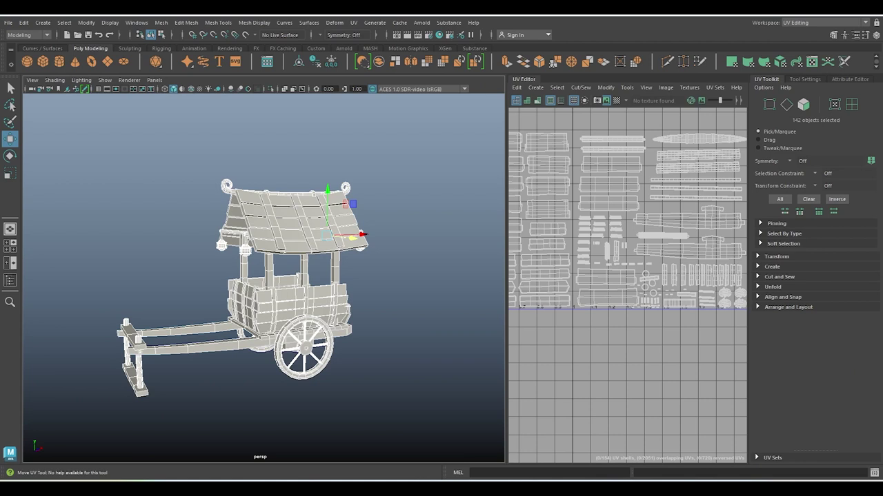
Widen the UV Editor beside the viewport and frame the cart's UV shells and 3D view.
{"action": "scroll", "coordinate": [276, 290], "scroll_direction": "down", "scroll_amount": 3}
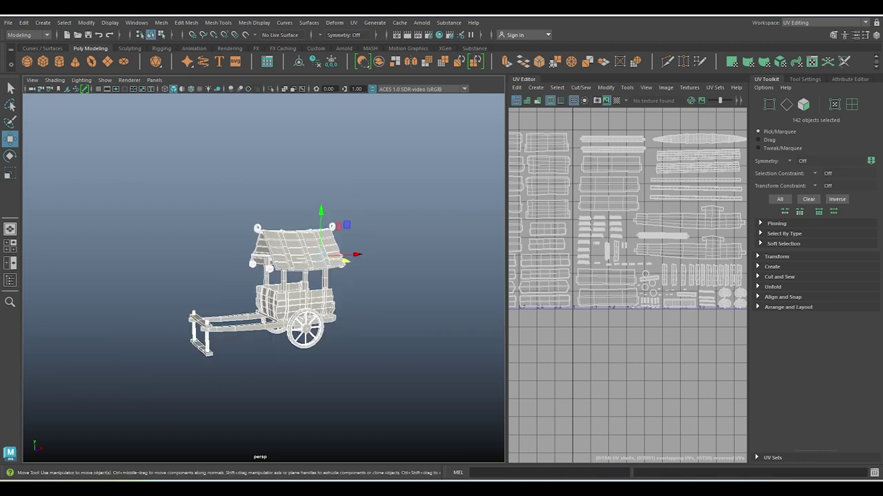
{"action": "left_click_drag", "start_coordinate": [506, 275], "coordinate": [446, 275]}
{"action": "scroll", "coordinate": [600, 338], "scroll_direction": "down", "scroll_amount": 2}
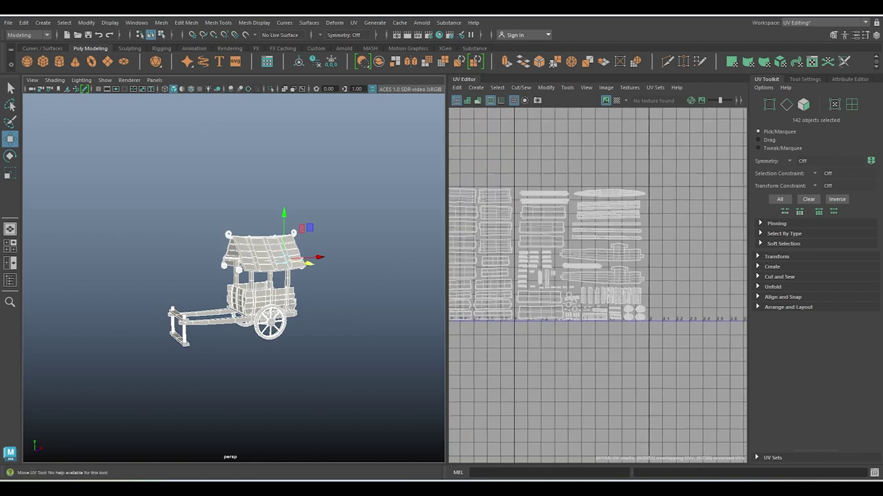
{"action": "scroll", "coordinate": [600, 338], "scroll_direction": "down", "scroll_amount": 2}
{"action": "middle_click_drag", "start_coordinate": [565, 289], "coordinate": [628, 281], "text": "alt"}
{"action": "scroll", "coordinate": [508, 280], "scroll_direction": "up", "scroll_amount": 1}
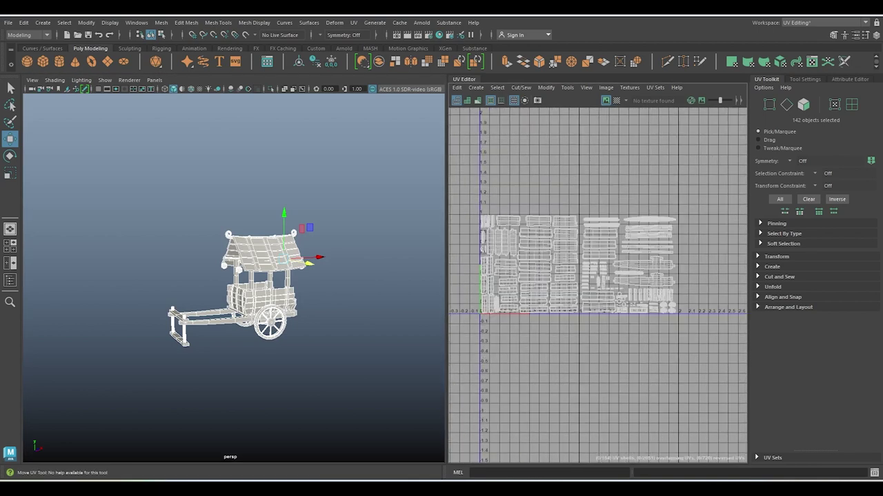
{"action": "scroll", "coordinate": [508, 280], "scroll_direction": "up", "scroll_amount": 1}
{"action": "scroll", "coordinate": [508, 280], "scroll_direction": "up", "scroll_amount": 1}
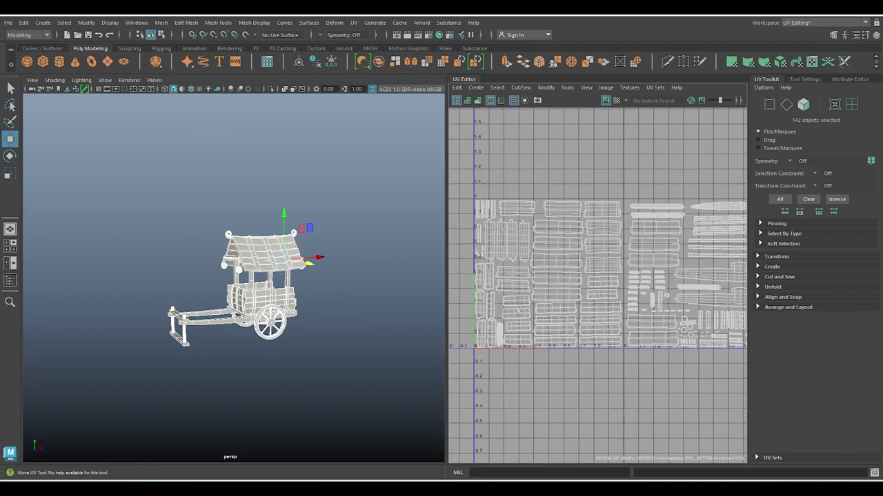
{"action": "scroll", "coordinate": [235, 283], "scroll_direction": "up", "scroll_amount": 3}
{"action": "right_click", "coordinate": [289, 238]}
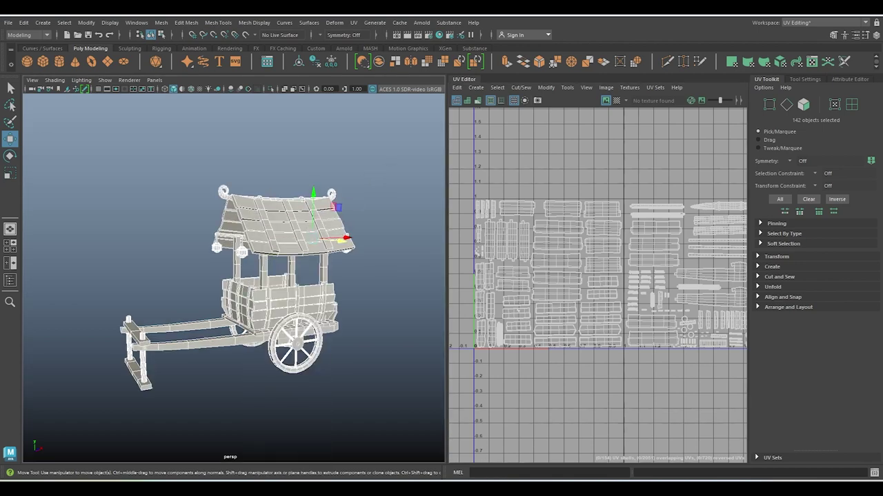
Export the selected cart geometry as Wooden cart.obj, overwriting the existing file.
{"action": "left_click", "coordinate": [9, 22]}
{"action": "mouse_move", "coordinate": [36, 176]}
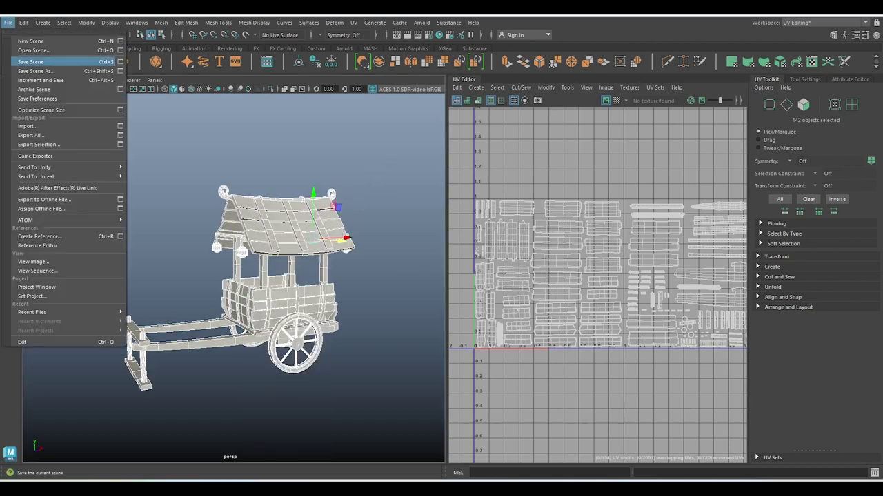
{"action": "left_click", "coordinate": [39, 144]}
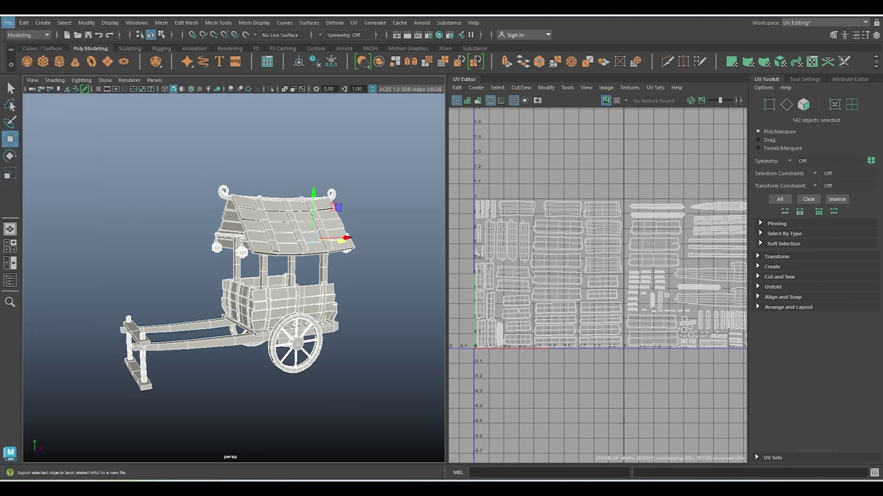
{"action": "left_click", "coordinate": [392, 138]}
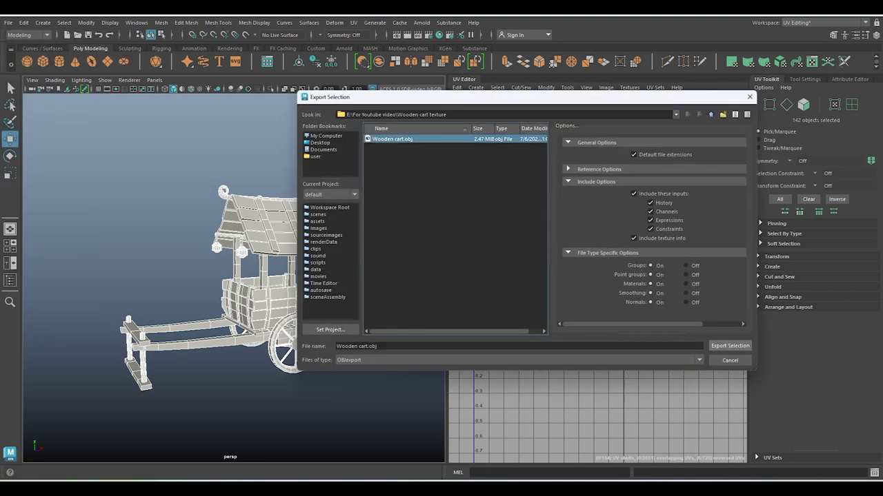
{"action": "key", "text": "Return"}
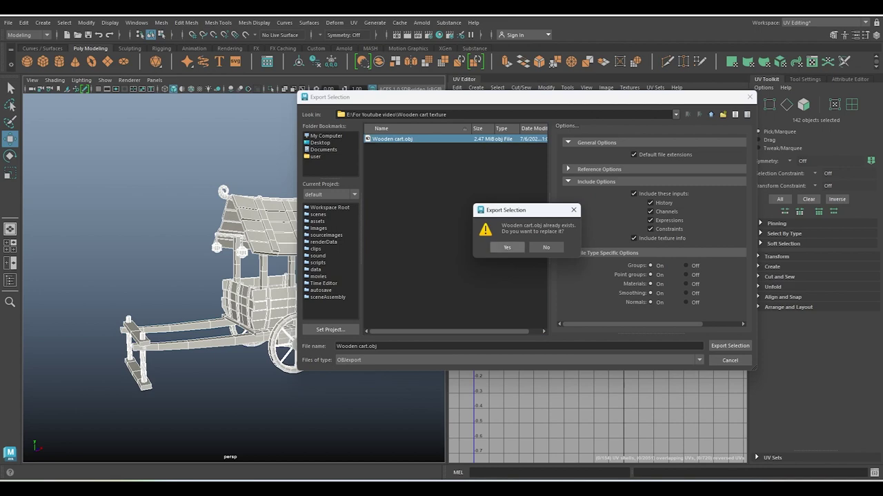
{"action": "left_click", "coordinate": [507, 247]}
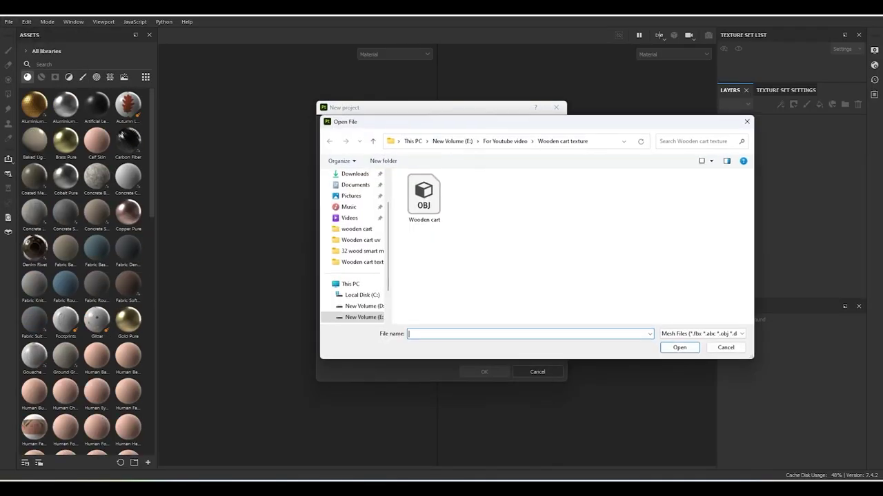
Create a new project from Wooden cart.obj with the UV Tile workflow enabled.
{"action": "key", "text": "Return"}
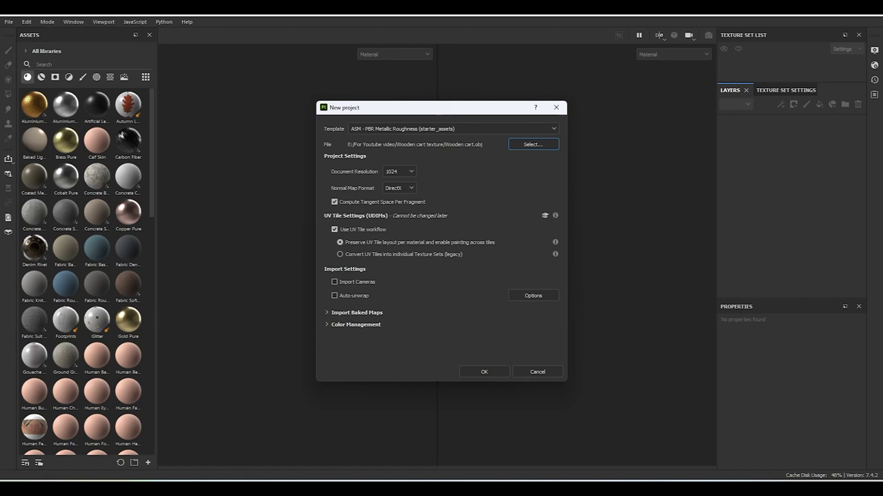
{"action": "left_click", "coordinate": [484, 371]}
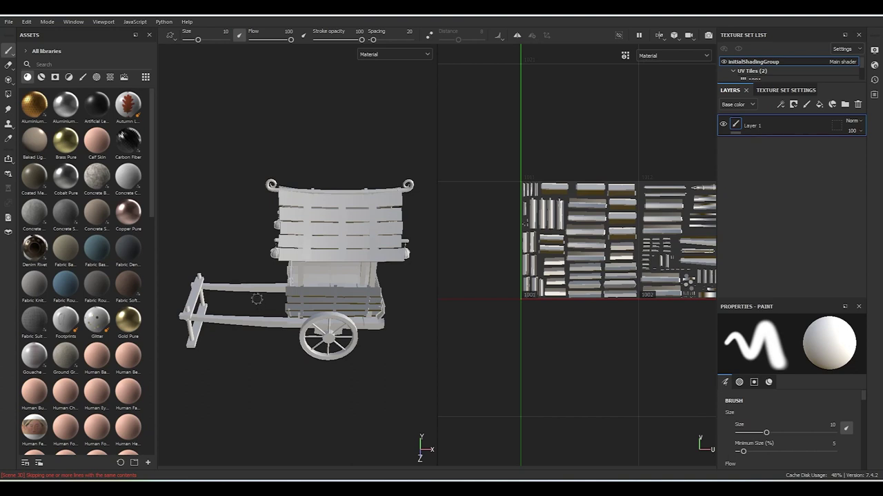
Bake the cart's mesh maps from Texture Set Settings at 1024 output size.
{"action": "mouse_move", "coordinate": [256, 298]}
{"action": "left_mouse_down", "text": "alt"}
{"action": "mouse_move", "coordinate": [303, 303]}
{"action": "mouse_move", "coordinate": [324, 269]}
{"action": "left_mouse_up", "text": "alt"}
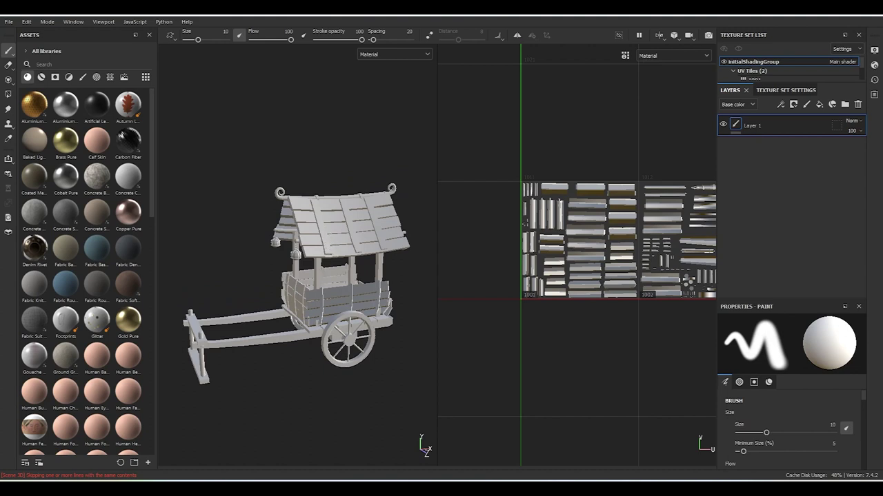
{"action": "left_click", "coordinate": [785, 90]}
{"action": "scroll", "coordinate": [786, 172], "scroll_direction": "down", "scroll_amount": 2}
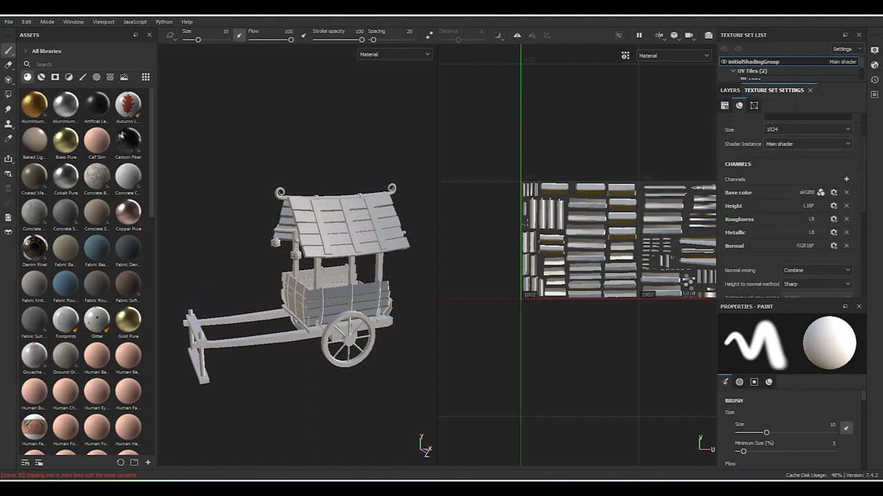
{"action": "scroll", "coordinate": [788, 207], "scroll_direction": "down", "scroll_amount": 1}
{"action": "scroll", "coordinate": [788, 207], "scroll_direction": "down", "scroll_amount": 5}
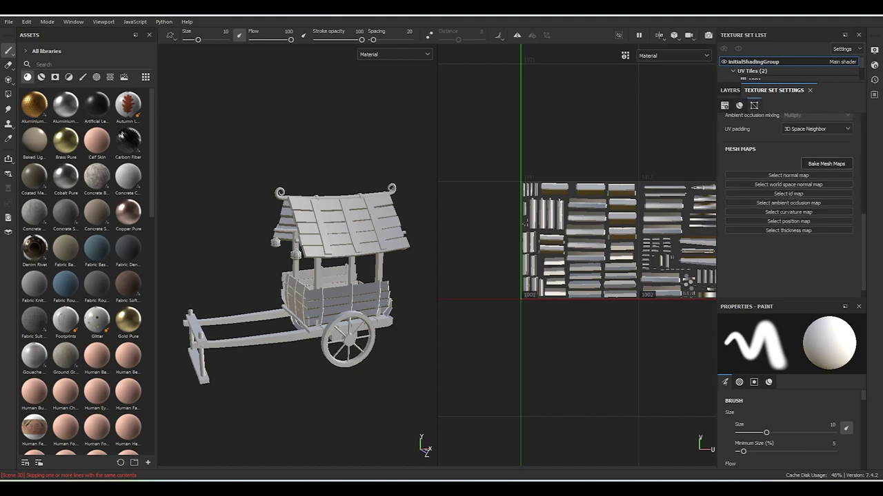
{"action": "left_click", "coordinate": [826, 163]}
{"action": "left_click", "coordinate": [435, 120]}
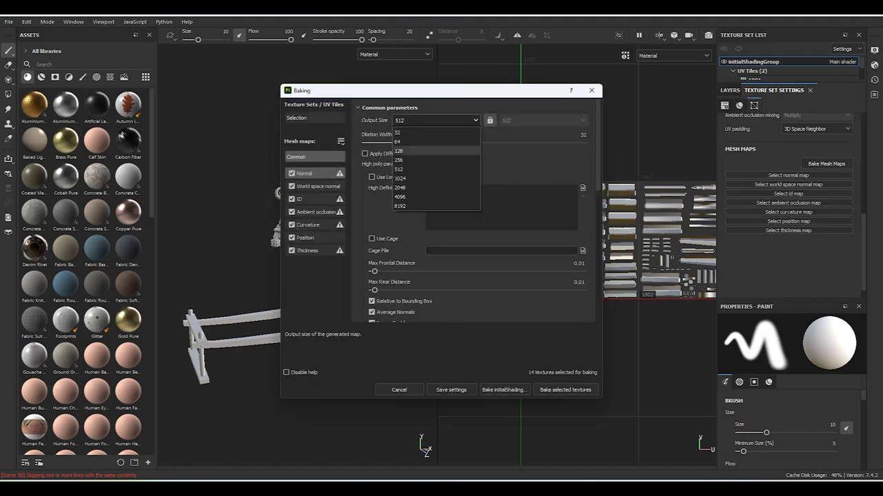
{"action": "left_click", "coordinate": [414, 178]}
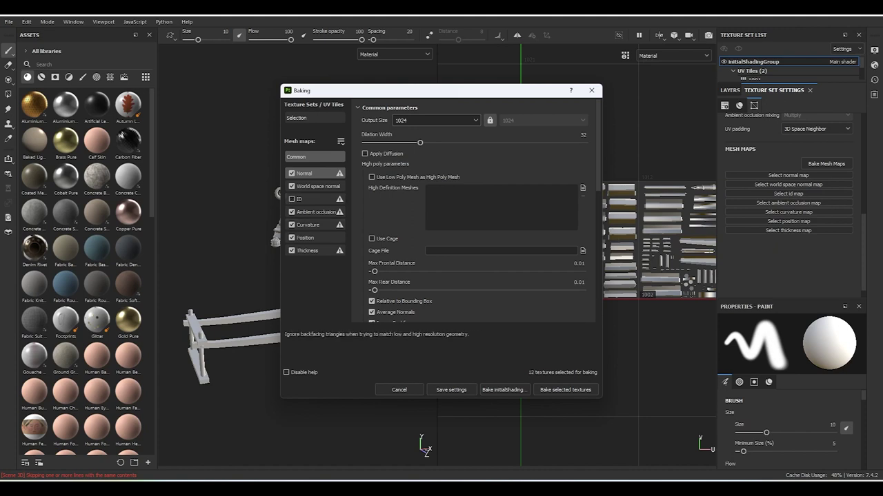
{"action": "left_click", "coordinate": [565, 389]}
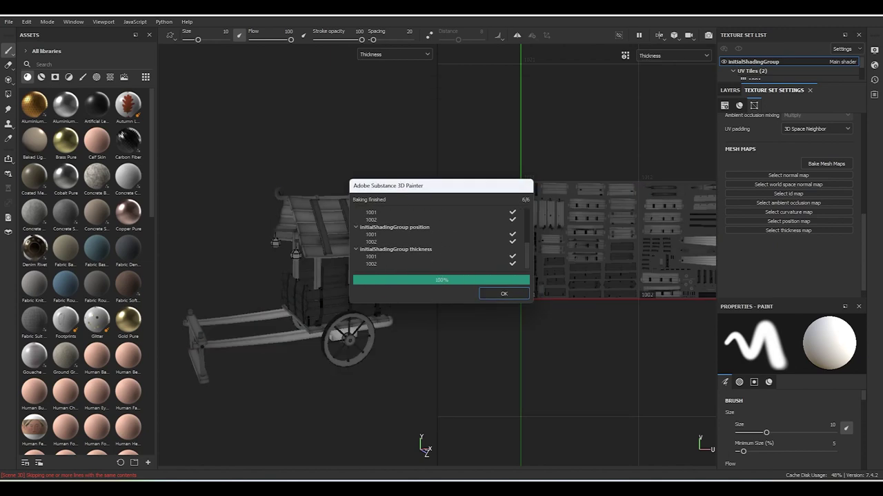
{"action": "left_click", "coordinate": [503, 294]}
Orbit the cart to a side view and go back to the layer stack.
{"action": "left_click_drag", "start_coordinate": [291, 355], "coordinate": [358, 344], "text": "alt"}
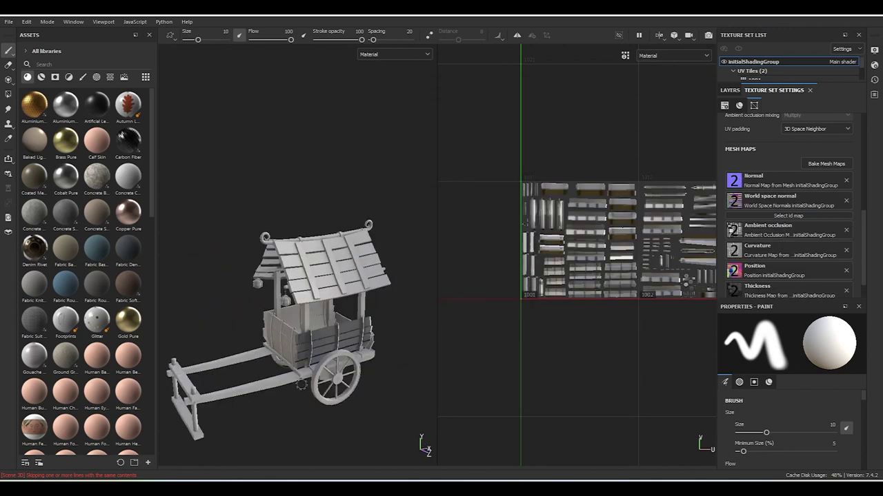
{"action": "scroll", "coordinate": [359, 345], "scroll_direction": "up", "scroll_amount": 3}
{"action": "left_click_drag", "start_coordinate": [297, 276], "coordinate": [358, 276], "text": "alt"}
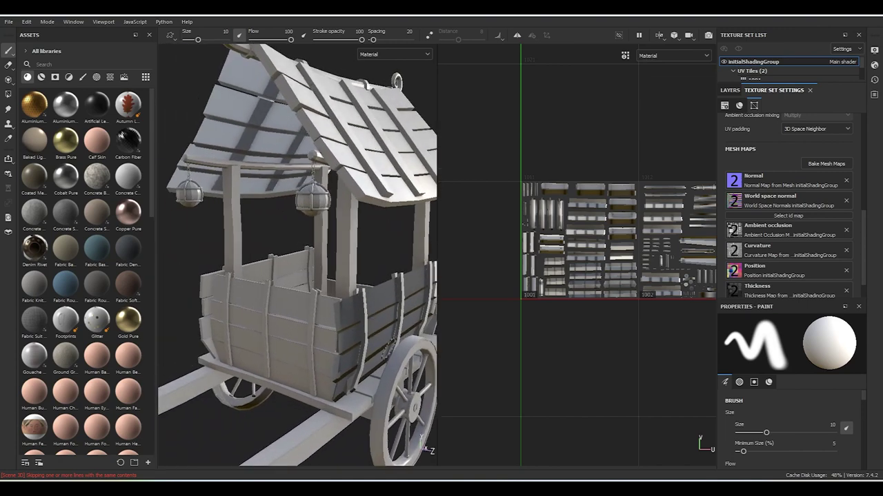
{"action": "scroll", "coordinate": [297, 276], "scroll_direction": "down", "scroll_amount": 2}
{"action": "left_click_drag", "start_coordinate": [297, 276], "coordinate": [359, 276], "text": "alt"}
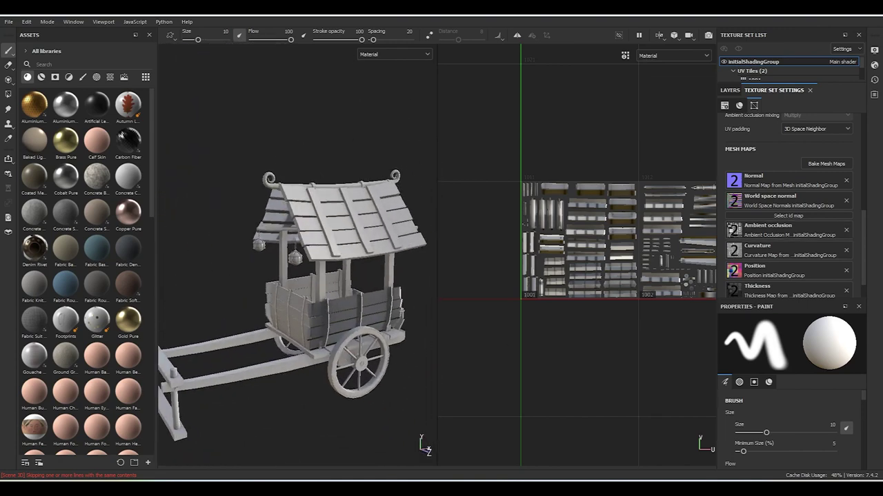
{"action": "left_click", "coordinate": [730, 90]}
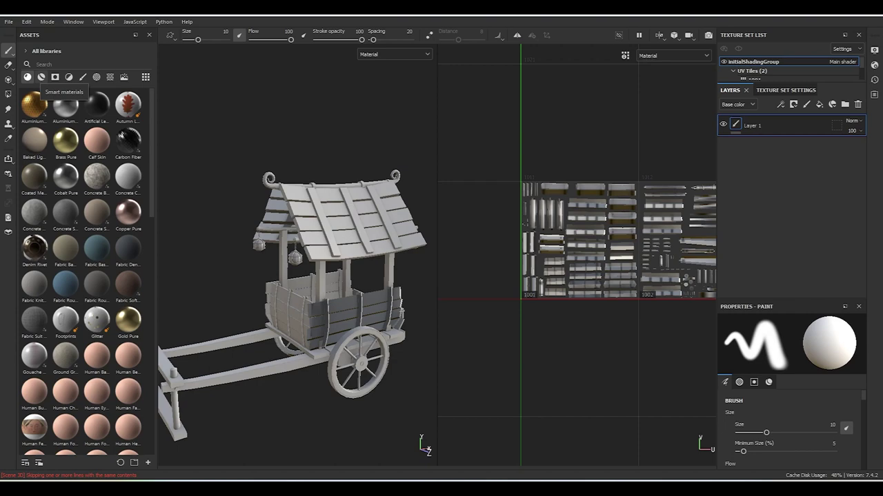
Apply the MG-wood 31 smart material from the Smart materials library to the cart.
{"action": "left_click", "coordinate": [41, 76]}
{"action": "scroll", "coordinate": [127, 228], "scroll_direction": "down", "scroll_amount": 5}
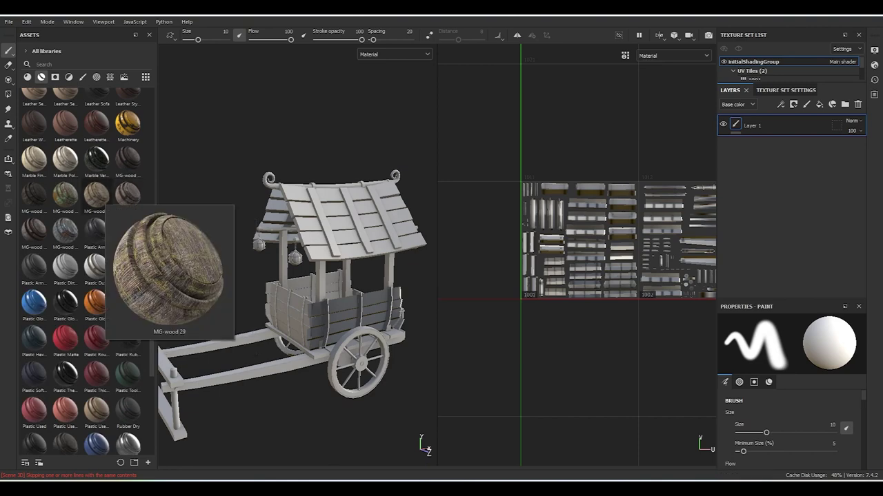
{"action": "mouse_move", "coordinate": [34, 228]}
{"action": "left_mouse_down"}
{"action": "mouse_move", "coordinate": [331, 290]}
{"action": "mouse_move", "coordinate": [359, 262]}
{"action": "left_mouse_up"}
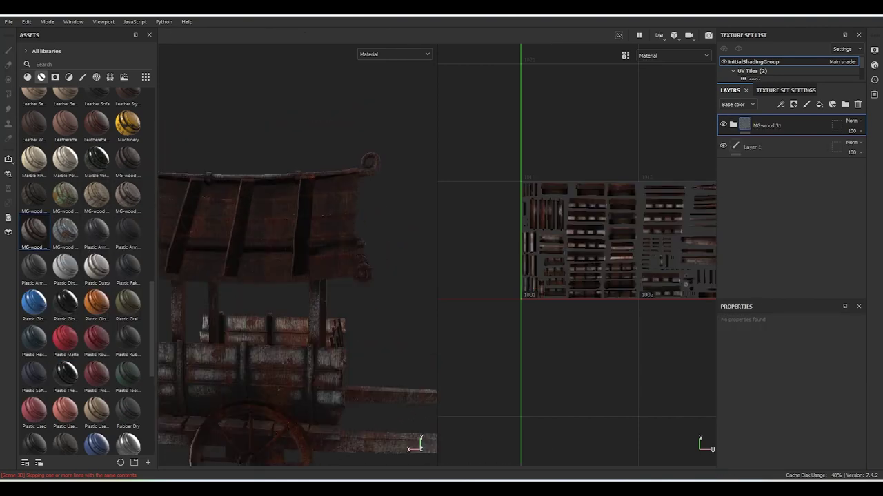
Orbit around the cart to inspect the wood on the wheel and side.
{"action": "mouse_move", "coordinate": [297, 275]}
{"action": "left_mouse_down", "text": "alt"}
{"action": "mouse_move", "coordinate": [386, 276]}
{"action": "mouse_move", "coordinate": [317, 275]}
{"action": "mouse_move", "coordinate": [352, 276]}
{"action": "left_mouse_up", "text": "alt"}
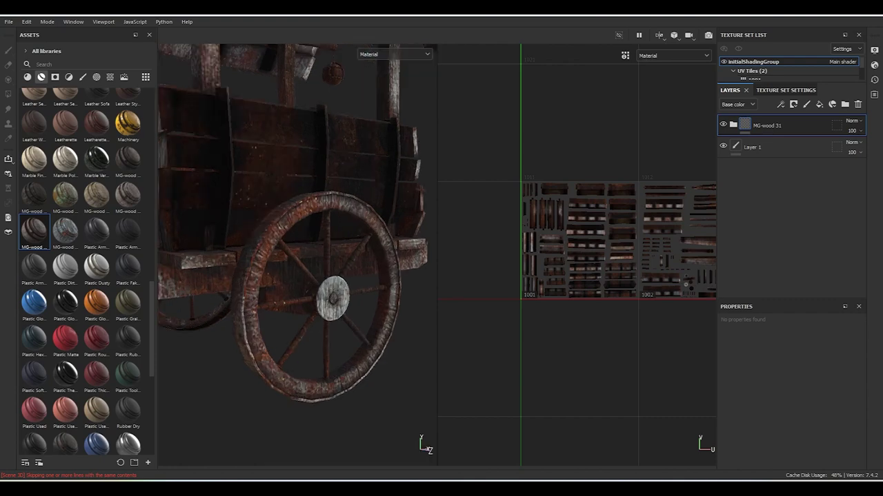
{"action": "mouse_move", "coordinate": [296, 276]}
{"action": "left_mouse_down", "text": "alt"}
{"action": "mouse_move", "coordinate": [352, 276]}
{"action": "mouse_move", "coordinate": [324, 276]}
{"action": "mouse_move", "coordinate": [358, 262]}
{"action": "left_mouse_up", "text": "alt"}
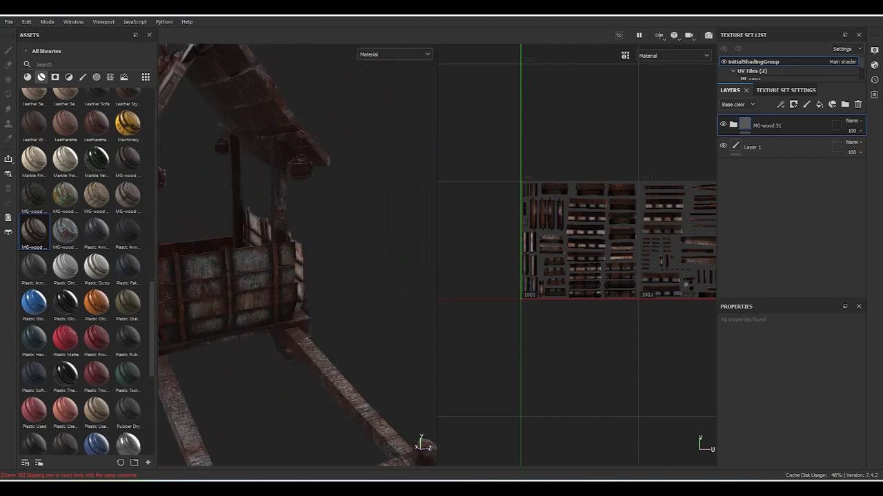
{"action": "left_click_drag", "start_coordinate": [296, 275], "coordinate": [324, 276], "text": "alt"}
{"action": "middle_click_drag", "start_coordinate": [324, 275], "coordinate": [303, 251], "text": "alt"}
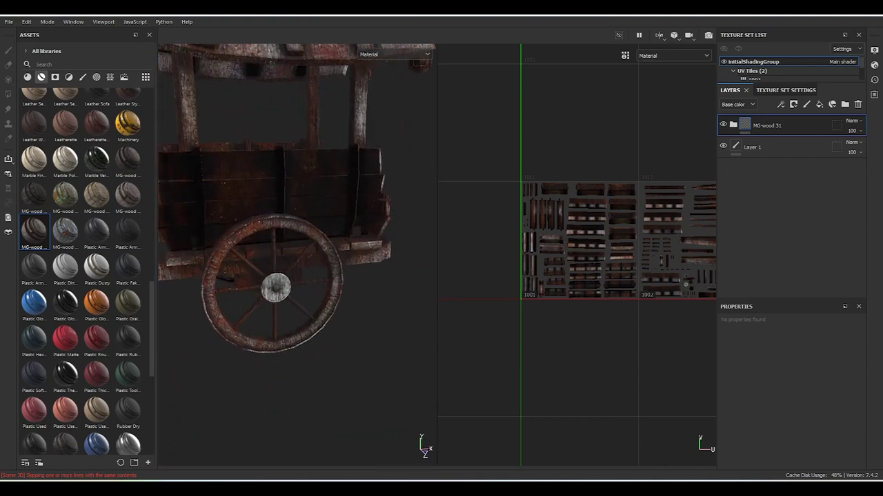
{"action": "scroll", "coordinate": [297, 276], "scroll_direction": "up", "scroll_amount": 3}
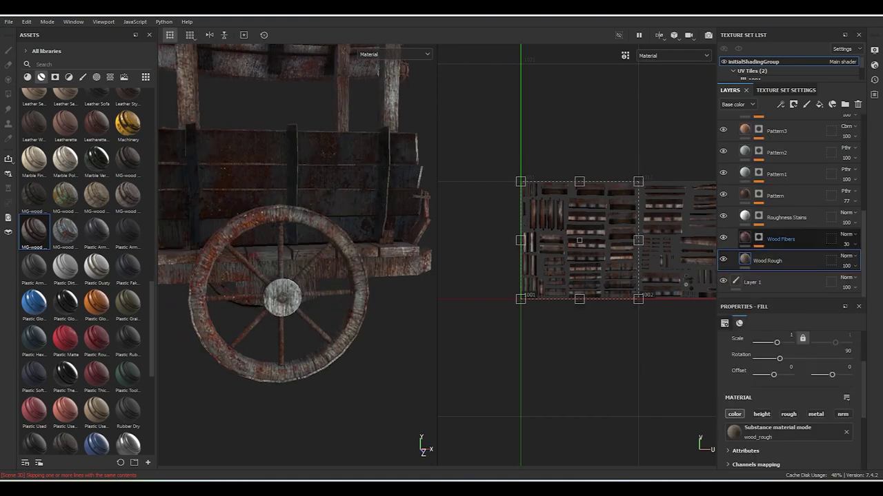
Select the Wood Fibers layer inside MG-wood 31 and adjust its fill scale.
{"action": "left_click", "coordinate": [781, 239]}
{"action": "left_click_drag", "start_coordinate": [769, 342], "coordinate": [777, 342]}
{"action": "left_click", "coordinate": [759, 238]}
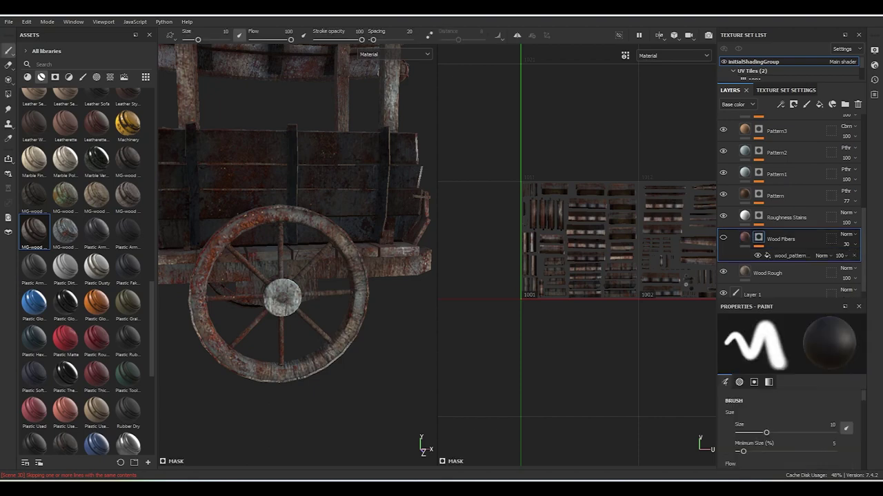
{"action": "scroll", "coordinate": [786, 414], "scroll_direction": "down", "scroll_amount": 3}
{"action": "scroll", "coordinate": [786, 427], "scroll_direction": "down", "scroll_amount": 5}
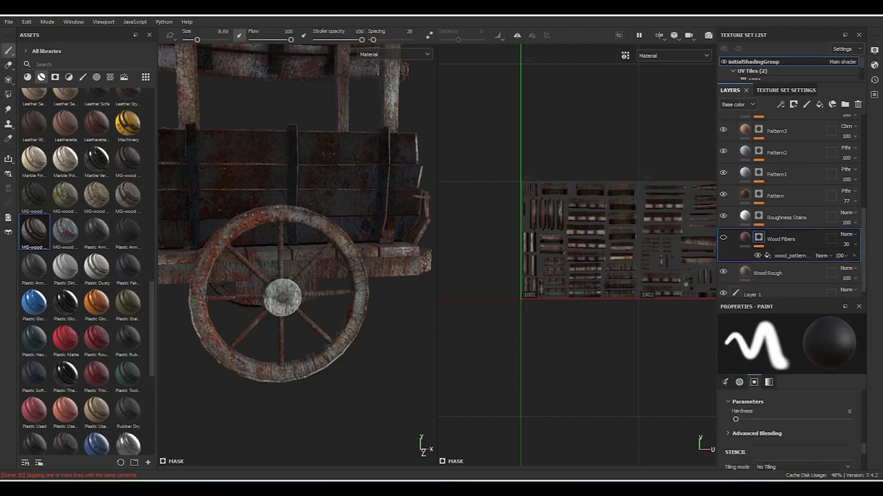
{"action": "scroll", "coordinate": [786, 428], "scroll_direction": "down", "scroll_amount": 5}
{"action": "scroll", "coordinate": [787, 428], "scroll_direction": "up", "scroll_amount": 2}
{"action": "scroll", "coordinate": [786, 428], "scroll_direction": "up", "scroll_amount": 2}
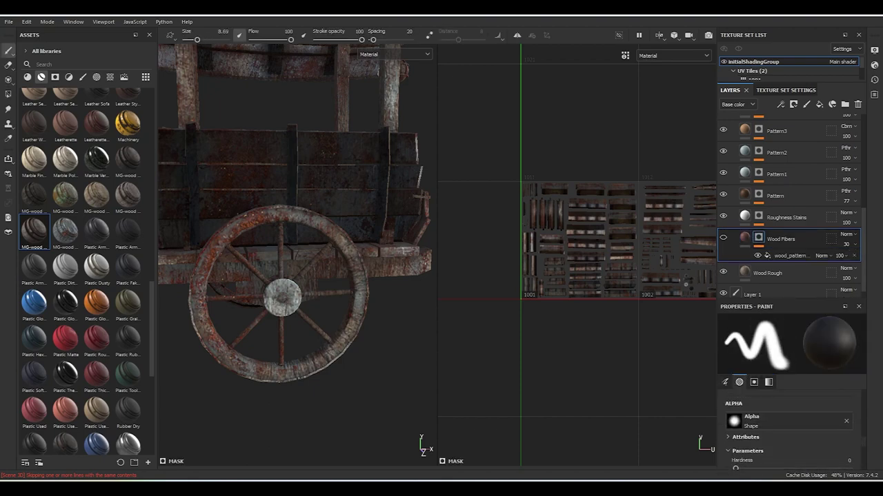
{"action": "scroll", "coordinate": [786, 428], "scroll_direction": "up", "scroll_amount": 2}
{"action": "scroll", "coordinate": [786, 428], "scroll_direction": "up", "scroll_amount": 2}
Set the wood_pattern Amount to 6.72 and its UV scale to 4.74.
{"action": "left_click", "coordinate": [790, 256]}
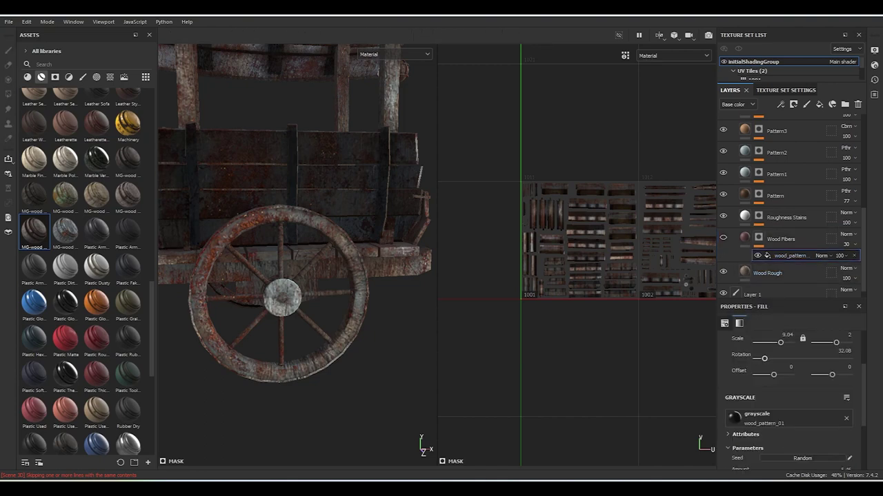
{"action": "scroll", "coordinate": [793, 400], "scroll_direction": "down", "scroll_amount": 3}
{"action": "scroll", "coordinate": [793, 400], "scroll_direction": "down", "scroll_amount": 2}
{"action": "left_click_drag", "start_coordinate": [779, 384], "coordinate": [812, 384]}
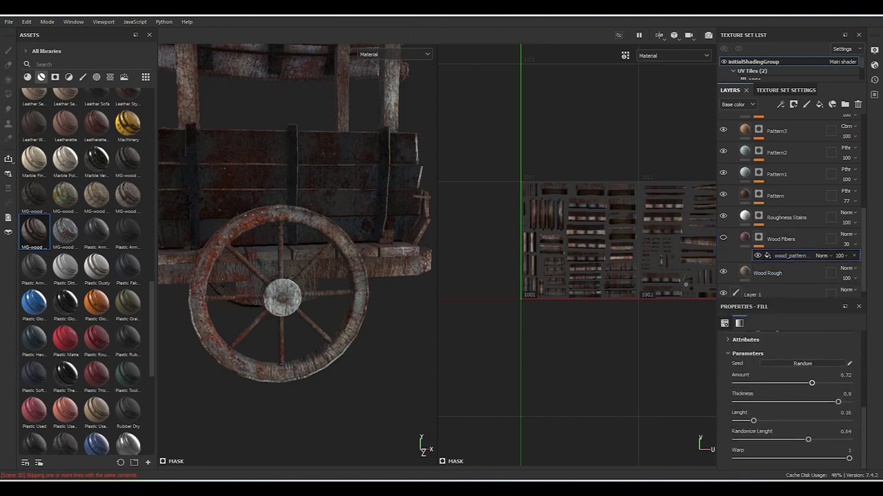
{"action": "scroll", "coordinate": [786, 386], "scroll_direction": "up", "scroll_amount": 2}
{"action": "scroll", "coordinate": [786, 386], "scroll_direction": "up", "scroll_amount": 2}
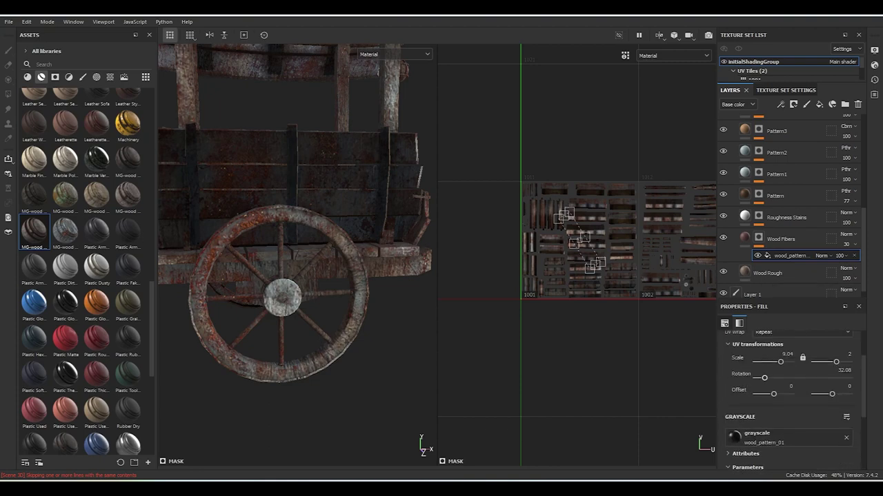
{"action": "left_click_drag", "start_coordinate": [778, 361], "coordinate": [779, 361]}
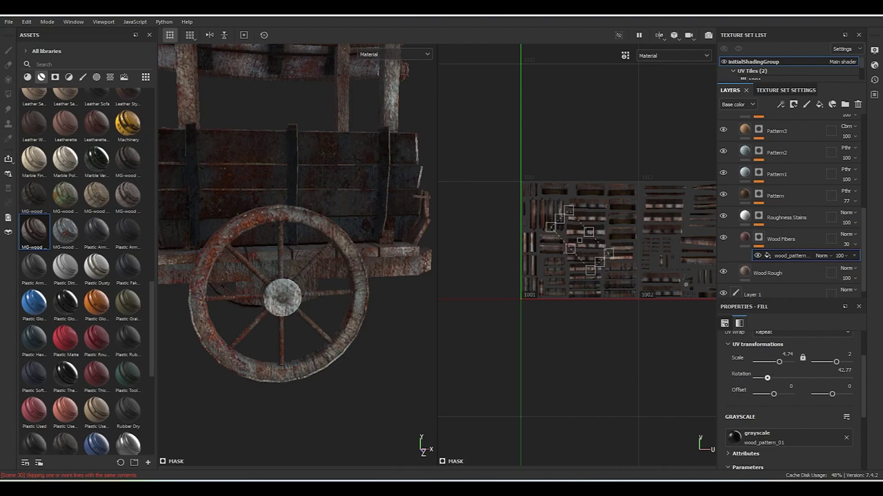
Add a Directional Noise 3 grayscale fill to the Roughness Stains layer.
{"action": "left_click", "coordinate": [779, 239]}
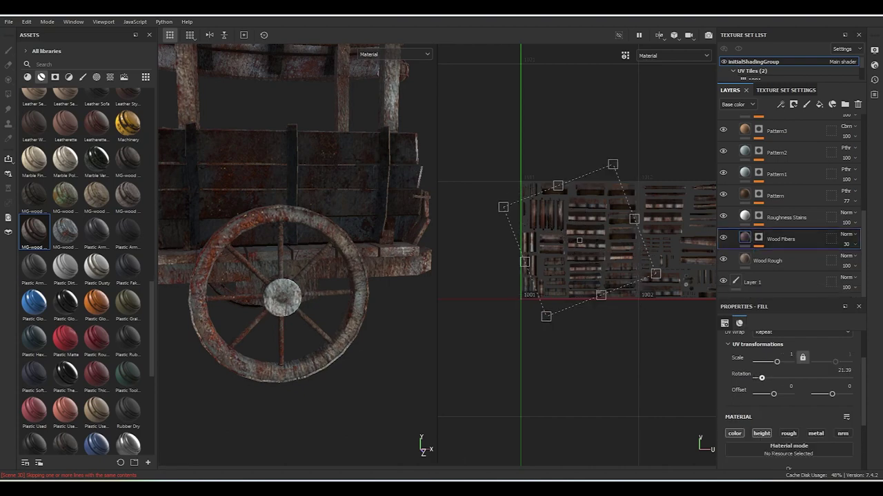
{"action": "left_click", "coordinate": [786, 218]}
{"action": "key", "text": "ctrl+v"}
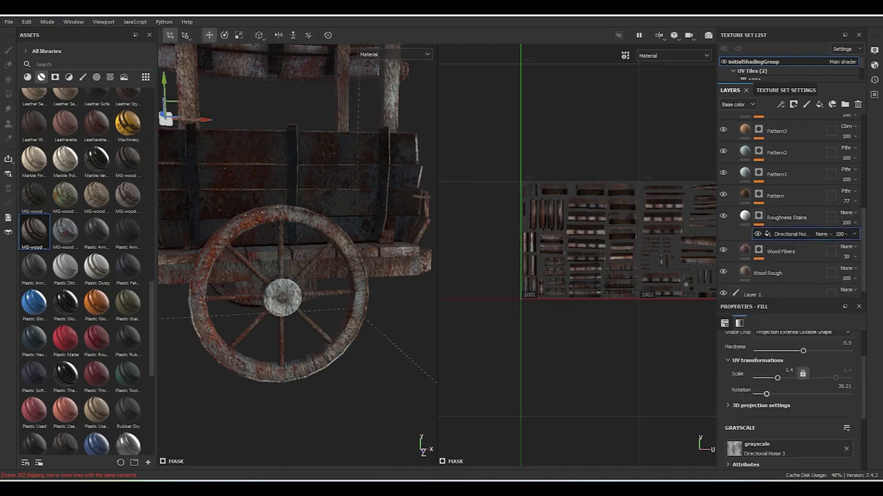
{"action": "scroll", "coordinate": [296, 214], "scroll_direction": "down", "scroll_amount": 5}
{"action": "scroll", "coordinate": [297, 214], "scroll_direction": "up", "scroll_amount": 5}
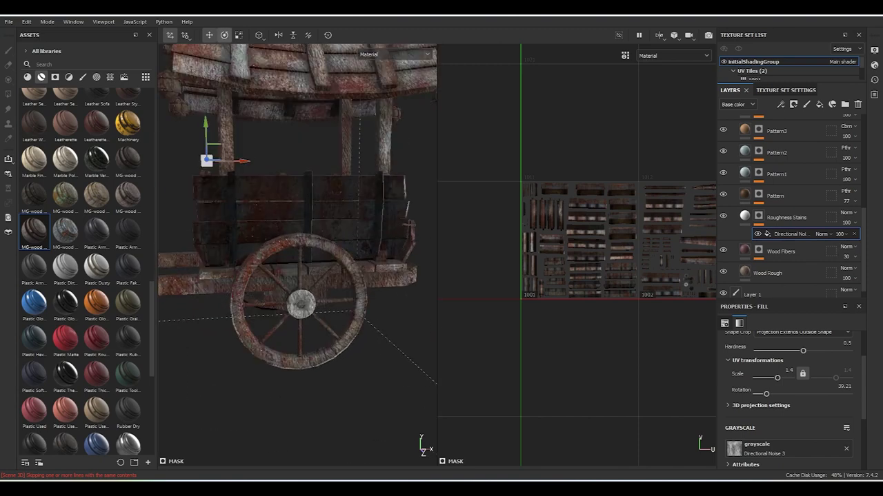
{"action": "scroll", "coordinate": [793, 400], "scroll_direction": "down", "scroll_amount": 3}
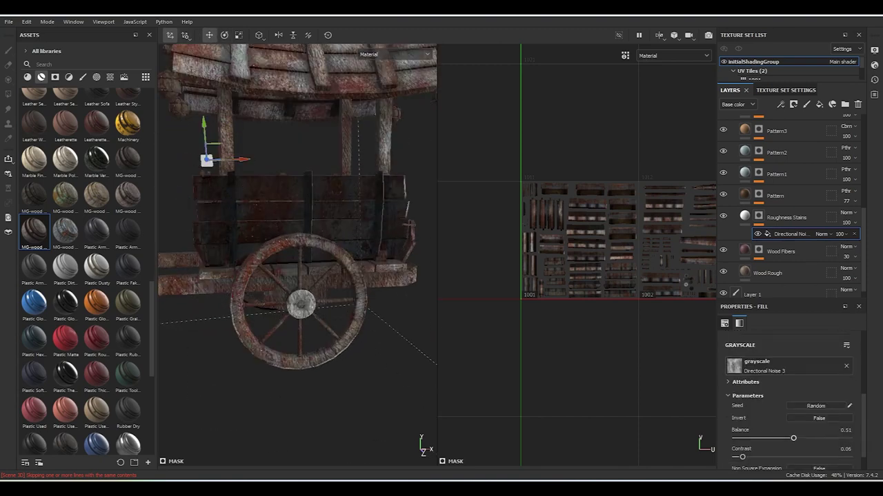
{"action": "scroll", "coordinate": [793, 400], "scroll_direction": "up", "scroll_amount": 3}
Lower wood_pattern Amount to 1.26, thin the fibers, and project with Fill (Match per UV Tile).
{"action": "left_click", "coordinate": [781, 251]}
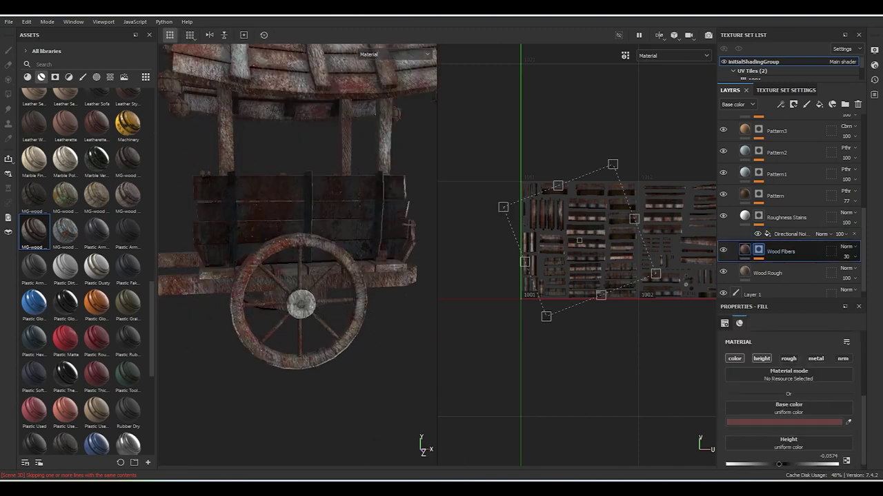
{"action": "left_click", "coordinate": [759, 251]}
{"action": "scroll", "coordinate": [793, 400], "scroll_direction": "up", "scroll_amount": 2}
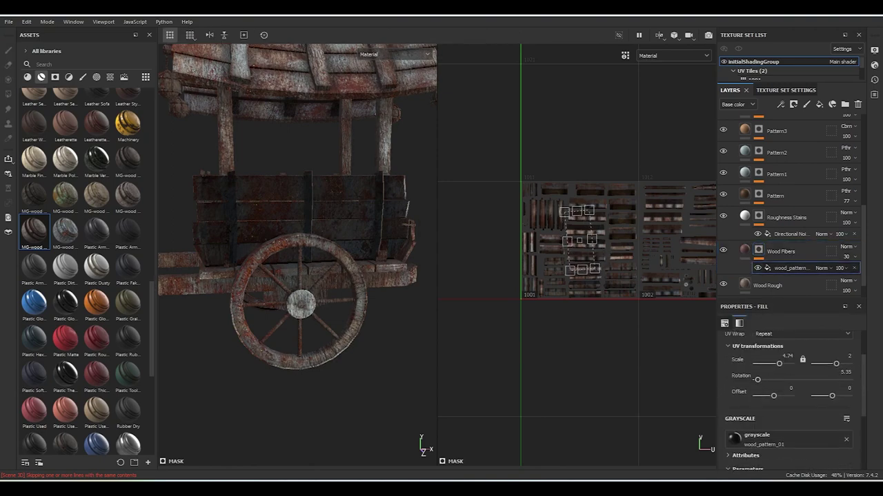
{"action": "scroll", "coordinate": [793, 400], "scroll_direction": "down", "scroll_amount": 1}
{"action": "scroll", "coordinate": [793, 399], "scroll_direction": "down", "scroll_amount": 3}
{"action": "left_click_drag", "start_coordinate": [812, 389], "coordinate": [749, 388]}
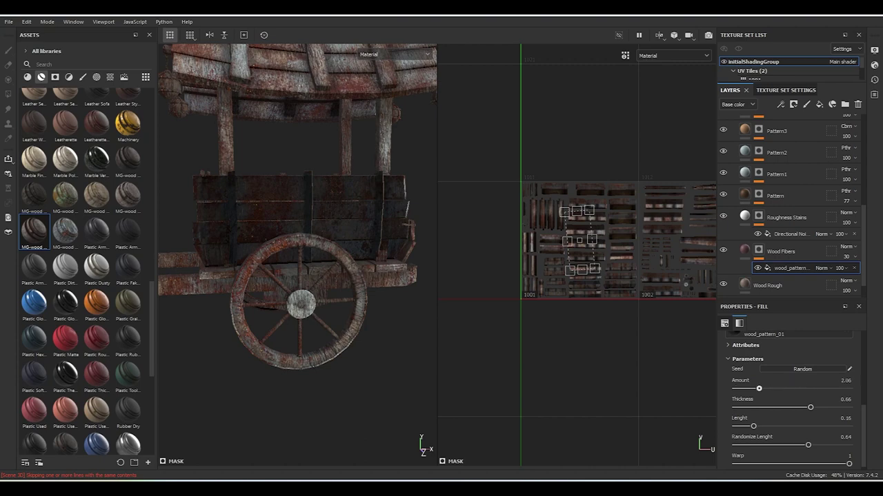
{"action": "left_click_drag", "start_coordinate": [810, 408], "coordinate": [781, 408]}
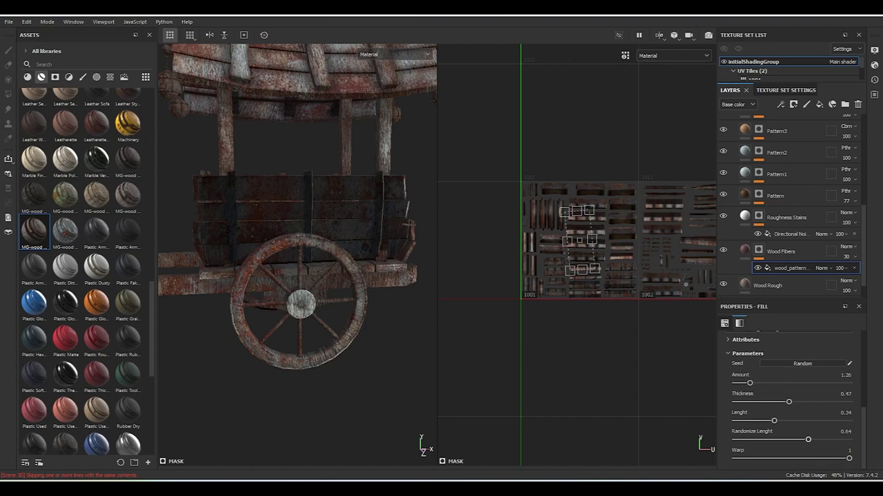
{"action": "scroll", "coordinate": [774, 414], "scroll_direction": "up", "scroll_amount": 5}
{"action": "left_click", "coordinate": [800, 357]}
{"action": "left_click", "coordinate": [779, 369]}
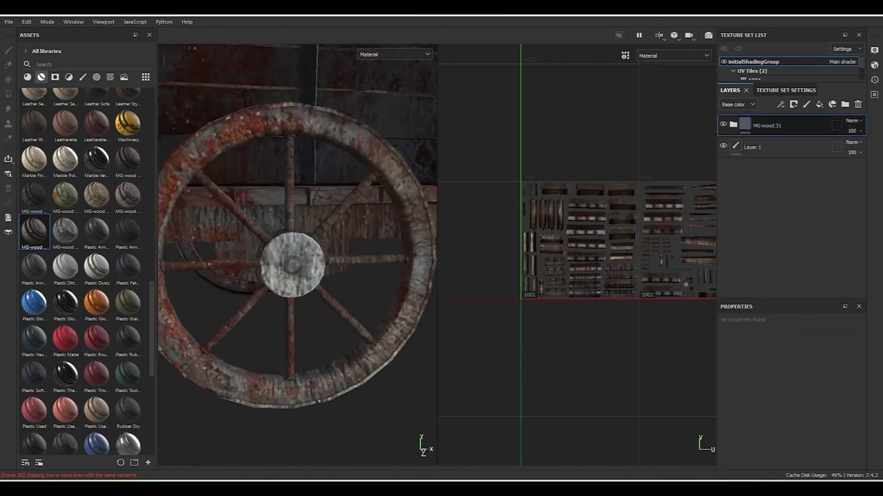
Raise the texture set resolution from 1024 to 4096 and frame the wheel.
{"action": "left_click", "coordinate": [785, 90]}
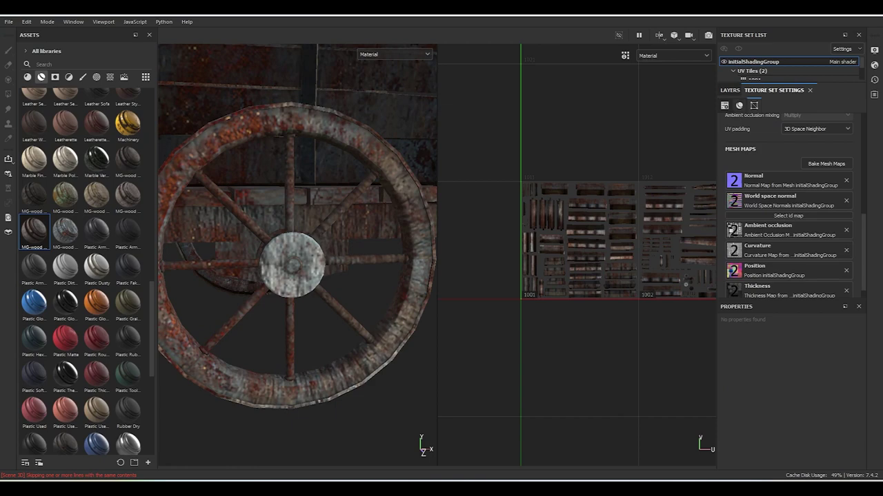
{"action": "scroll", "coordinate": [790, 207], "scroll_direction": "up", "scroll_amount": 3}
{"action": "scroll", "coordinate": [789, 207], "scroll_direction": "up", "scroll_amount": 3}
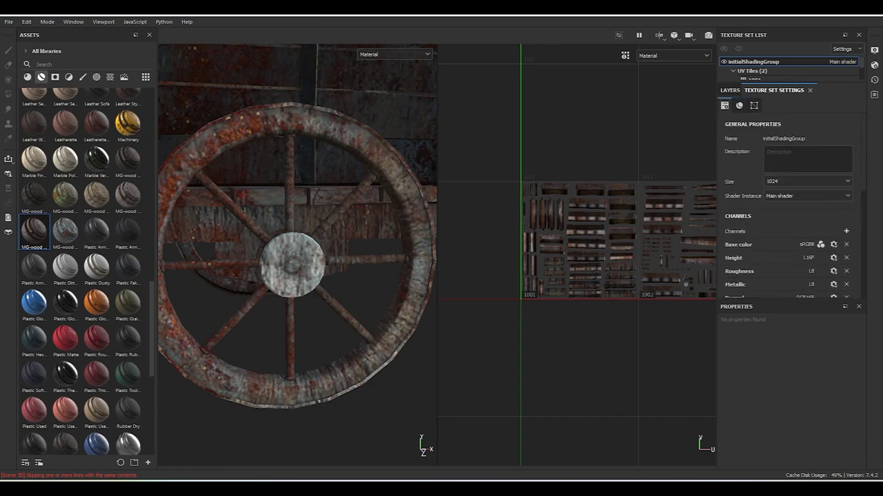
{"action": "left_click", "coordinate": [807, 180]}
{"action": "left_click", "coordinate": [771, 239]}
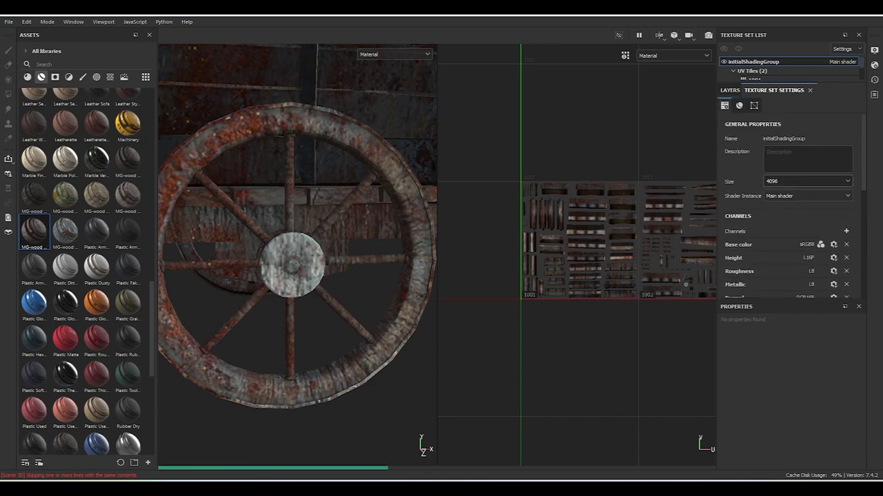
{"action": "scroll", "coordinate": [297, 228], "scroll_direction": "down", "scroll_amount": 2}
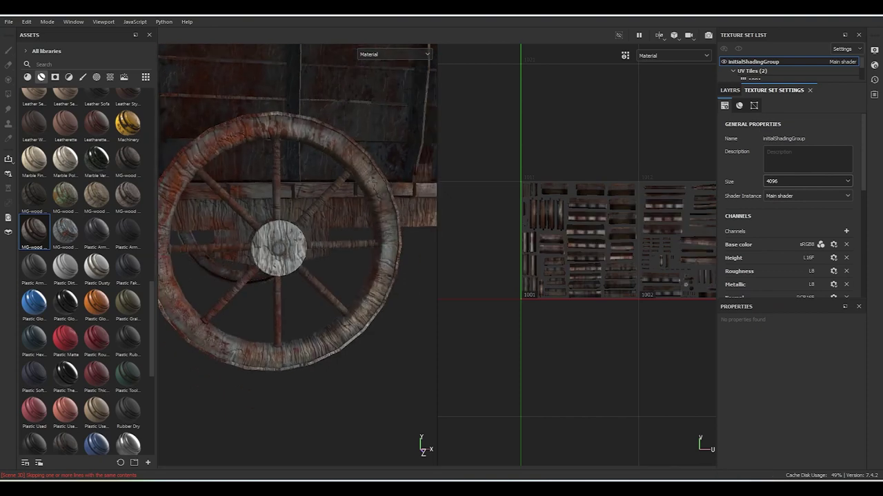
{"action": "scroll", "coordinate": [296, 331], "scroll_direction": "up", "scroll_amount": 1}
{"action": "scroll", "coordinate": [297, 331], "scroll_direction": "up", "scroll_amount": 2}
{"action": "scroll", "coordinate": [297, 331], "scroll_direction": "up", "scroll_amount": 2}
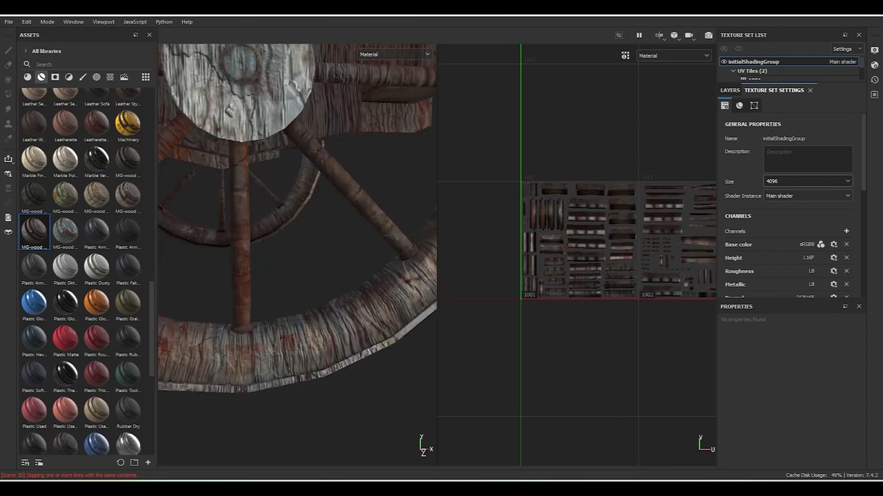
{"action": "key", "text": "f"}
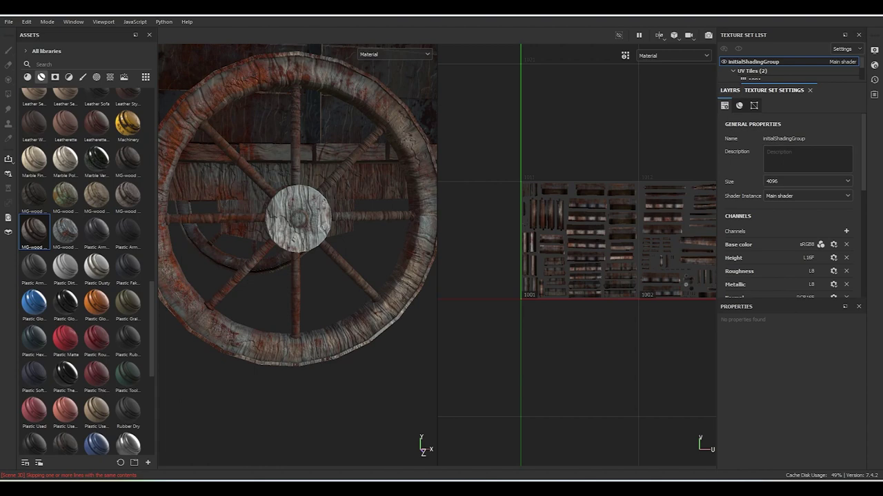
Expand MG-wood 31 and hide Pattern1 to reveal worn paint on the wheel hub.
{"action": "left_click", "coordinate": [730, 90]}
{"action": "left_click", "coordinate": [733, 124]}
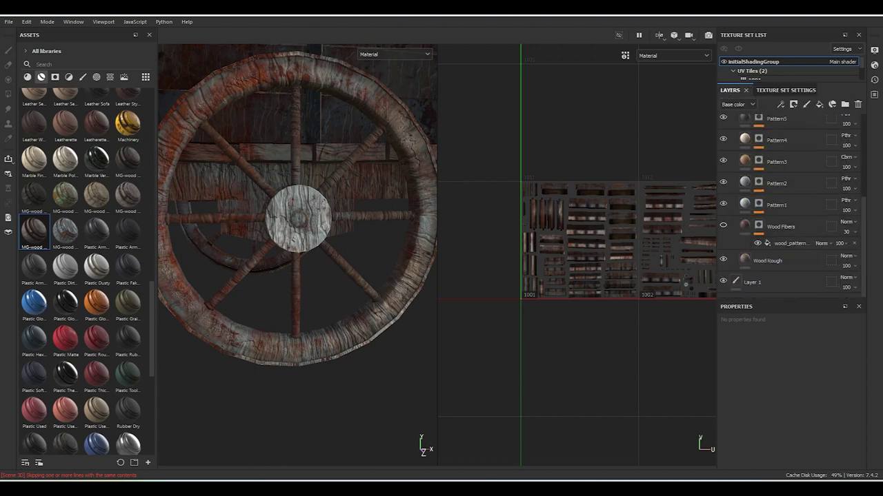
{"action": "left_click", "coordinate": [723, 204]}
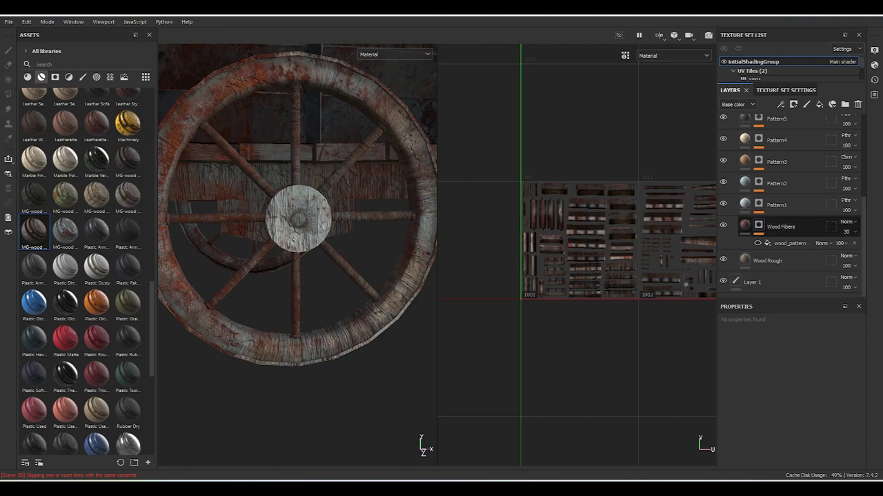
{"action": "left_click", "coordinate": [723, 205]}
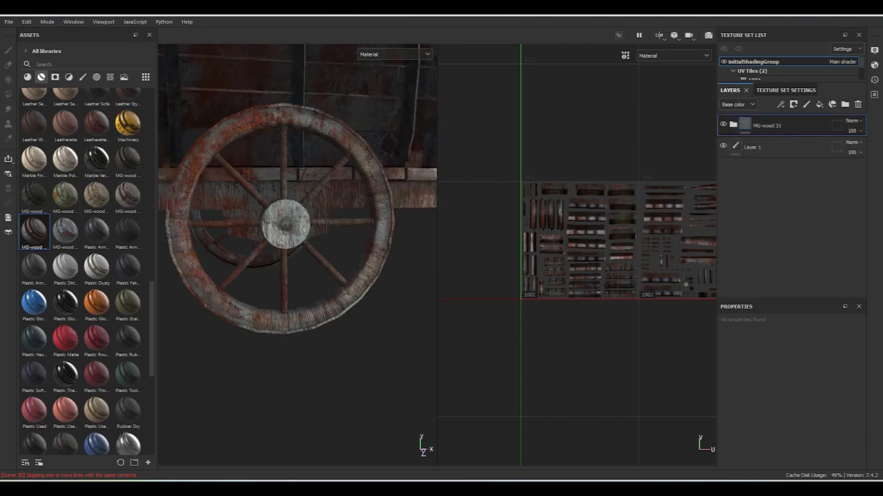
Add a mask to MG-wood 31 and polygon-fill the wheel rim in it.
{"action": "left_click", "coordinate": [793, 105]}
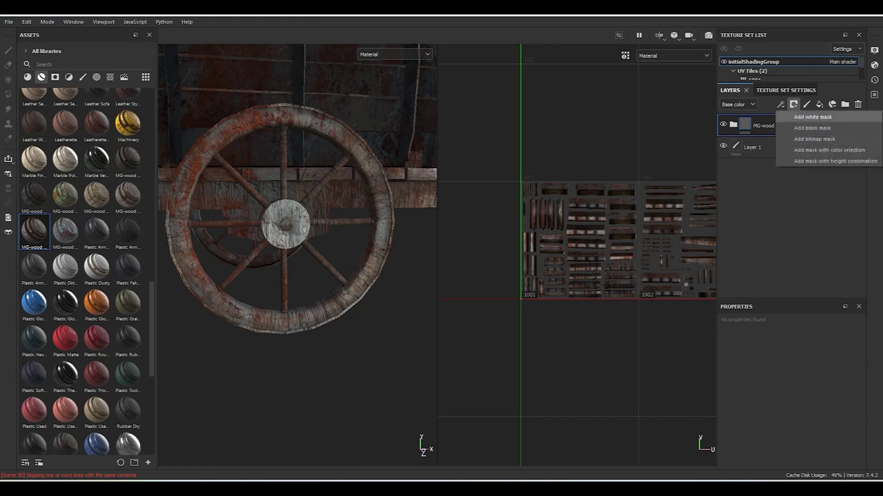
{"action": "left_click", "coordinate": [812, 118]}
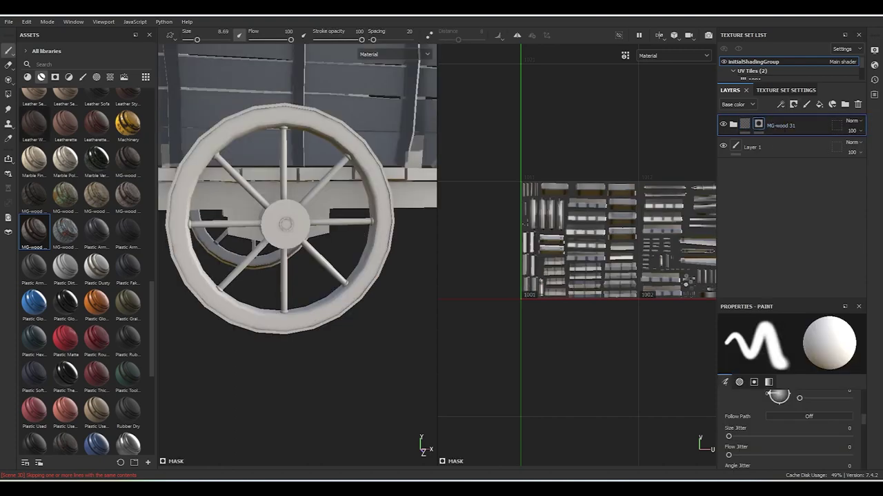
{"action": "key", "text": "4"}
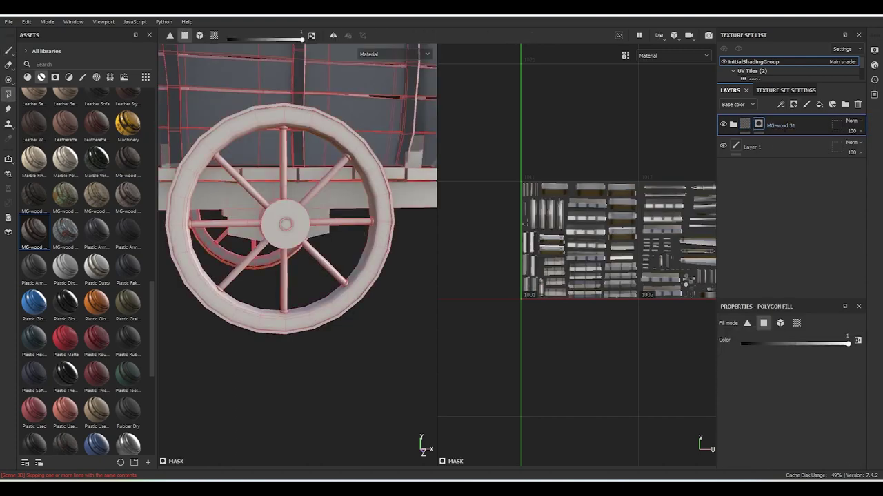
{"action": "left_click", "coordinate": [348, 140]}
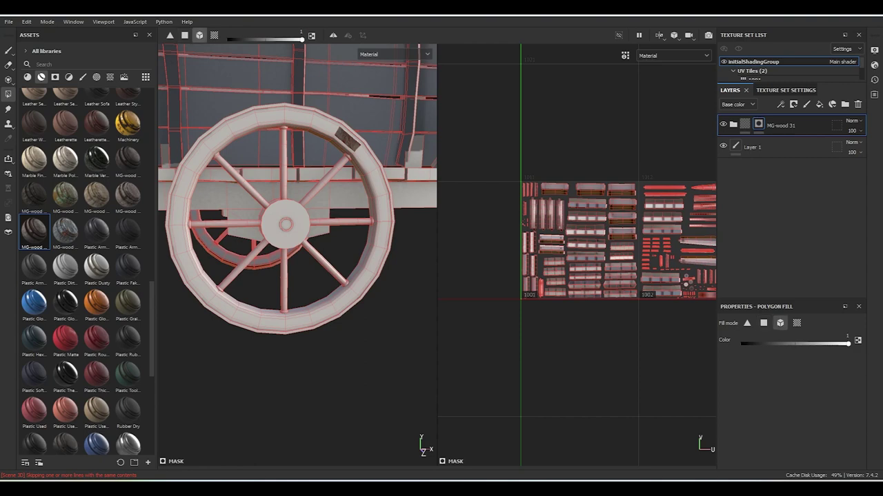
{"action": "left_click", "coordinate": [347, 140]}
Orbit in close around the wheel hub and return to the Paint brush.
{"action": "scroll", "coordinate": [297, 207], "scroll_direction": "down", "scroll_amount": 2}
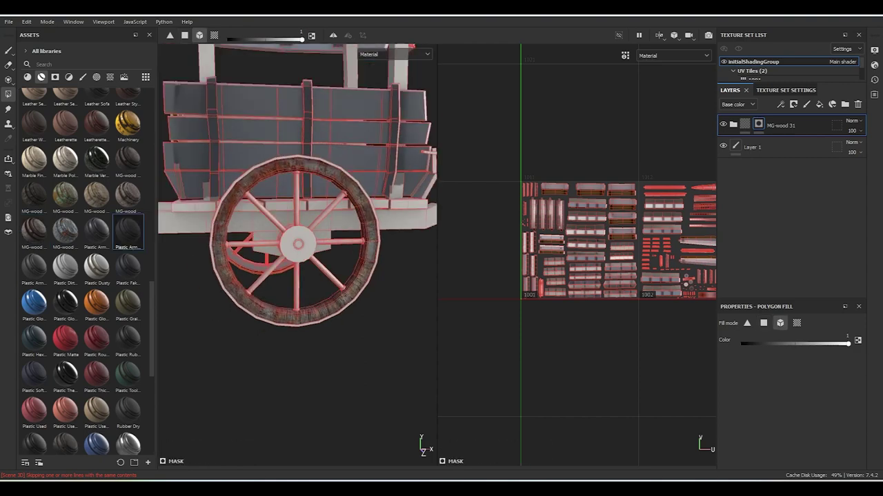
{"action": "left_click_drag", "start_coordinate": [297, 207], "coordinate": [262, 221], "text": "alt"}
{"action": "scroll", "coordinate": [297, 255], "scroll_direction": "down", "scroll_amount": 2}
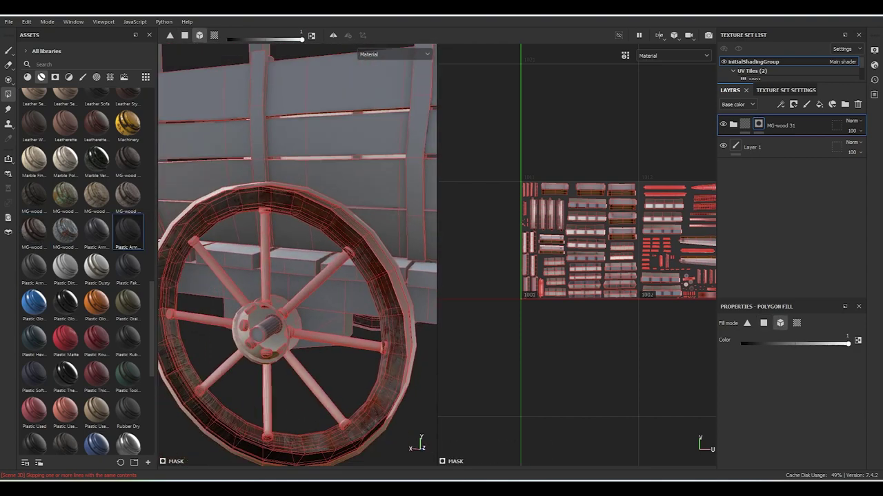
{"action": "left_click_drag", "start_coordinate": [297, 255], "coordinate": [262, 228], "text": "alt"}
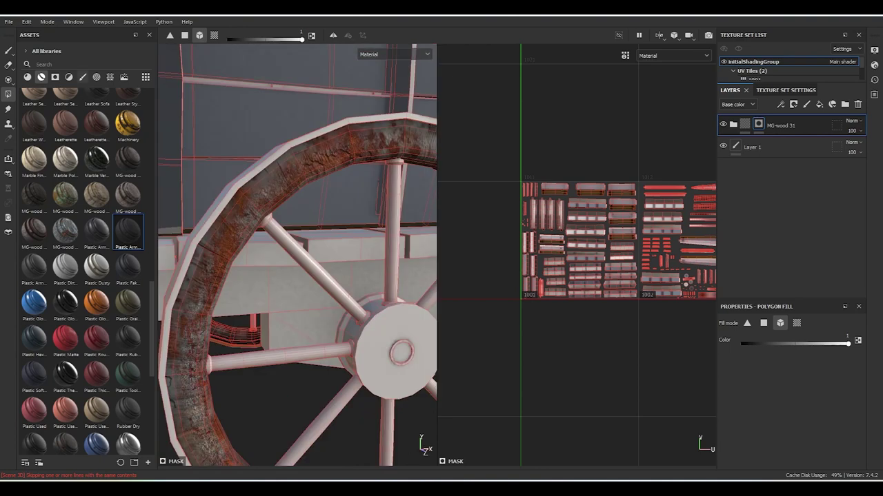
{"action": "key", "text": "1"}
{"action": "scroll", "coordinate": [297, 256], "scroll_direction": "down", "scroll_amount": 2}
{"action": "scroll", "coordinate": [83, 311], "scroll_direction": "down", "scroll_amount": 5}
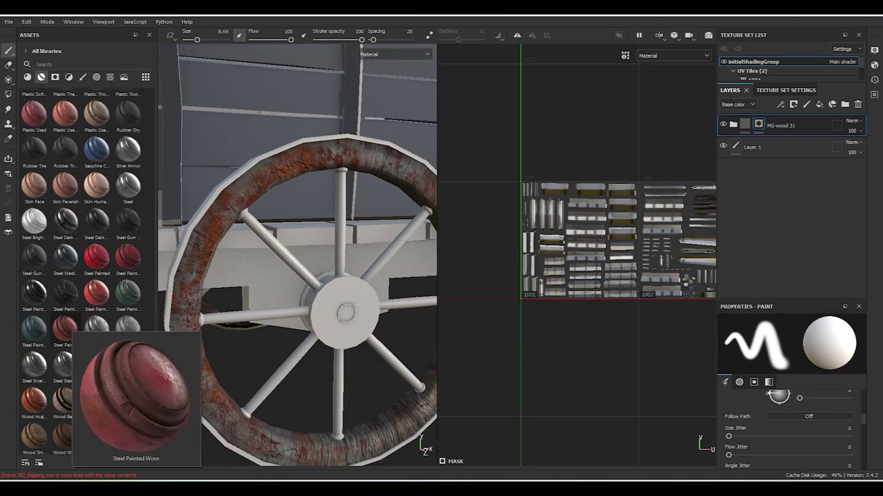
Add the Steel Painted Worn material and set the texture set size to 2048.
{"action": "left_click_drag", "start_coordinate": [65, 330], "coordinate": [310, 241]}
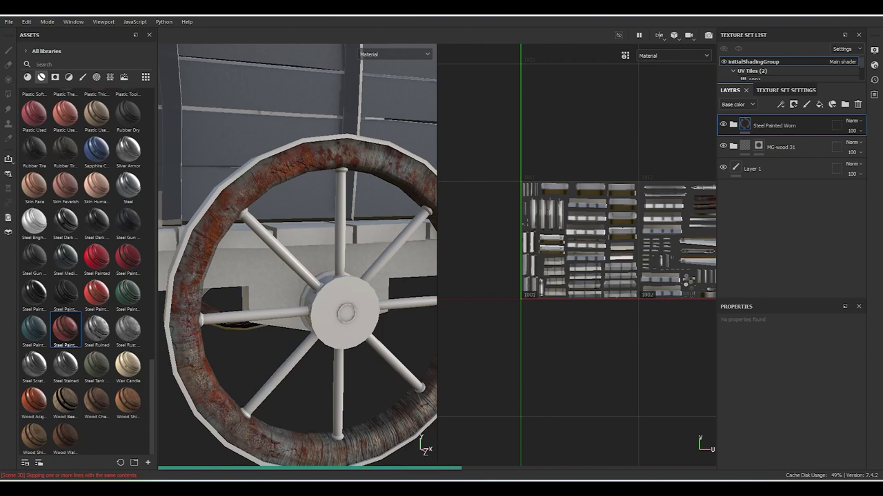
{"action": "left_click", "coordinate": [786, 89]}
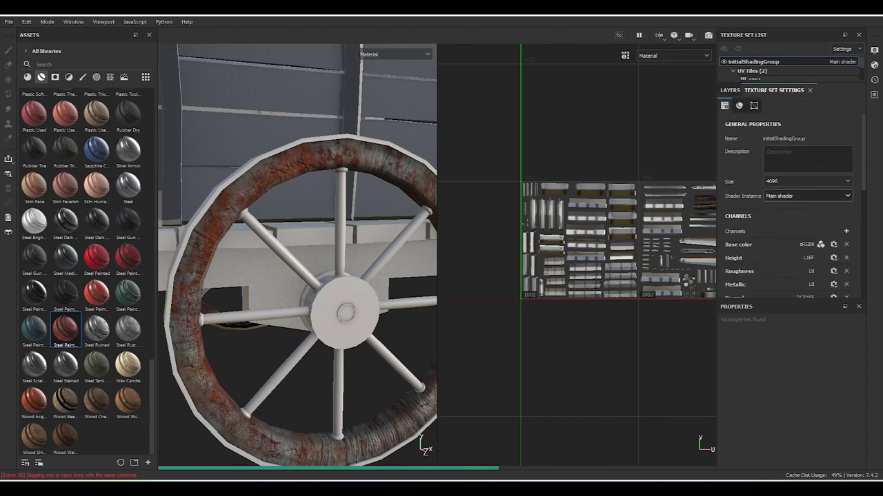
{"action": "left_click", "coordinate": [807, 181]}
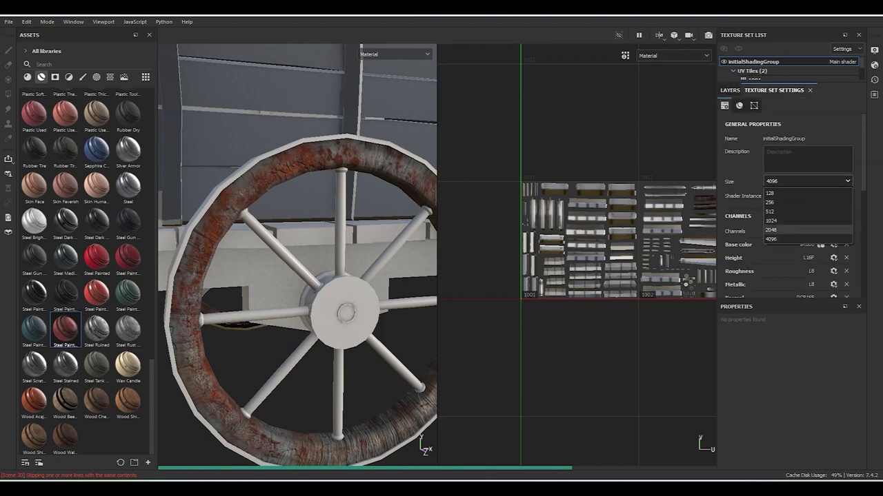
{"action": "left_click", "coordinate": [806, 230]}
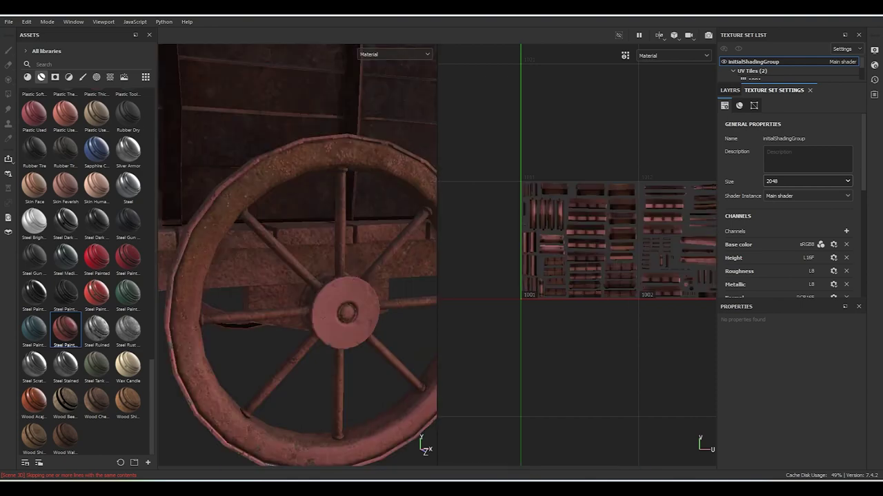
{"action": "left_click", "coordinate": [730, 90]}
Give the steel layer a black mask filled on the rim, then inspect its Rust sublayer.
{"action": "left_click", "coordinate": [793, 104]}
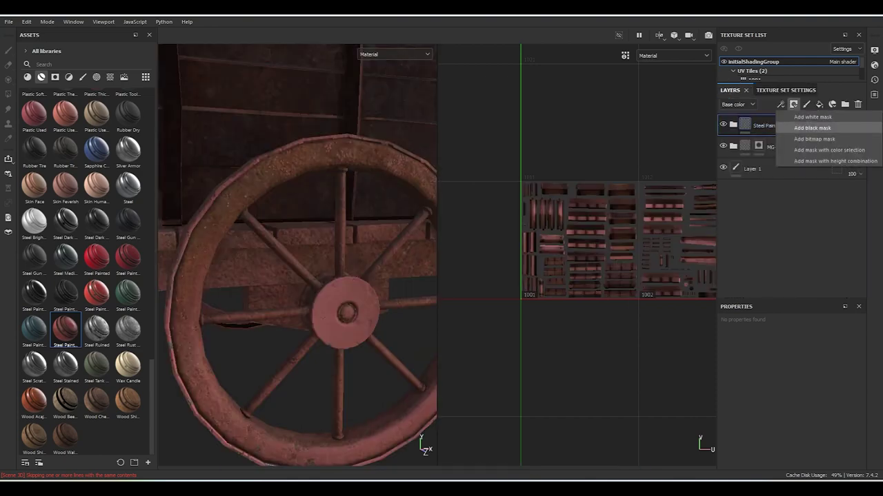
{"action": "left_click", "coordinate": [812, 128]}
{"action": "key", "text": "4"}
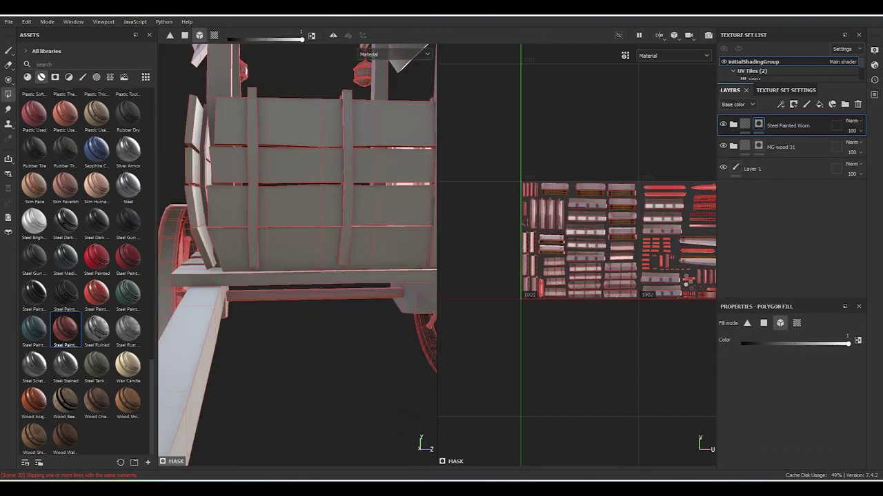
{"action": "left_click_drag", "start_coordinate": [297, 255], "coordinate": [345, 255], "text": "alt"}
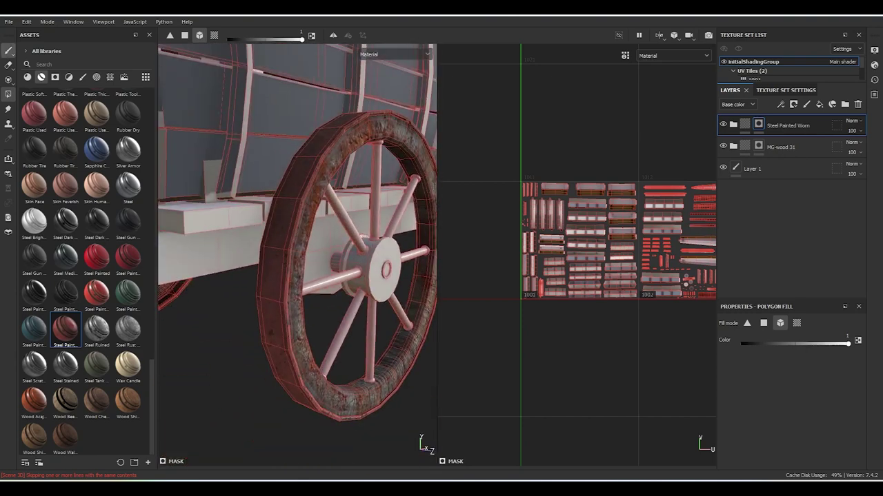
{"action": "key", "text": "1"}
{"action": "left_click_drag", "start_coordinate": [237, 276], "coordinate": [270, 338], "text": "alt"}
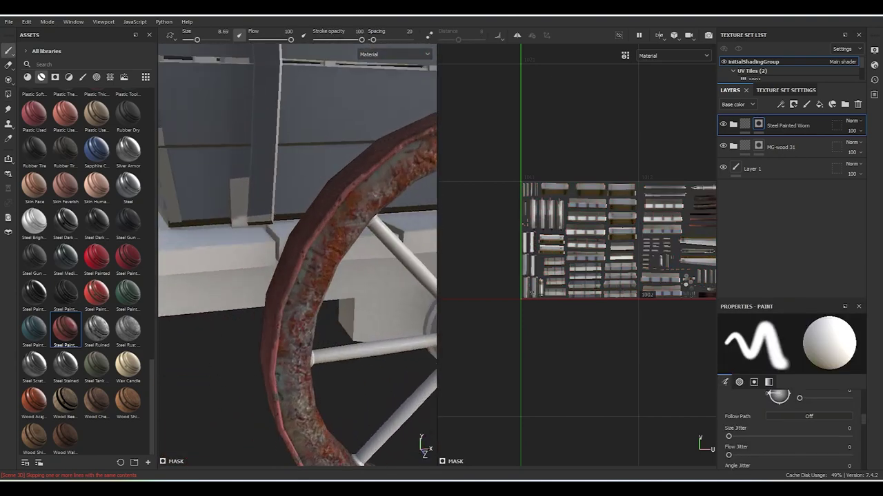
{"action": "left_click", "coordinate": [733, 124]}
{"action": "left_click_drag", "start_coordinate": [296, 255], "coordinate": [269, 262], "text": "alt"}
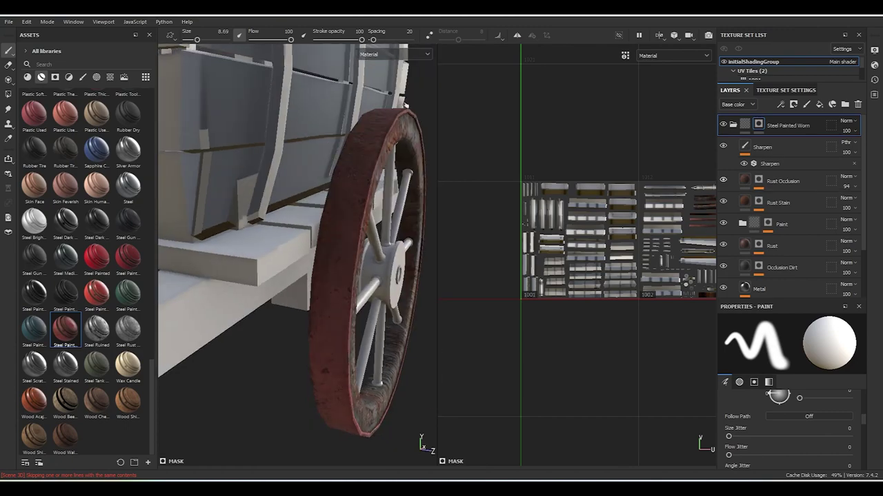
{"action": "left_click_drag", "start_coordinate": [310, 322], "coordinate": [331, 317], "text": "alt"}
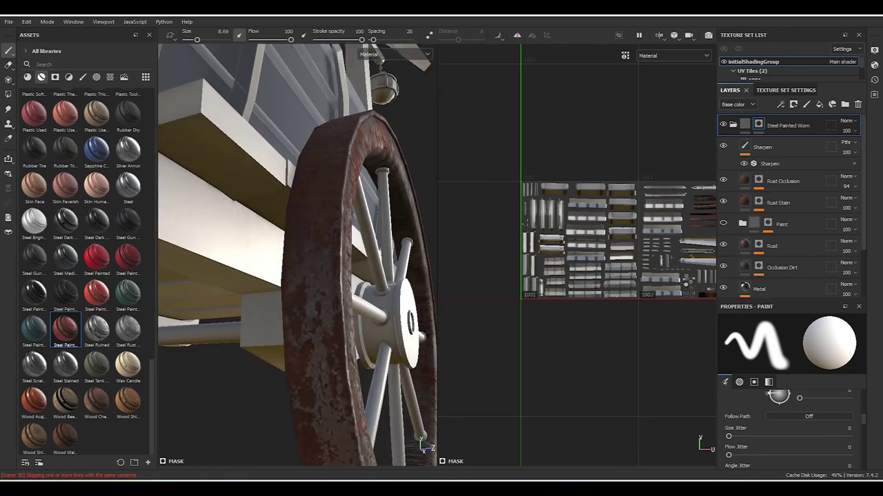
{"action": "left_click", "coordinate": [772, 224]}
Collapse the Steel Painted Worn folder and orbit out to view the whole cart.
{"action": "left_click", "coordinate": [733, 124]}
{"action": "scroll", "coordinate": [296, 255], "scroll_direction": "down", "scroll_amount": 5}
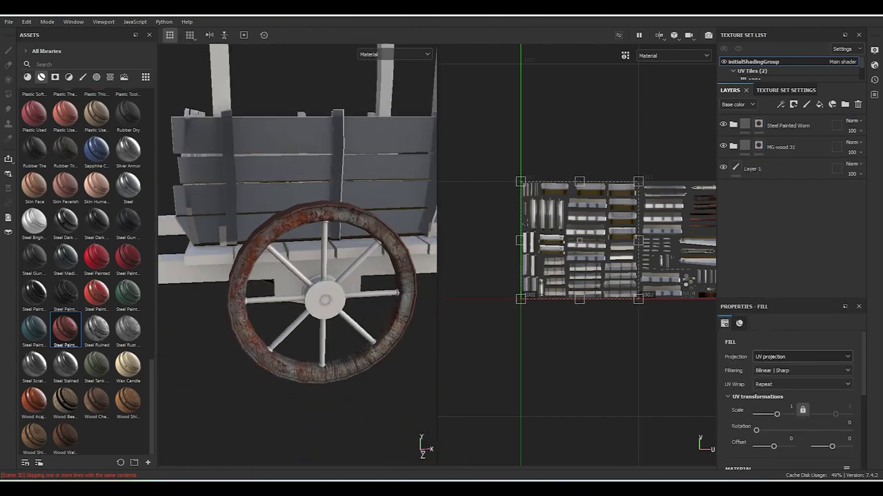
{"action": "mouse_move", "coordinate": [297, 255]}
{"action": "left_mouse_down", "text": "alt"}
{"action": "mouse_move", "coordinate": [324, 262]}
{"action": "mouse_move", "coordinate": [331, 228]}
{"action": "left_mouse_up", "text": "alt"}
{"action": "scroll", "coordinate": [297, 255], "scroll_direction": "up", "scroll_amount": 2}
{"action": "scroll", "coordinate": [296, 255], "scroll_direction": "up", "scroll_amount": 2}
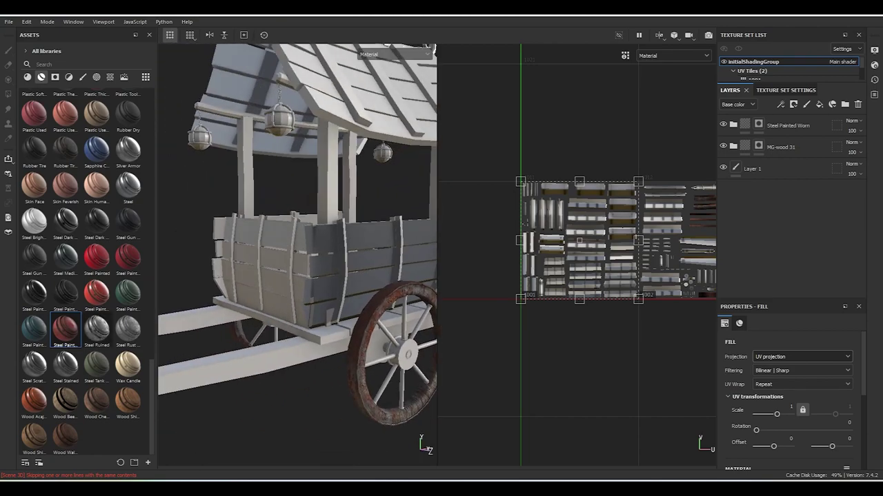
{"action": "scroll", "coordinate": [128, 289], "scroll_direction": "up", "scroll_amount": 5}
{"action": "scroll", "coordinate": [127, 288], "scroll_direction": "up", "scroll_amount": 5}
{"action": "scroll", "coordinate": [127, 288], "scroll_direction": "up", "scroll_amount": 5}
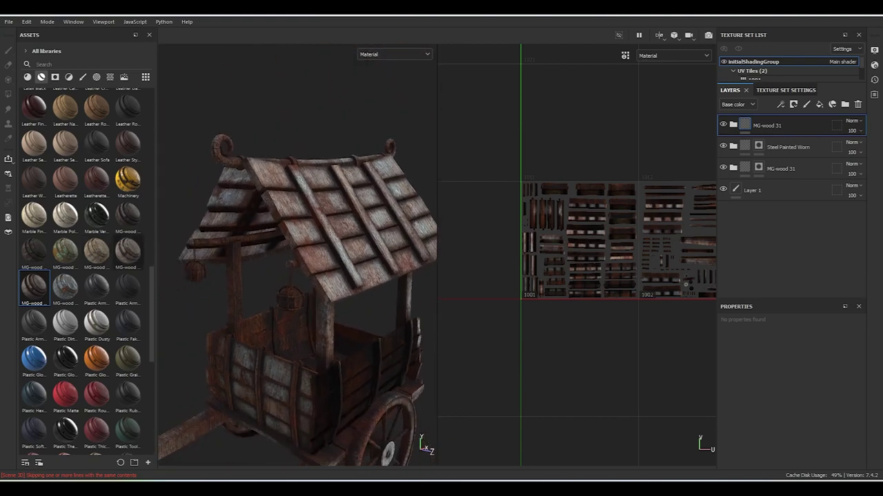
Apply the MG-wood 29 smart material to the cart as a new top layer group.
{"action": "left_click_drag", "start_coordinate": [97, 250], "coordinate": [303, 310]}
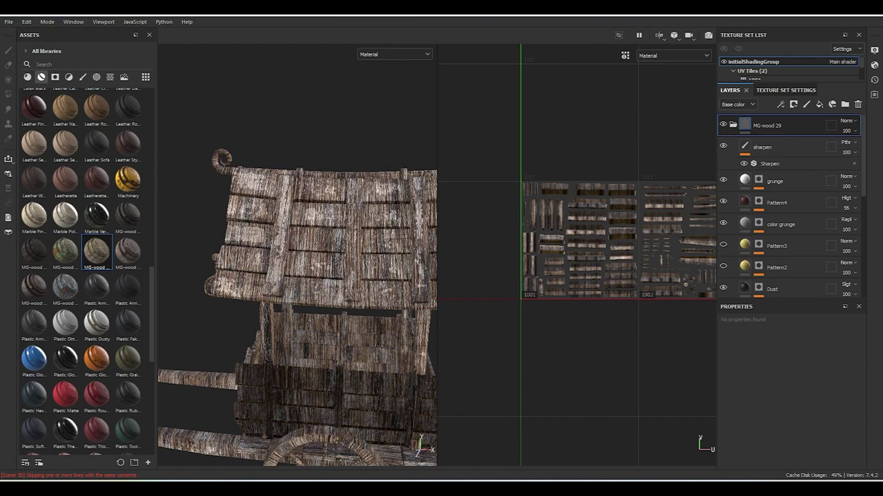
{"action": "scroll", "coordinate": [786, 207], "scroll_direction": "down", "scroll_amount": 3}
{"action": "scroll", "coordinate": [786, 207], "scroll_direction": "down", "scroll_amount": 3}
{"action": "scroll", "coordinate": [786, 207], "scroll_direction": "down", "scroll_amount": 1}
{"action": "scroll", "coordinate": [786, 206], "scroll_direction": "down", "scroll_amount": 2}
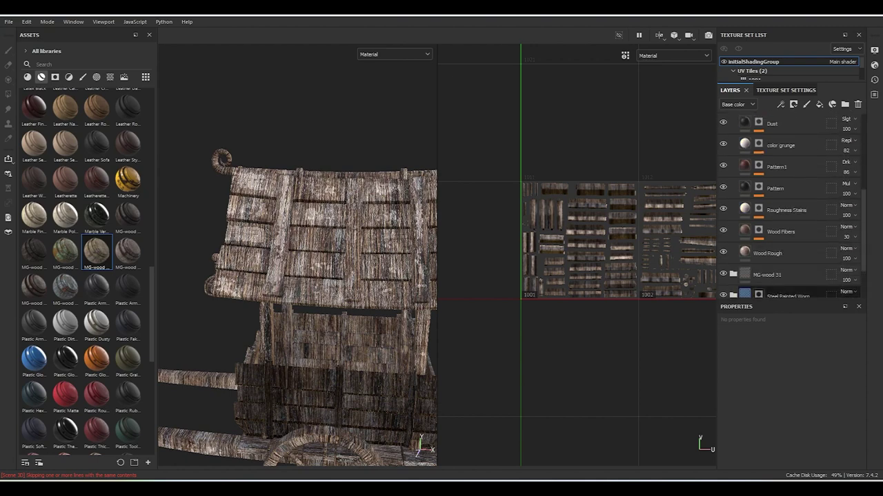
{"action": "scroll", "coordinate": [296, 256], "scroll_direction": "up", "scroll_amount": 5}
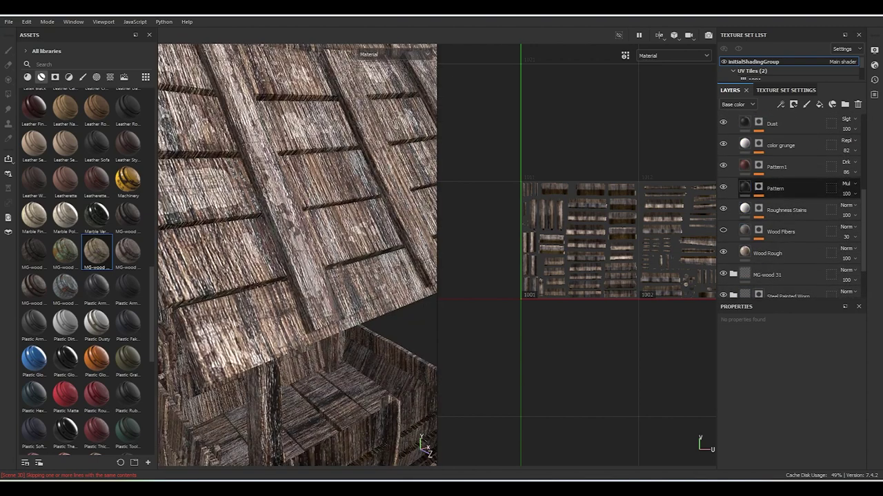
Hide the color grunge and Pattern1 sublayers and set the sharpen sublayer's opacity to 29.
{"action": "left_click", "coordinate": [723, 143]}
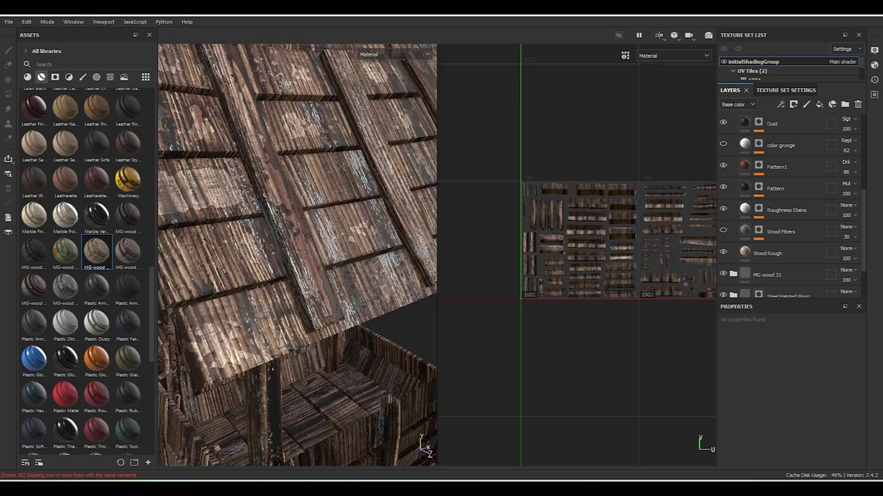
{"action": "left_click", "coordinate": [723, 165]}
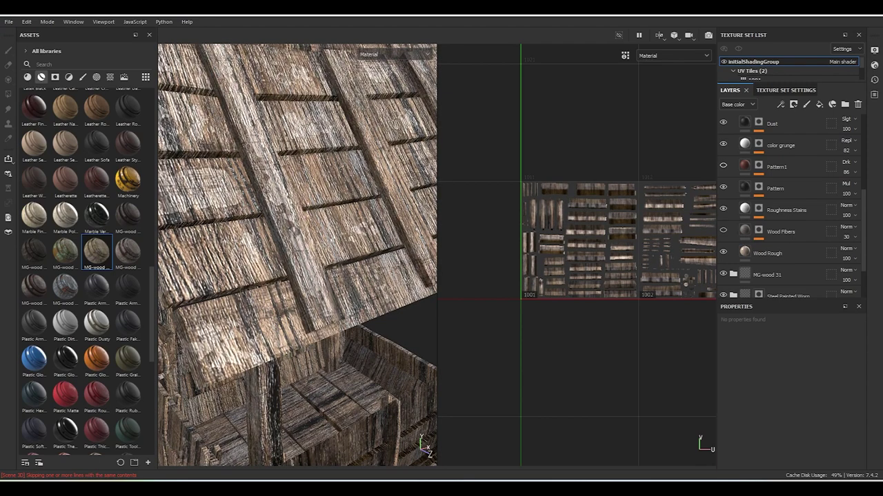
{"action": "left_click_drag", "start_coordinate": [297, 256], "coordinate": [297, 207], "text": "alt"}
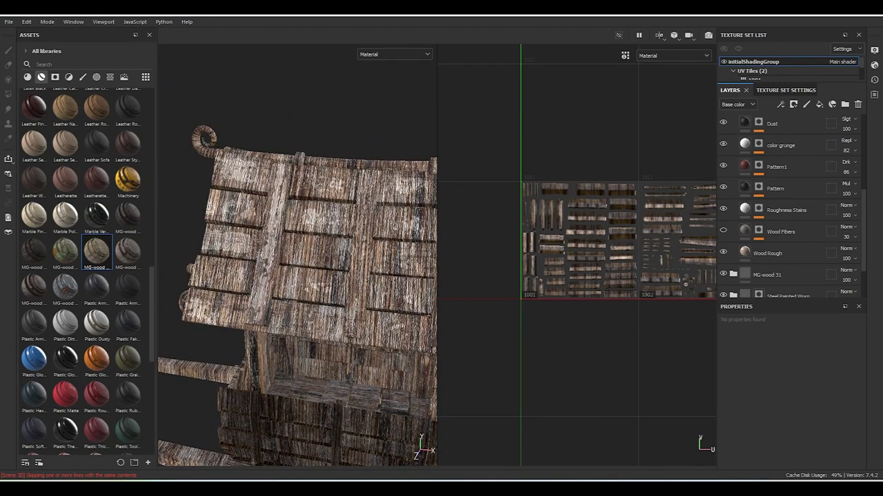
{"action": "scroll", "coordinate": [786, 207], "scroll_direction": "up", "scroll_amount": 8}
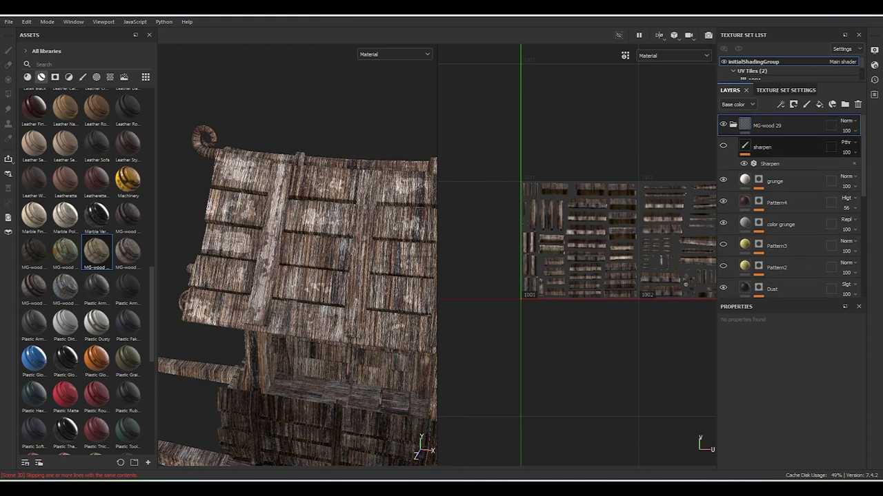
{"action": "type", "text": "29"}
{"action": "key", "text": "Return"}
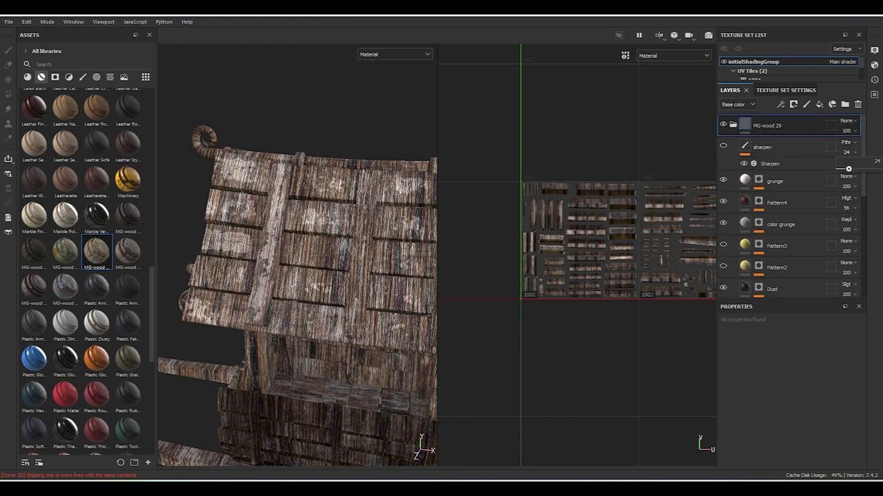
Collapse the MG-wood 29 folder, reframe the cart, and bring up the add-mask options.
{"action": "left_click", "coordinate": [733, 125]}
{"action": "scroll", "coordinate": [297, 255], "scroll_direction": "down", "scroll_amount": 3}
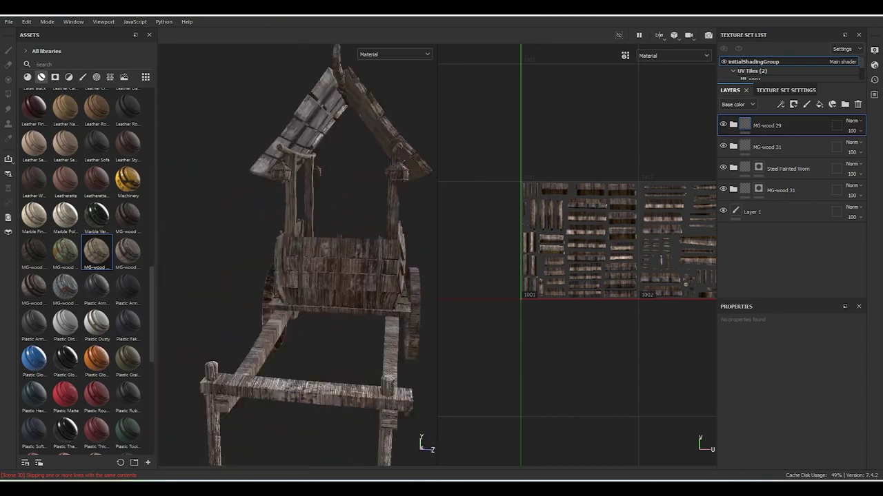
{"action": "key", "text": "f"}
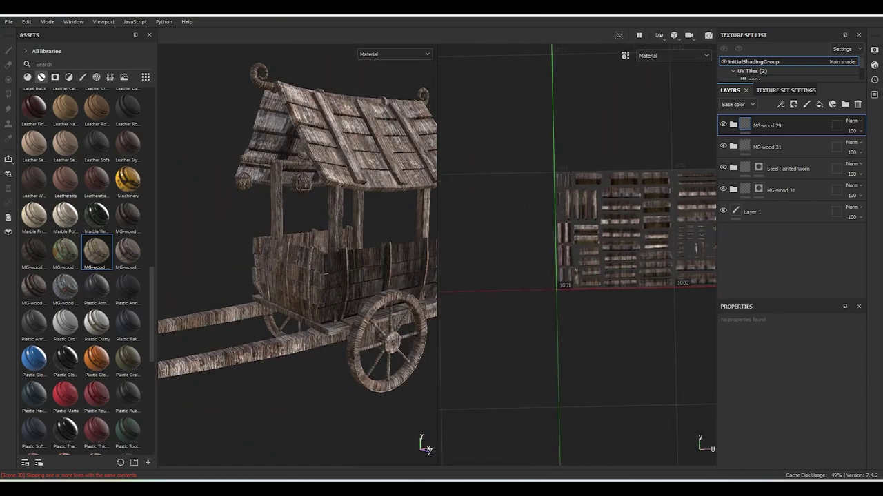
{"action": "scroll", "coordinate": [297, 241], "scroll_direction": "down", "scroll_amount": 2}
{"action": "middle_click_drag", "start_coordinate": [296, 255], "coordinate": [270, 297]}
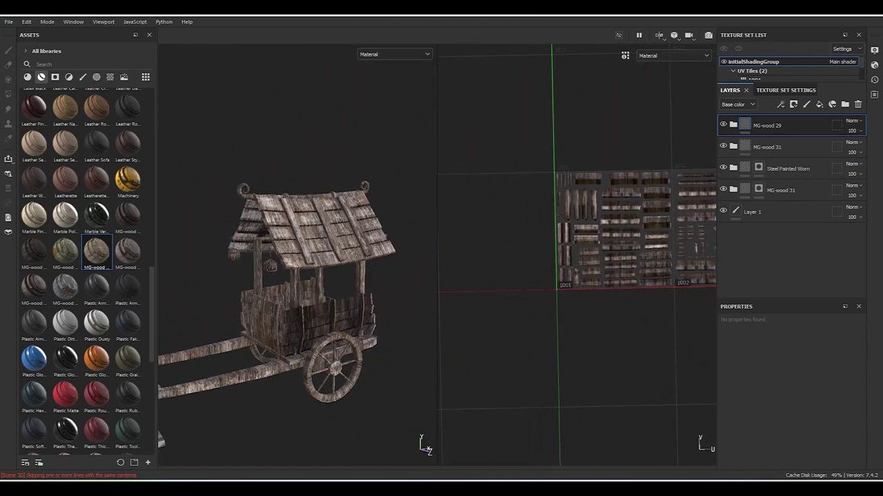
{"action": "left_click", "coordinate": [793, 104]}
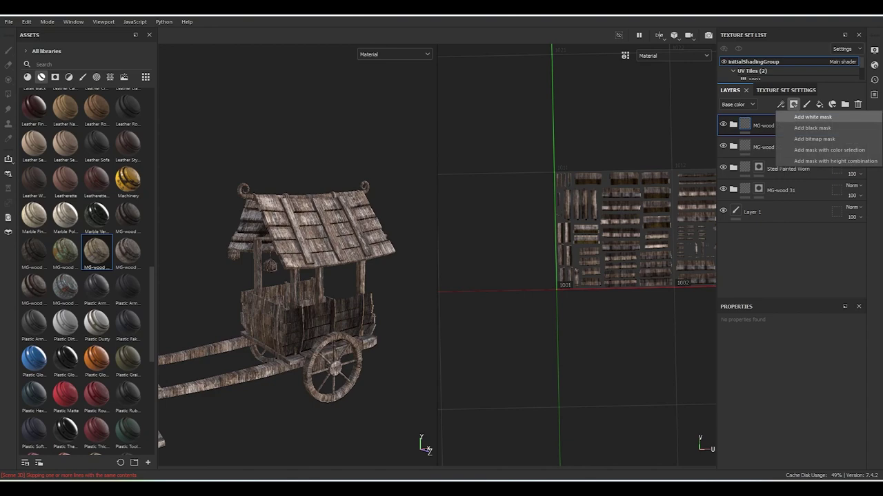
Give MG-wood 29 a mask and switch to Polygon Fill in mesh mode.
{"action": "left_click", "coordinate": [812, 116]}
{"action": "scroll", "coordinate": [318, 269], "scroll_direction": "up", "scroll_amount": 2}
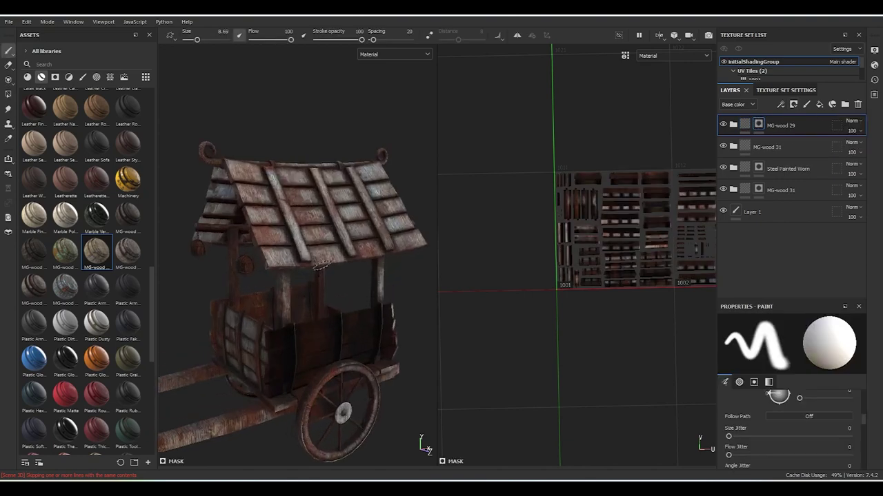
{"action": "left_click_drag", "start_coordinate": [329, 261], "coordinate": [359, 234], "text": "alt"}
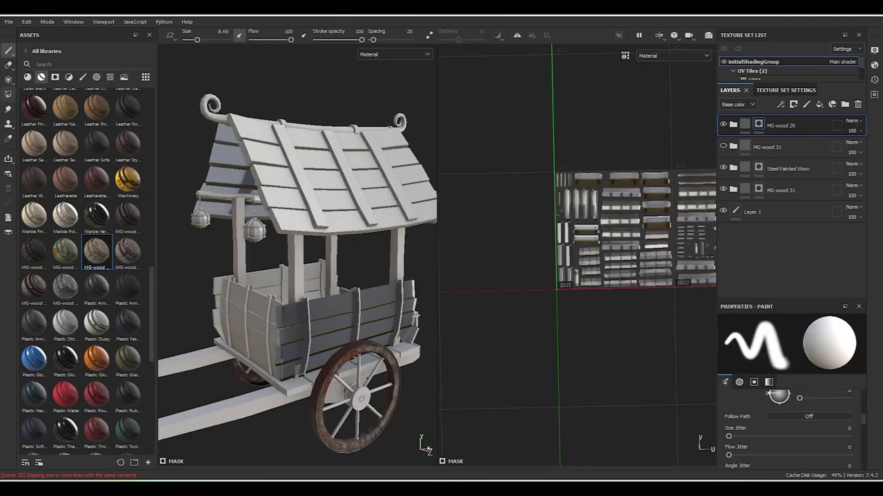
{"action": "left_click", "coordinate": [9, 94]}
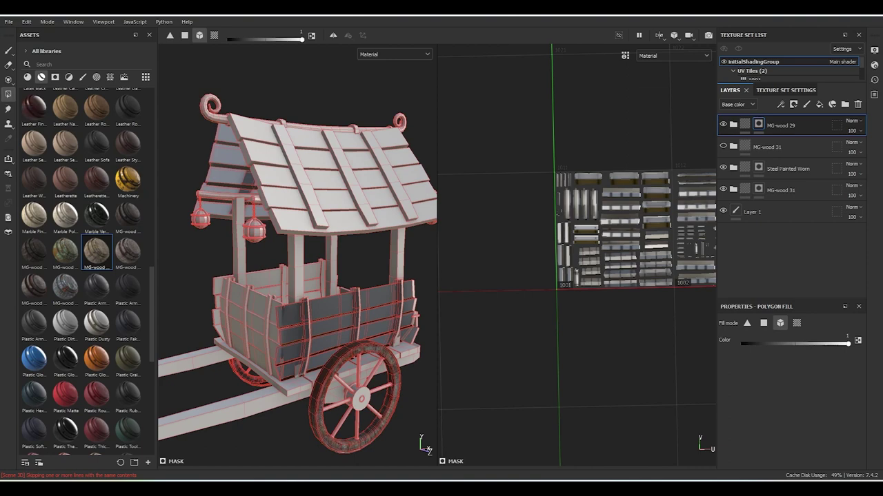
Polygon-fill six roof planks so the MG-wood 29 wood shows on them.
{"action": "left_click", "coordinate": [299, 177]}
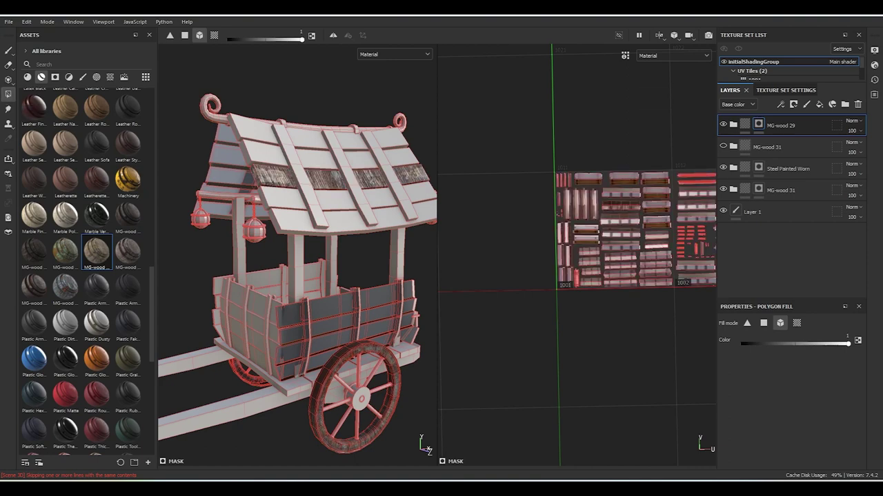
{"action": "left_click", "coordinate": [256, 141]}
{"action": "left_click", "coordinate": [300, 177]}
{"action": "left_click", "coordinate": [386, 207]}
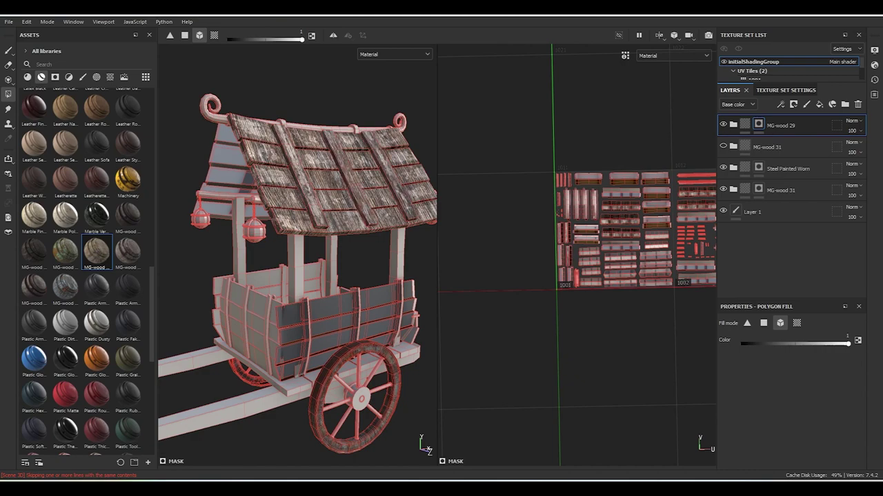
{"action": "mouse_move", "coordinate": [296, 275]}
{"action": "left_mouse_down", "text": "alt"}
{"action": "mouse_move", "coordinate": [324, 262]}
{"action": "mouse_move", "coordinate": [297, 248]}
{"action": "mouse_move", "coordinate": [324, 269]}
{"action": "mouse_move", "coordinate": [345, 262]}
{"action": "left_mouse_up", "text": "alt"}
{"action": "left_click", "coordinate": [324, 179]}
{"action": "left_click", "coordinate": [304, 255]}
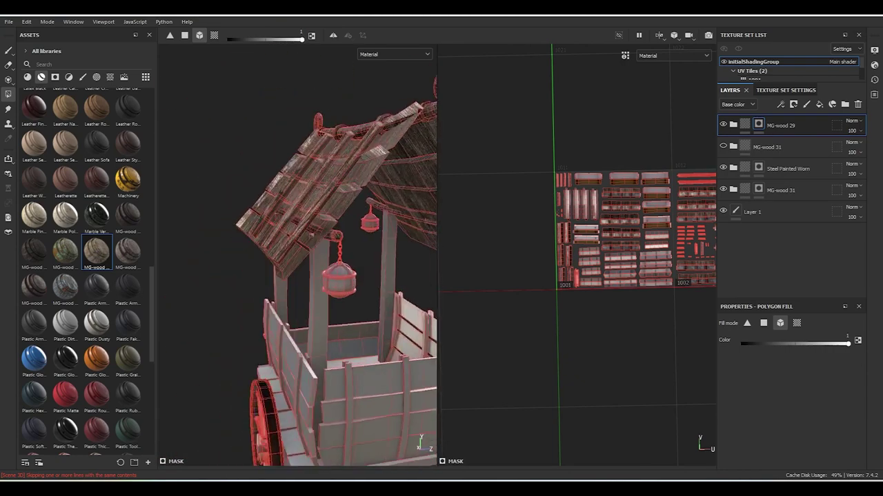
Orbit and zoom around the cart to check the roof planks side-on and straight on.
{"action": "scroll", "coordinate": [297, 255], "scroll_direction": "up", "scroll_amount": 3}
{"action": "scroll", "coordinate": [297, 255], "scroll_direction": "up", "scroll_amount": 2}
{"action": "mouse_move", "coordinate": [297, 276]}
{"action": "left_mouse_down", "text": "alt"}
{"action": "mouse_move", "coordinate": [324, 268]}
{"action": "mouse_move", "coordinate": [303, 268]}
{"action": "mouse_move", "coordinate": [324, 310]}
{"action": "left_mouse_up", "text": "alt"}
{"action": "left_click_drag", "start_coordinate": [297, 255], "coordinate": [325, 283], "text": "alt"}
{"action": "scroll", "coordinate": [296, 289], "scroll_direction": "down", "scroll_amount": 3}
{"action": "scroll", "coordinate": [297, 289], "scroll_direction": "up", "scroll_amount": 3}
{"action": "scroll", "coordinate": [296, 290], "scroll_direction": "down", "scroll_amount": 3}
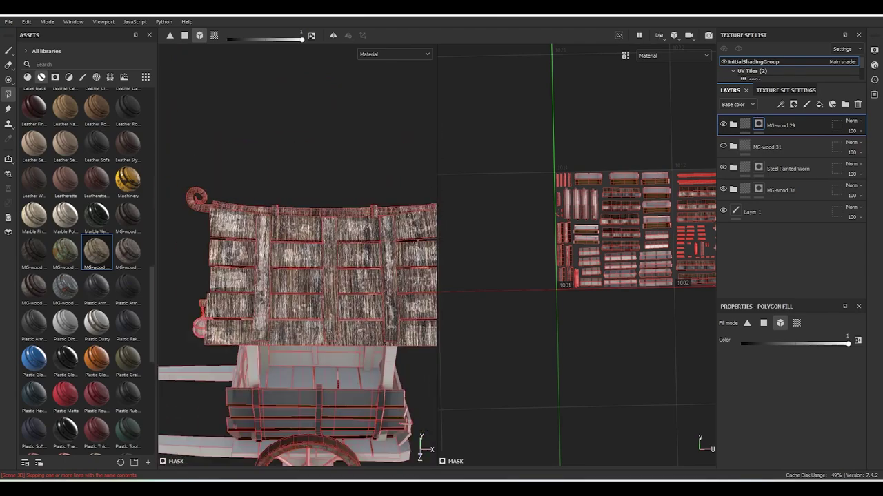
{"action": "middle_click_drag", "start_coordinate": [296, 310], "coordinate": [301, 273], "text": "alt"}
{"action": "left_click_drag", "start_coordinate": [296, 275], "coordinate": [331, 275], "text": "alt"}
In MG-wood 29, lower the grunge layer's mask Texture 2 value to 0.31.
{"action": "key", "text": "1"}
{"action": "left_click", "coordinate": [733, 124]}
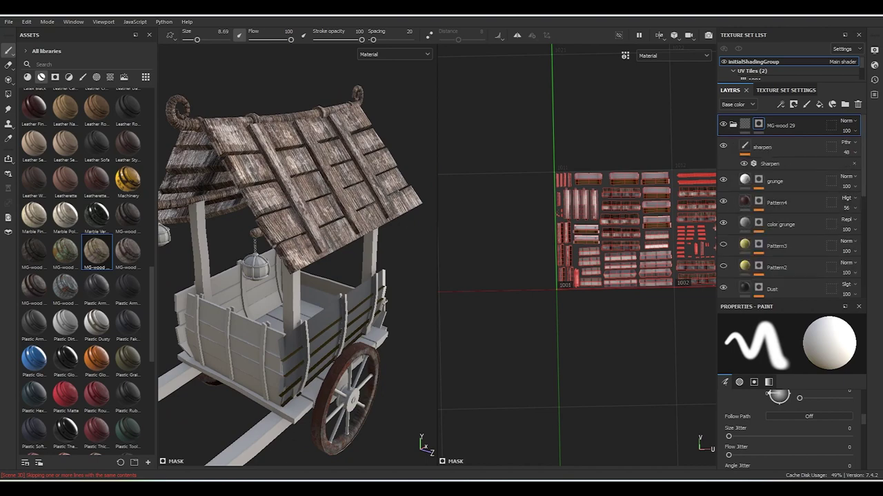
{"action": "left_click", "coordinate": [745, 180]}
{"action": "left_click", "coordinate": [786, 210]}
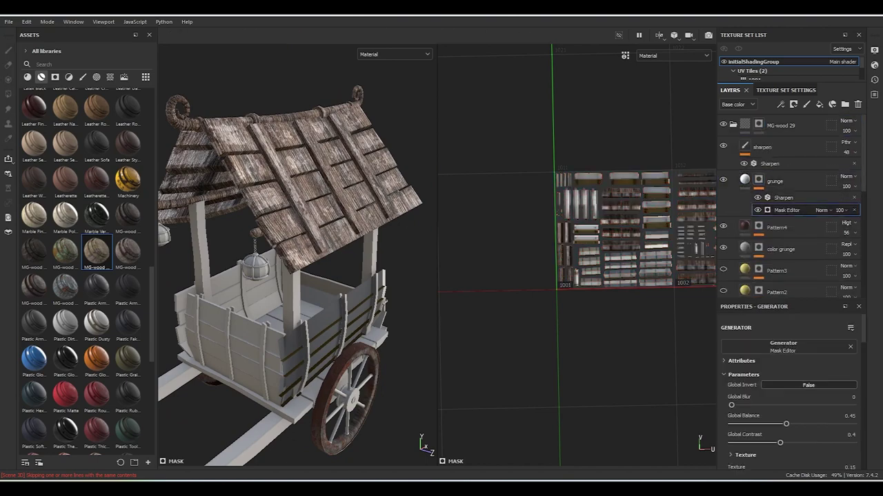
{"action": "left_click_drag", "start_coordinate": [803, 398], "coordinate": [769, 398]}
{"action": "left_click_drag", "start_coordinate": [297, 276], "coordinate": [324, 269], "text": "alt"}
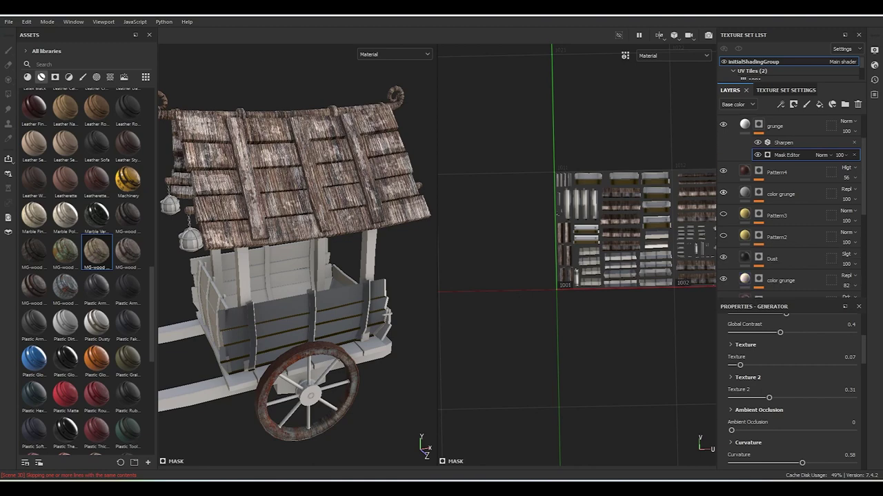
Select the color grunge layer and bring up its second Directional Noise fill settings.
{"action": "scroll", "coordinate": [792, 205], "scroll_direction": "down", "scroll_amount": 5}
{"action": "left_click", "coordinate": [780, 253]}
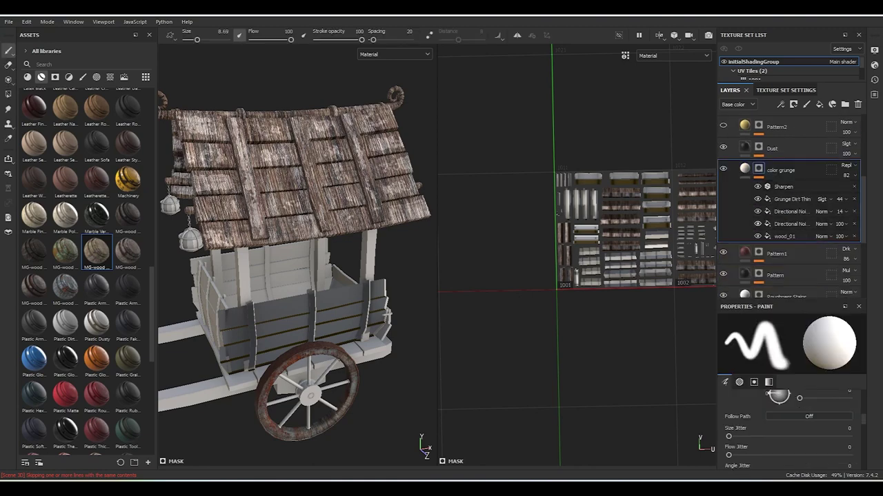
{"action": "left_click", "coordinate": [791, 224]}
{"action": "scroll", "coordinate": [793, 400], "scroll_direction": "down", "scroll_amount": 3}
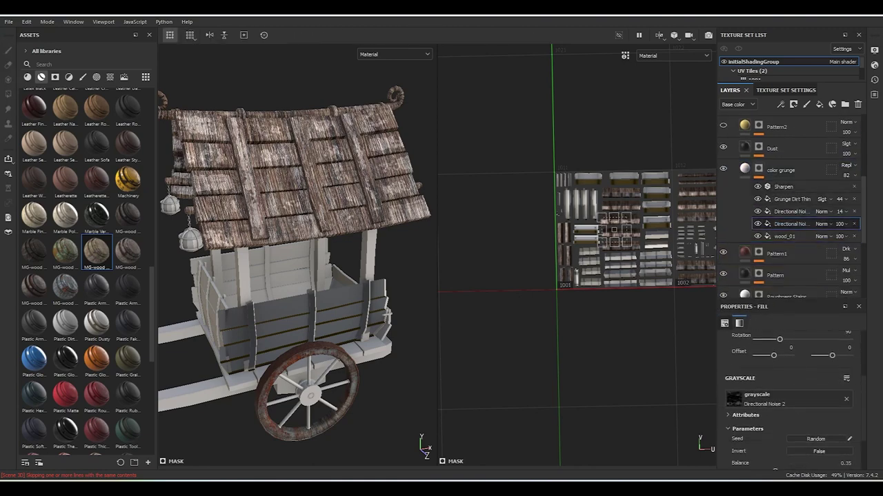
{"action": "scroll", "coordinate": [793, 400], "scroll_direction": "down", "scroll_amount": 1}
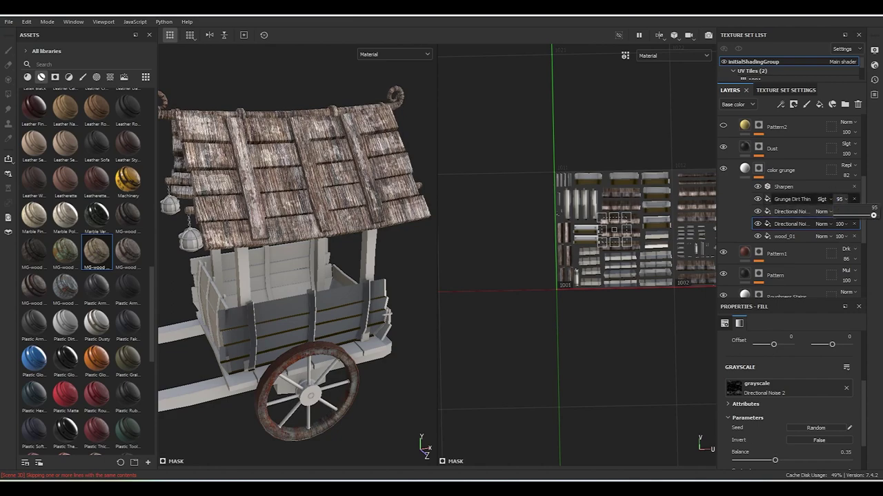
View the cart from the front and select the Pattern4 layer.
{"action": "left_click_drag", "start_coordinate": [297, 255], "coordinate": [173, 261], "text": "alt"}
{"action": "scroll", "coordinate": [789, 207], "scroll_direction": "up", "scroll_amount": 3}
{"action": "scroll", "coordinate": [790, 207], "scroll_direction": "up", "scroll_amount": 2}
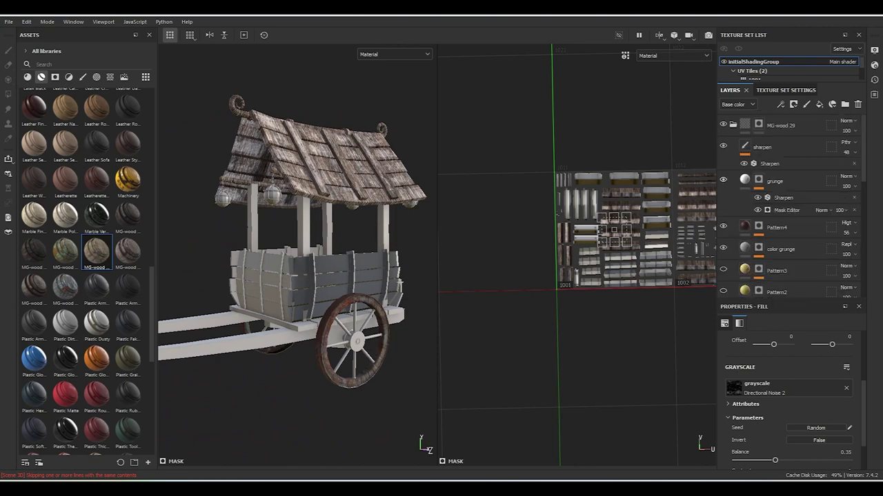
{"action": "left_click", "coordinate": [777, 181]}
{"action": "scroll", "coordinate": [297, 262], "scroll_direction": "up", "scroll_amount": 2}
{"action": "middle_click_drag", "start_coordinate": [297, 262], "coordinate": [309, 246]}
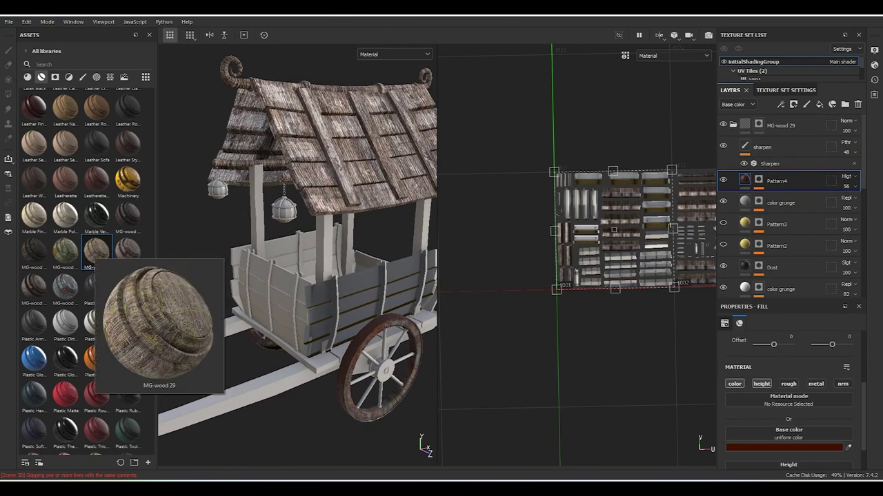
Add the MG-wood 20 smart material as a new layer and frame the cart closer.
{"action": "mouse_move", "coordinate": [127, 249]}
{"action": "left_mouse_down"}
{"action": "mouse_move", "coordinate": [310, 241]}
{"action": "mouse_move", "coordinate": [262, 241]}
{"action": "left_mouse_up"}
{"action": "scroll", "coordinate": [272, 318], "scroll_direction": "up", "scroll_amount": 2}
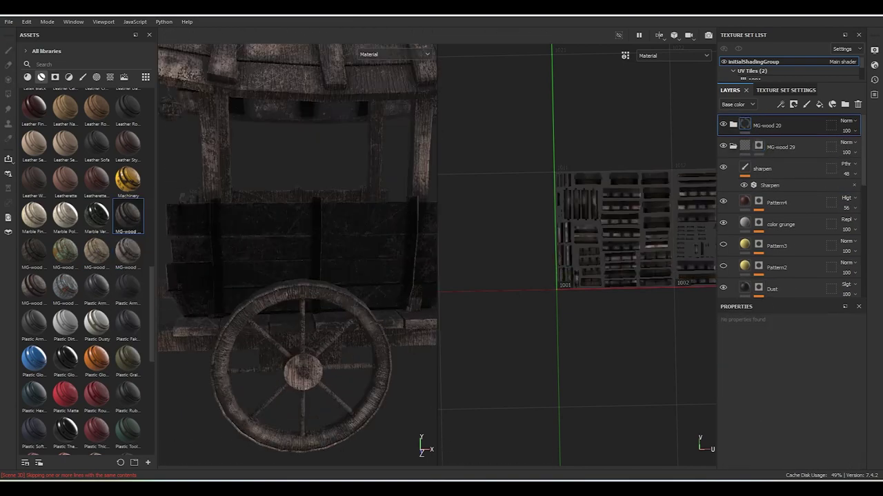
{"action": "middle_click_drag", "start_coordinate": [297, 256], "coordinate": [248, 224], "text": "alt"}
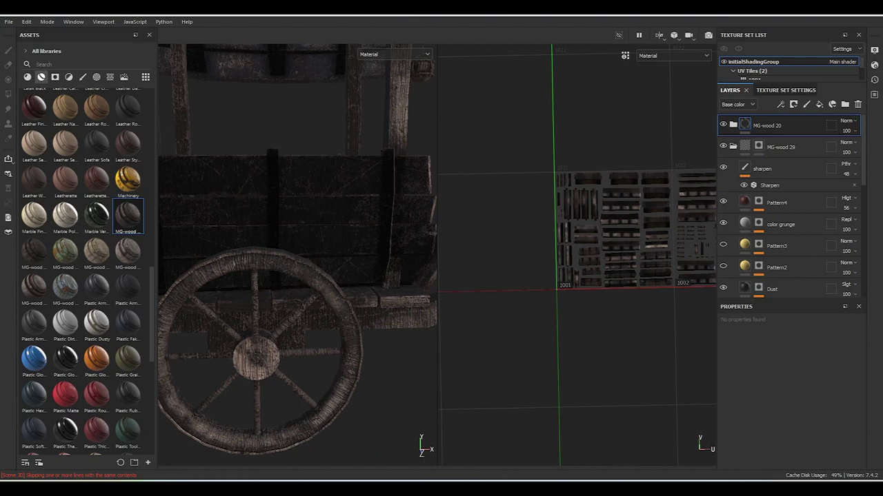
{"action": "mouse_move", "coordinate": [297, 248]}
{"action": "left_mouse_down", "text": "alt"}
{"action": "mouse_move", "coordinate": [331, 248]}
{"action": "mouse_move", "coordinate": [269, 245]}
{"action": "left_mouse_up", "text": "alt"}
{"action": "scroll", "coordinate": [297, 276], "scroll_direction": "up", "scroll_amount": 2}
{"action": "scroll", "coordinate": [790, 207], "scroll_direction": "down", "scroll_amount": 3}
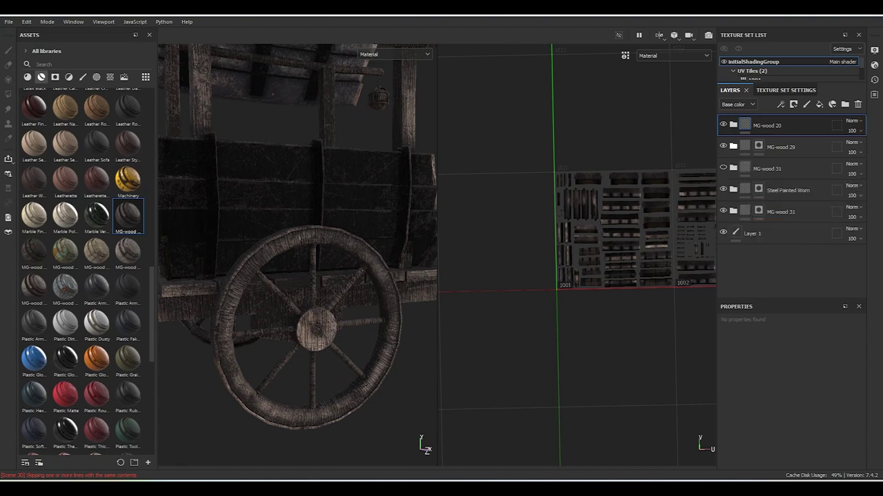
{"action": "scroll", "coordinate": [790, 207], "scroll_direction": "down", "scroll_amount": 3}
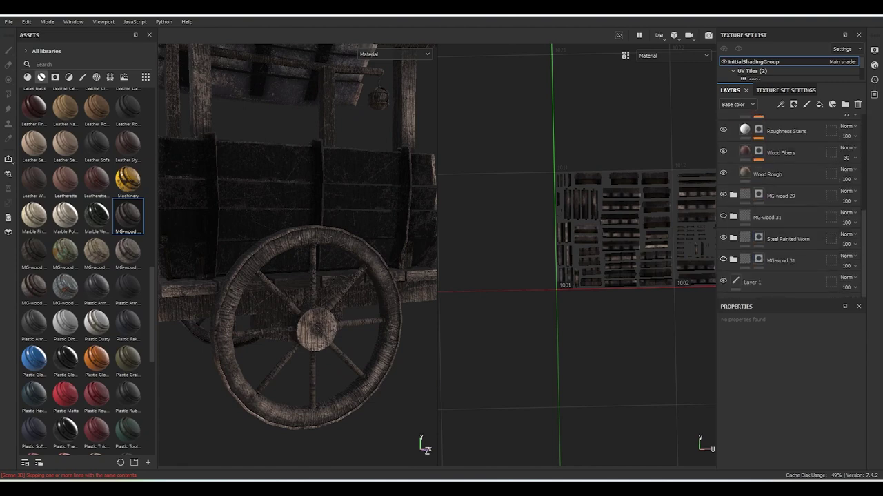
{"action": "scroll", "coordinate": [789, 206], "scroll_direction": "up", "scroll_amount": 3}
{"action": "scroll", "coordinate": [789, 207], "scroll_direction": "up", "scroll_amount": 3}
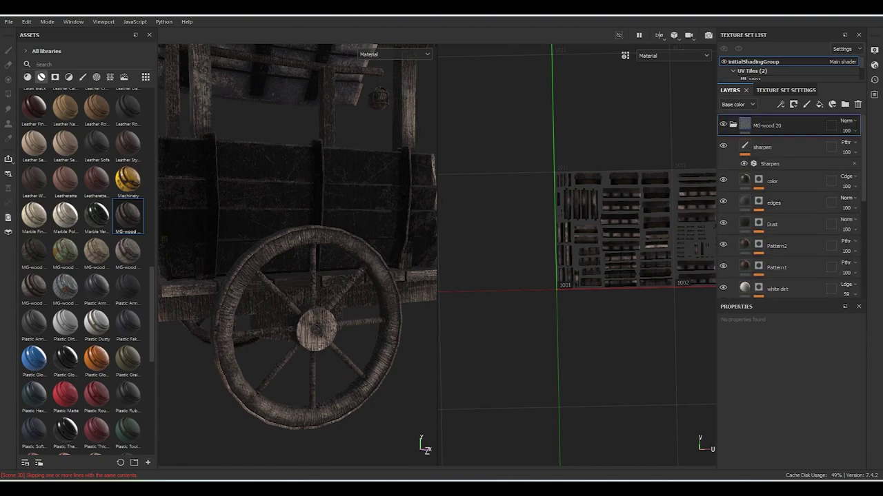
Give MG-wood 20 a black mask and polygon-fill the wheel's rim and spokes.
{"action": "left_click", "coordinate": [733, 125]}
{"action": "left_click", "coordinate": [793, 104]}
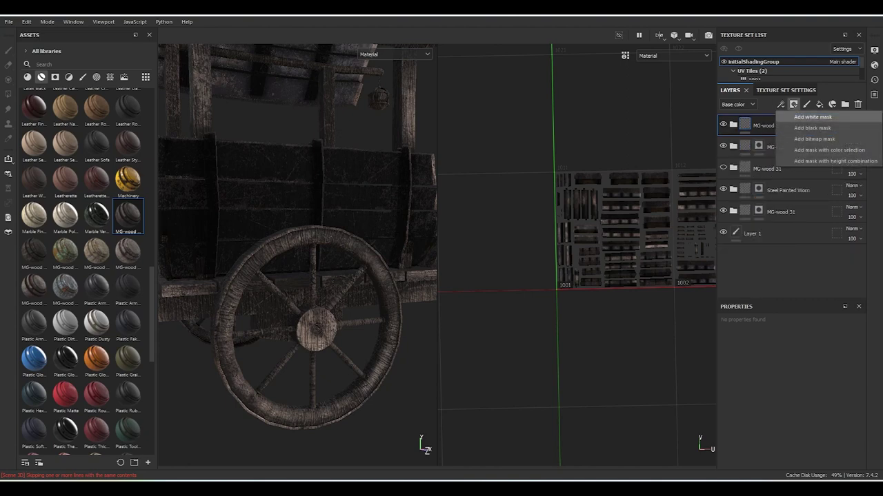
{"action": "left_click", "coordinate": [804, 126]}
{"action": "left_click", "coordinate": [8, 94]}
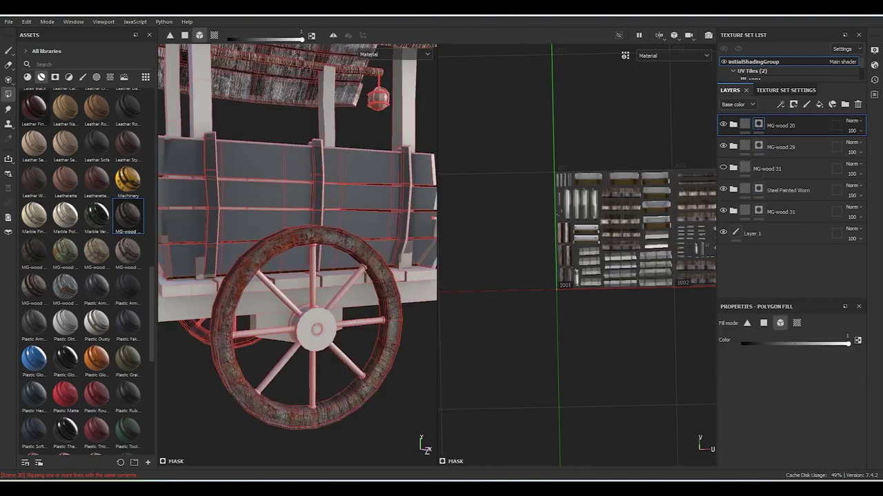
{"action": "left_click_drag", "start_coordinate": [280, 293], "coordinate": [313, 275]}
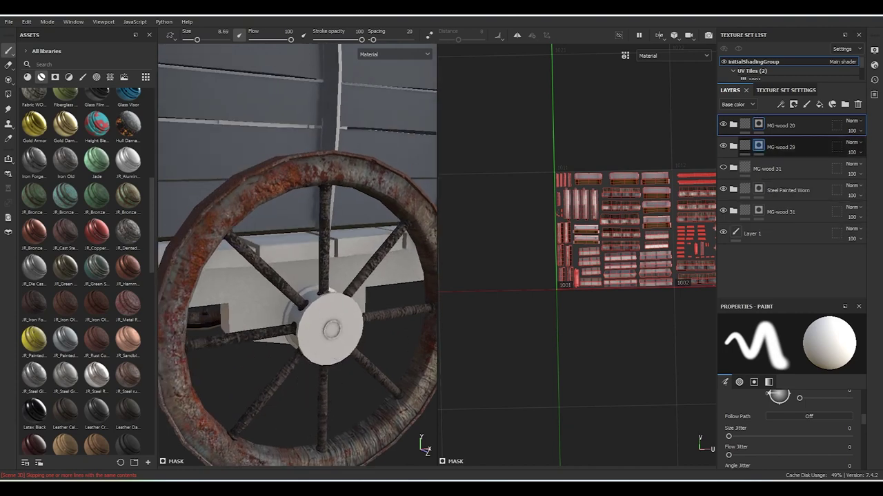
Delete the color, Dust, Pattern2, Pattern1 and white dirt sublayers from the MG-wood 20 group.
{"action": "left_click", "coordinate": [733, 125]}
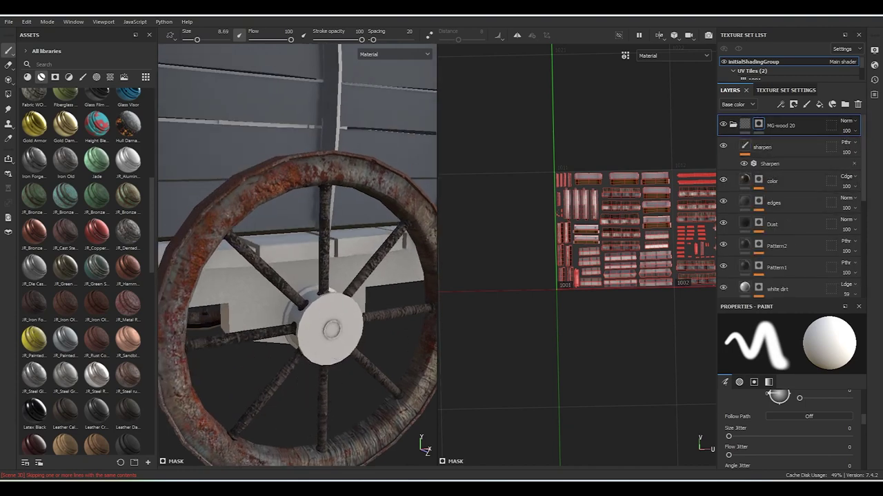
{"action": "left_click", "coordinate": [772, 180]}
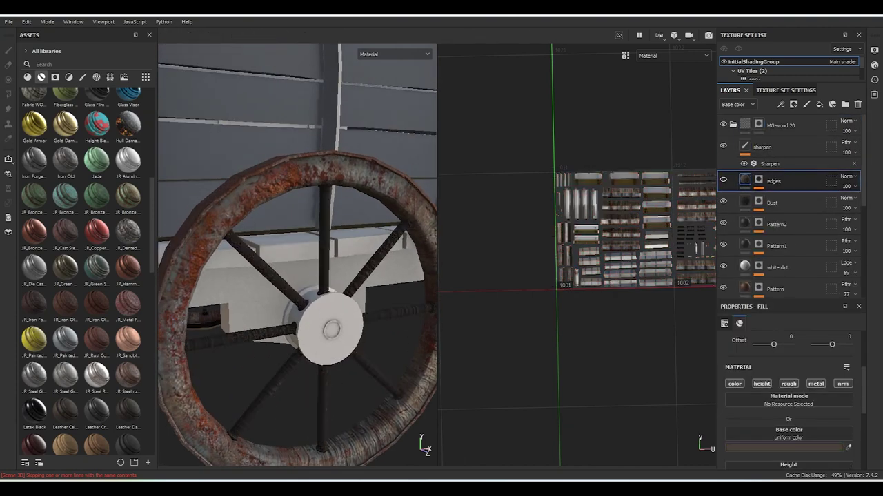
{"action": "key", "text": "Delete"}
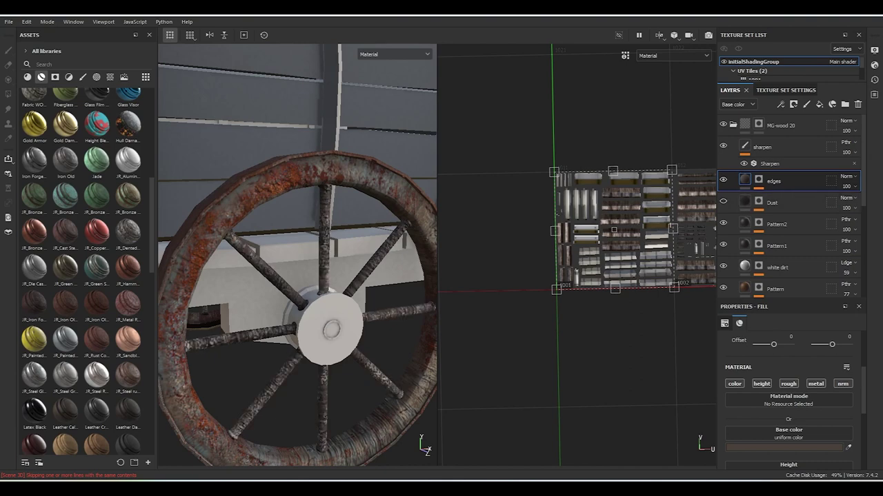
{"action": "left_click", "coordinate": [731, 202]}
{"action": "key", "text": "Delete"}
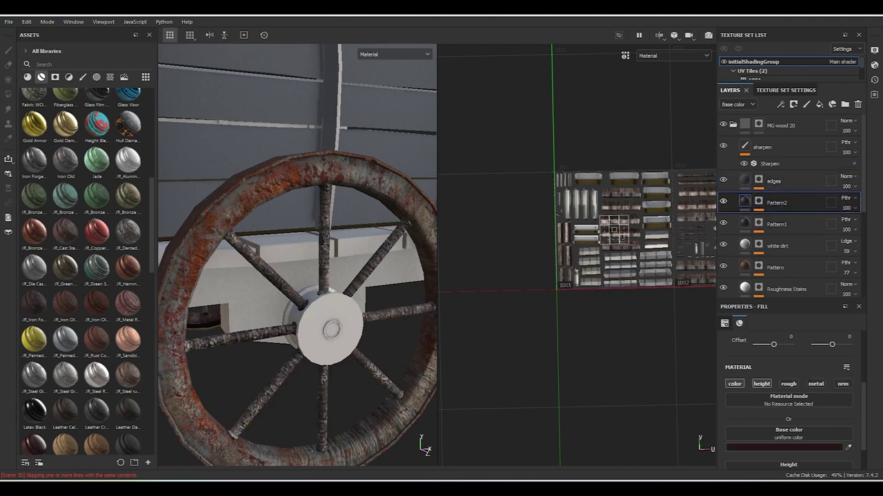
{"action": "key", "text": "Delete"}
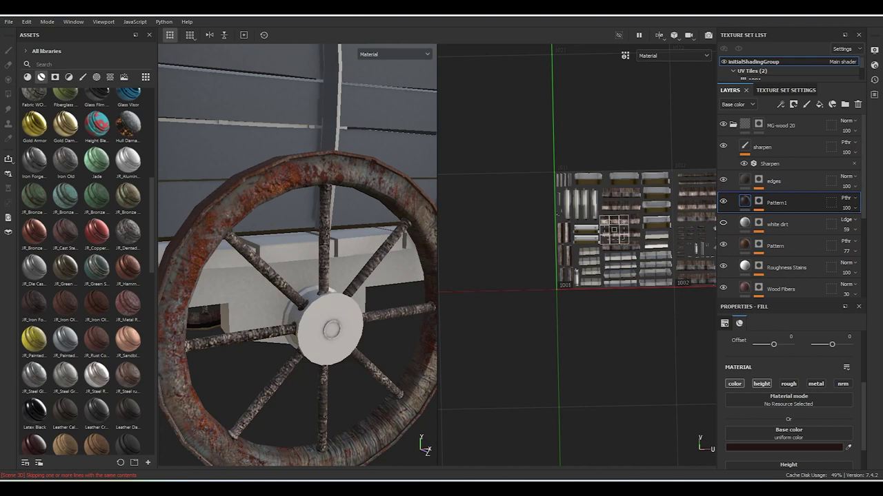
{"action": "key", "text": "F5"}
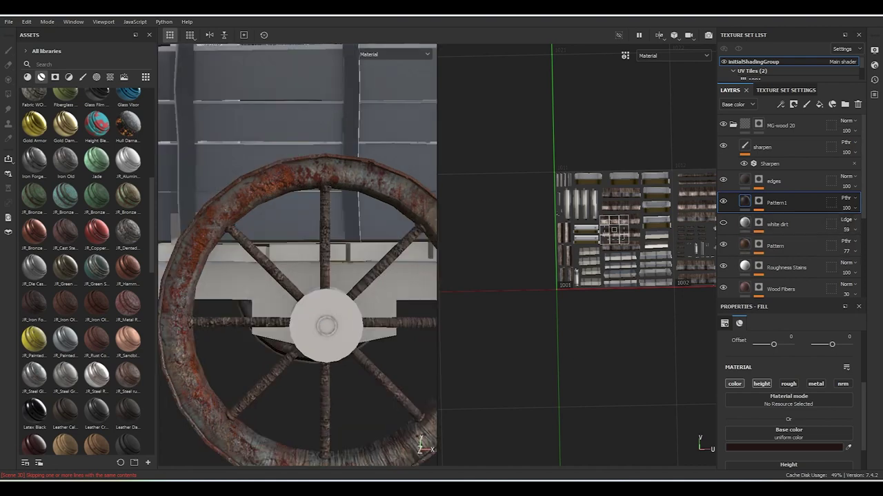
{"action": "key", "text": "Delete"}
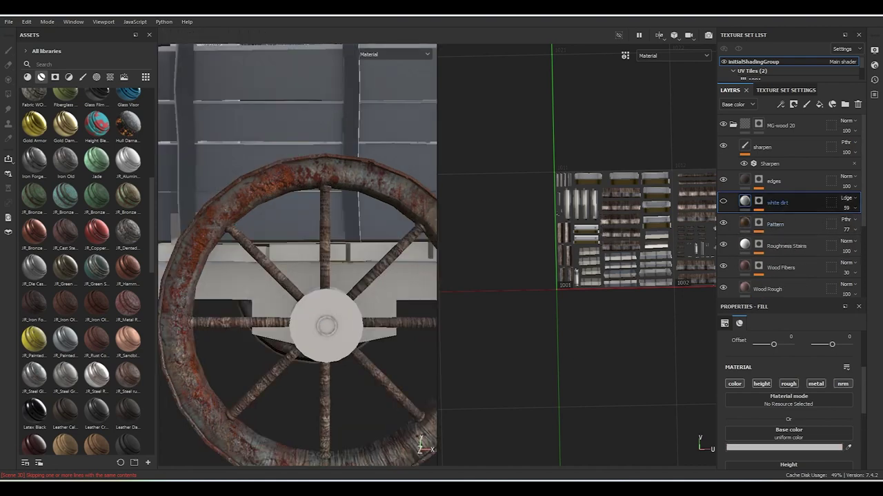
{"action": "key", "text": "Delete"}
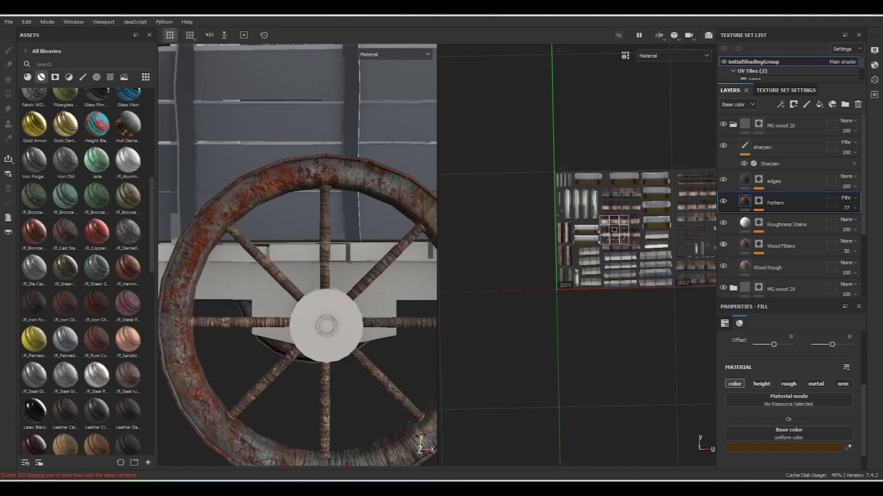
{"action": "left_click", "coordinate": [780, 246]}
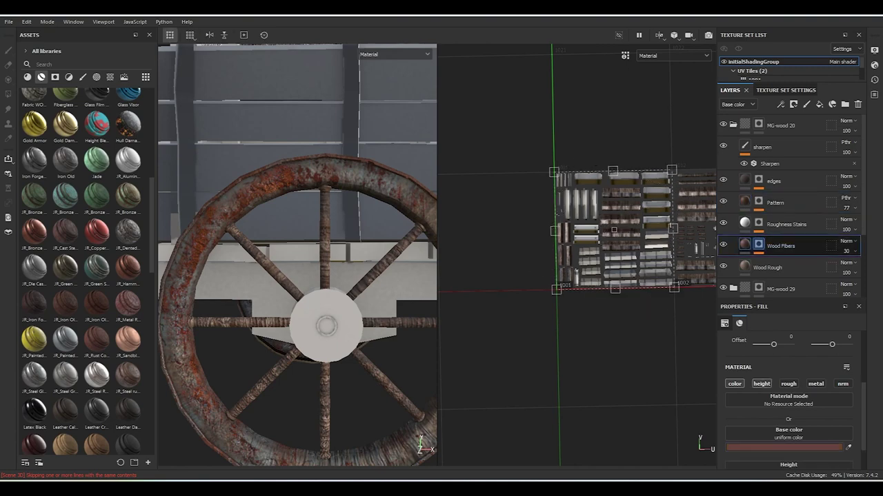
Rotate wood_pattern_01 about 90 degrees, rescale and offset it, and shorten fiber Length to 0.11.
{"action": "left_click", "coordinate": [806, 104]}
{"action": "left_click", "coordinate": [791, 262]}
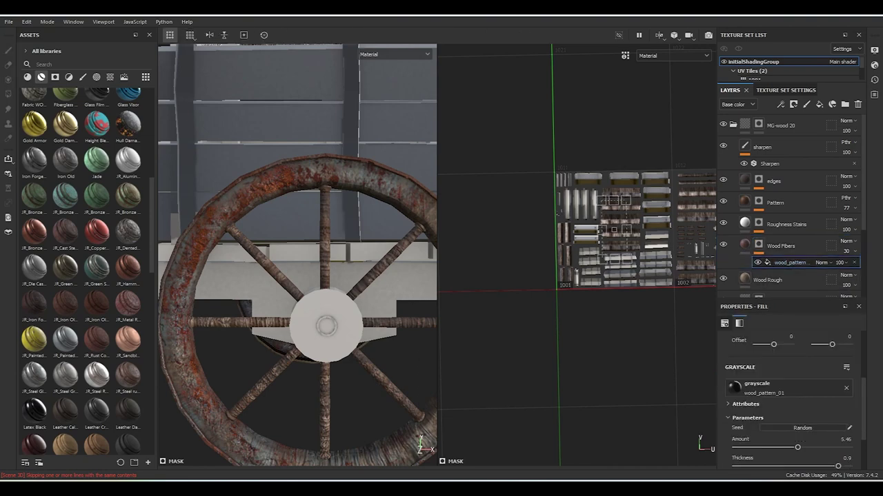
{"action": "scroll", "coordinate": [793, 400], "scroll_direction": "up", "scroll_amount": 3}
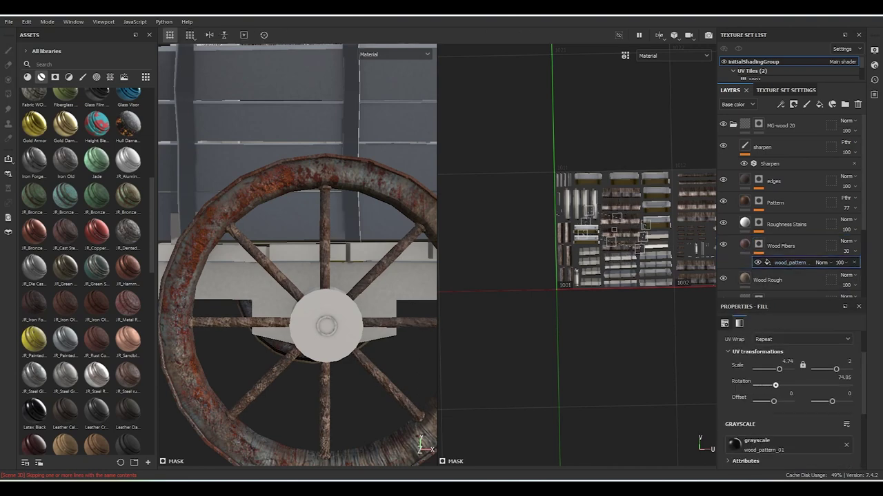
{"action": "left_click_drag", "start_coordinate": [775, 385], "coordinate": [779, 385]}
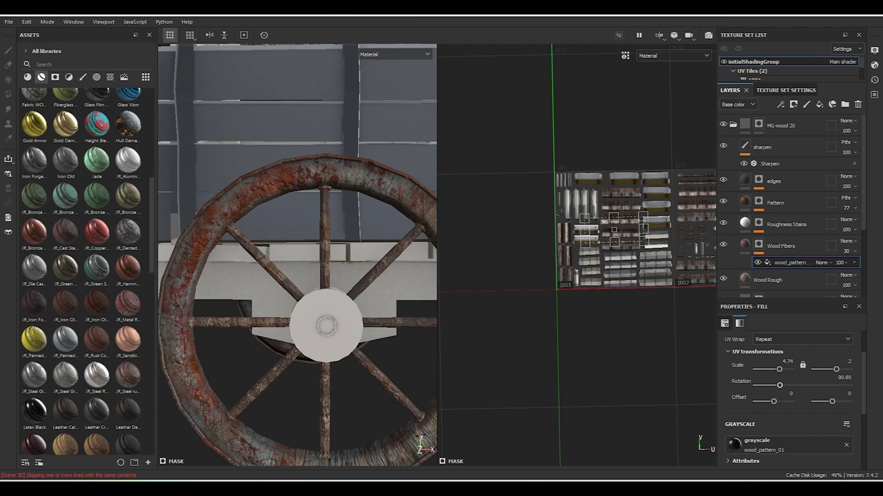
{"action": "scroll", "coordinate": [297, 255], "scroll_direction": "up", "scroll_amount": 2}
{"action": "mouse_move", "coordinate": [629, 217]}
{"action": "left_mouse_down"}
{"action": "mouse_move", "coordinate": [637, 295]}
{"action": "mouse_move", "coordinate": [636, 256]}
{"action": "left_mouse_up"}
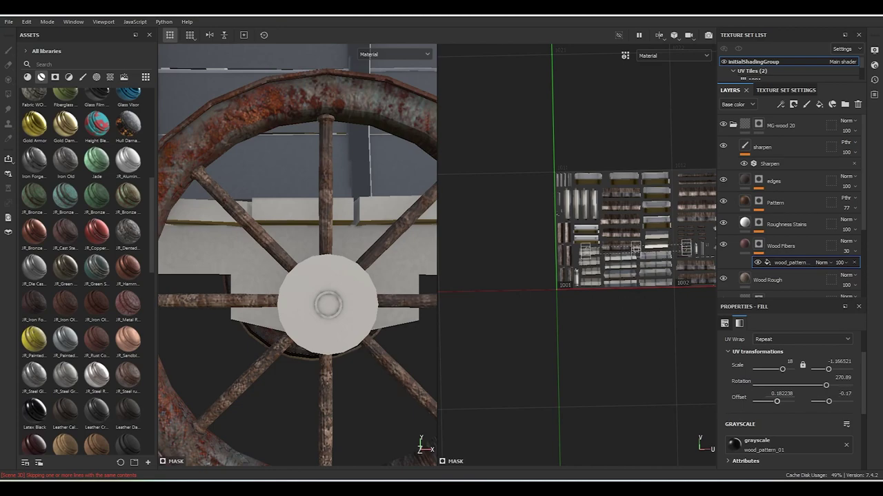
{"action": "mouse_move", "coordinate": [297, 255]}
{"action": "left_mouse_down", "text": "alt"}
{"action": "mouse_move", "coordinate": [345, 276]}
{"action": "mouse_move", "coordinate": [311, 258]}
{"action": "mouse_move", "coordinate": [373, 269]}
{"action": "mouse_move", "coordinate": [359, 276]}
{"action": "left_mouse_up", "text": "alt"}
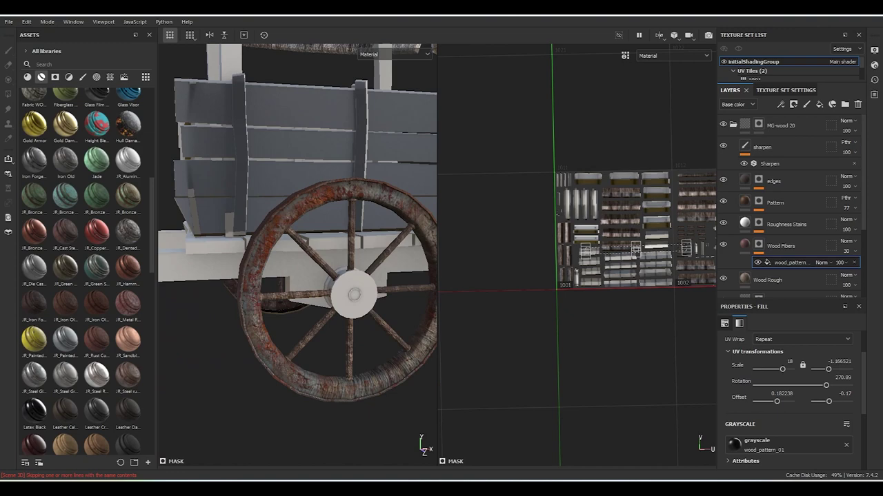
{"action": "scroll", "coordinate": [789, 393], "scroll_direction": "down", "scroll_amount": 4}
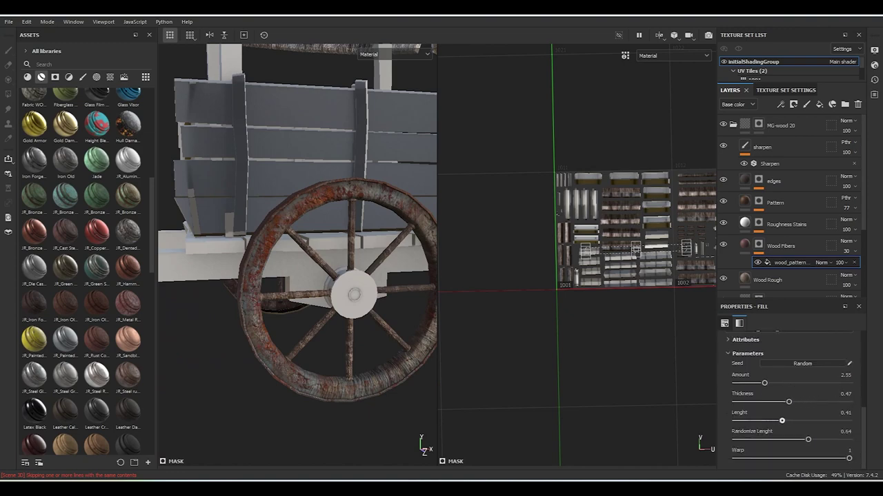
{"action": "scroll", "coordinate": [620, 227], "scroll_direction": "up", "scroll_amount": 2}
{"action": "scroll", "coordinate": [297, 248], "scroll_direction": "down", "scroll_amount": 3}
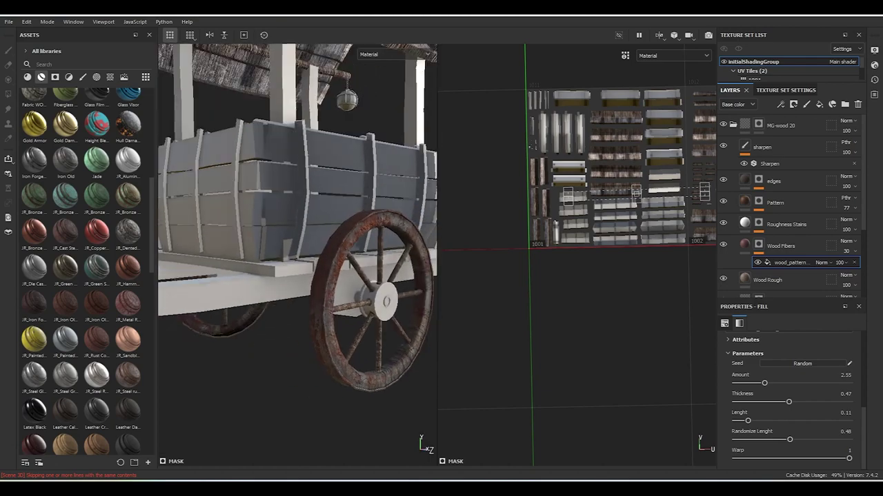
{"action": "left_click_drag", "start_coordinate": [297, 255], "coordinate": [317, 248], "text": "alt"}
{"action": "scroll", "coordinate": [128, 329], "scroll_direction": "down", "scroll_amount": 5}
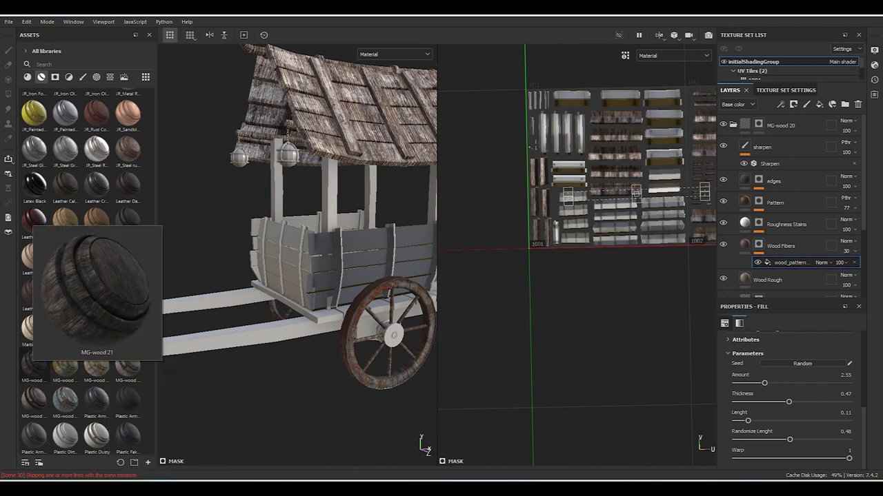
Apply MG-wood 31 to the wagon as a new layer with a black mask.
{"action": "left_click_drag", "start_coordinate": [34, 399], "coordinate": [324, 249]}
{"action": "scroll", "coordinate": [297, 256], "scroll_direction": "up", "scroll_amount": 5}
{"action": "scroll", "coordinate": [297, 255], "scroll_direction": "down", "scroll_amount": 3}
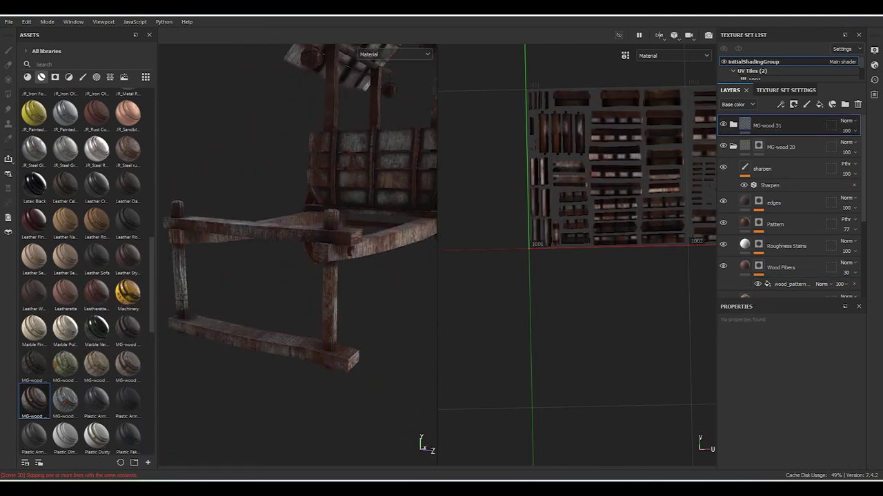
{"action": "left_click", "coordinate": [794, 104]}
{"action": "left_click", "coordinate": [824, 114]}
{"action": "left_click", "coordinate": [9, 94]}
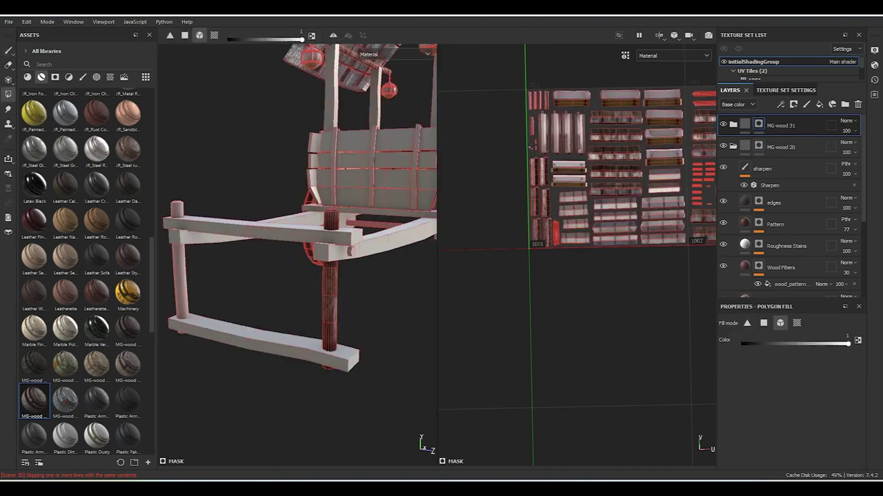
{"action": "key", "text": "1"}
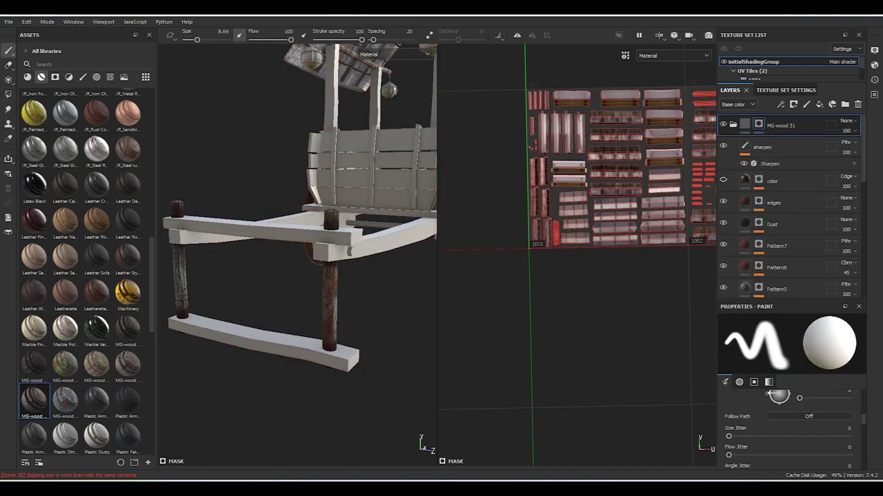
Change the edges sublayer's Rust Color to dark green.
{"action": "left_click", "coordinate": [772, 202]}
{"action": "left_click", "coordinate": [836, 438]}
{"action": "left_click", "coordinate": [815, 388]}
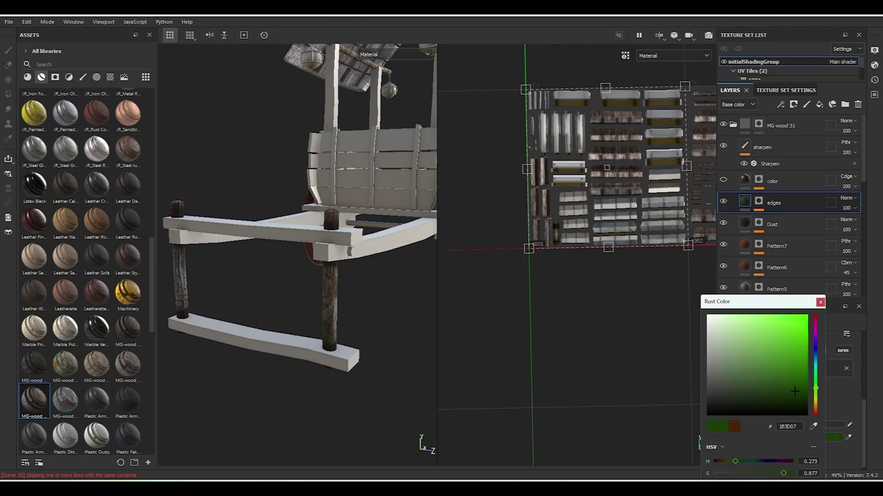
{"action": "scroll", "coordinate": [324, 276], "scroll_direction": "up", "scroll_amount": 5}
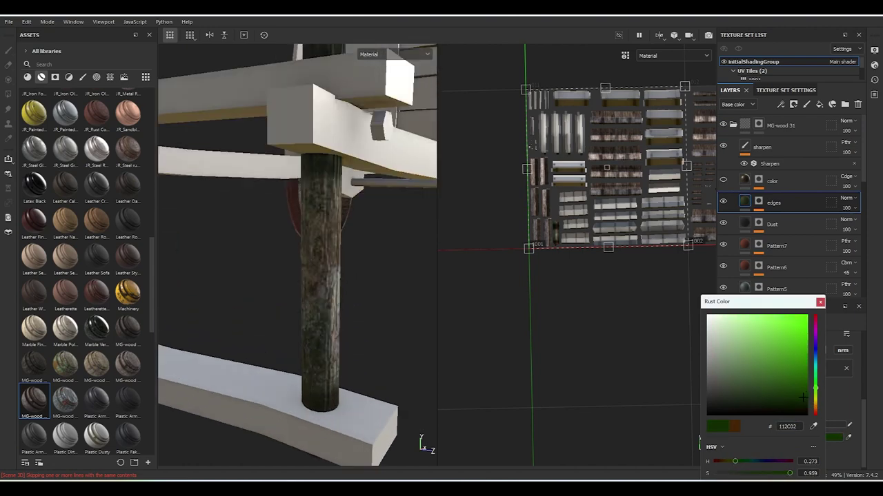
{"action": "key", "text": "Escape"}
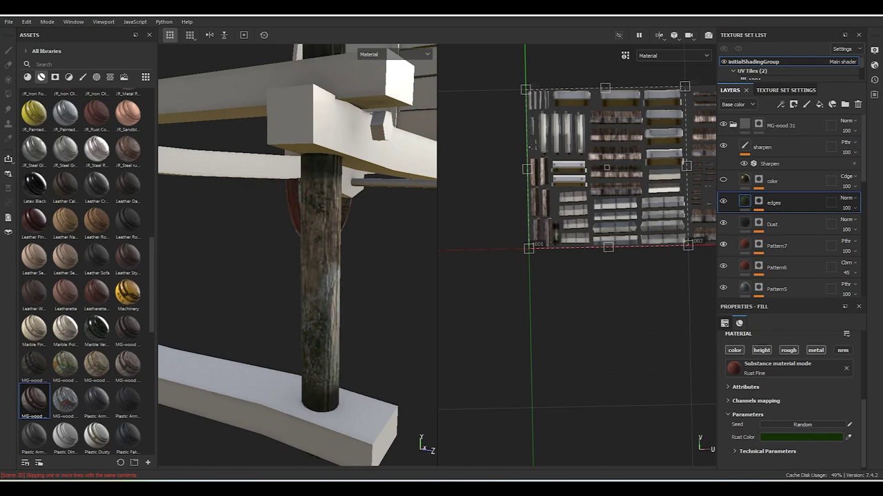
Change the Pattern7 sublayer's Rust Color to a darker green.
{"action": "left_click", "coordinate": [776, 246]}
{"action": "left_click", "coordinate": [802, 437]}
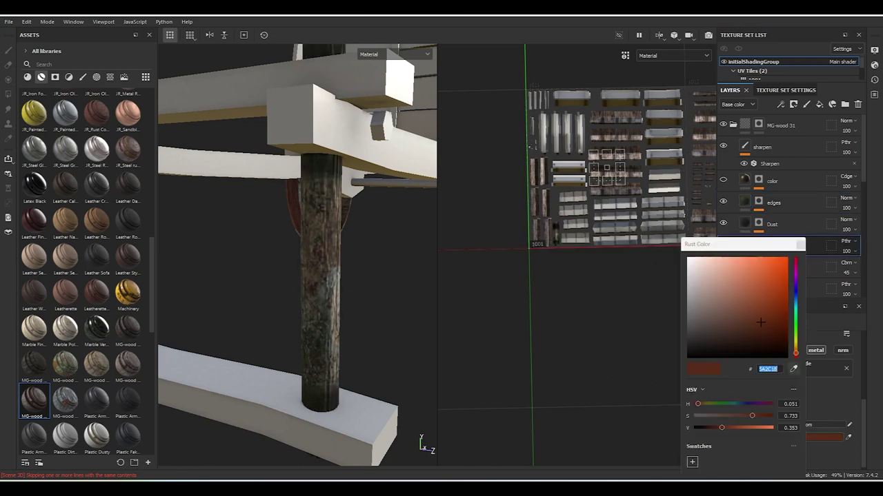
{"action": "left_click", "coordinate": [795, 340]}
{"action": "left_click_drag", "start_coordinate": [795, 340], "coordinate": [795, 322]}
{"action": "left_click", "coordinate": [760, 332]}
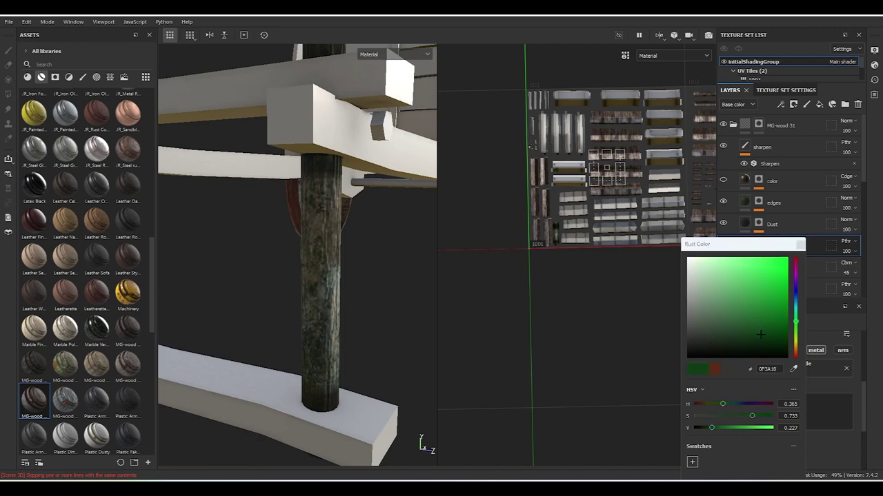
{"action": "key", "text": "Escape"}
Select the Grunge Dirt Thin mask effect and orbit closer to the leg and armrest.
{"action": "left_click", "coordinate": [792, 263]}
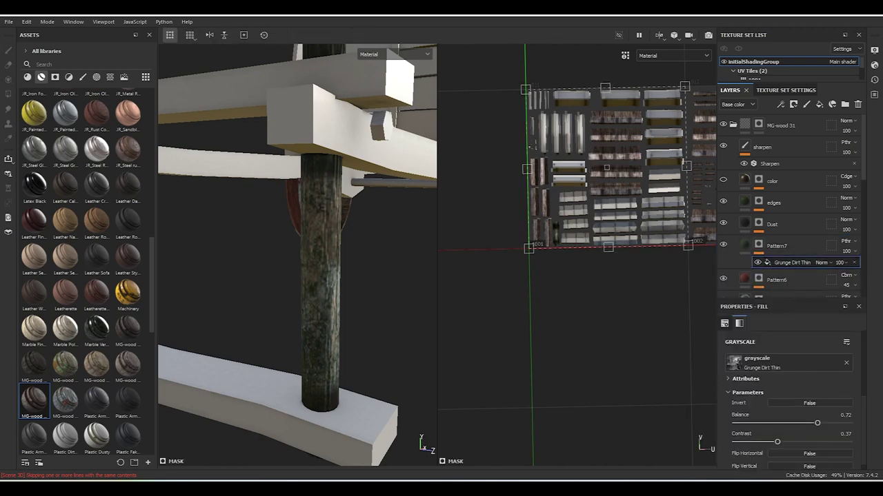
{"action": "scroll", "coordinate": [297, 256], "scroll_direction": "down", "scroll_amount": 3}
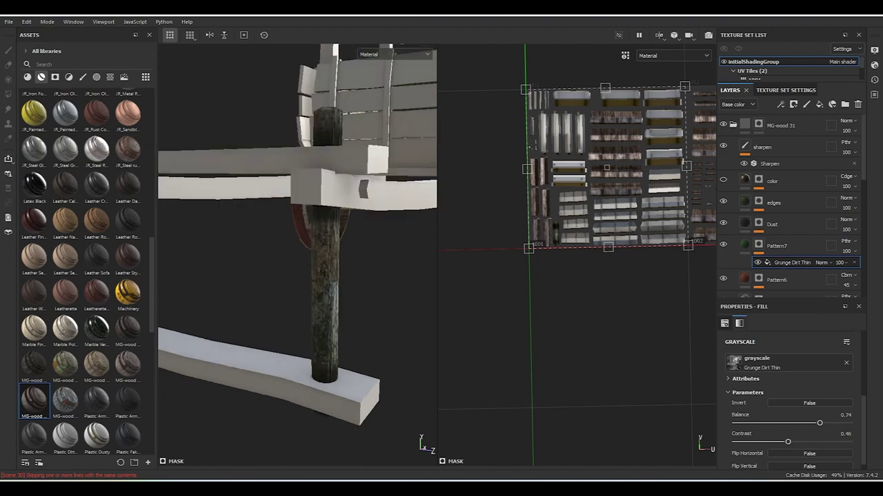
{"action": "scroll", "coordinate": [297, 255], "scroll_direction": "down", "scroll_amount": 3}
{"action": "scroll", "coordinate": [790, 400], "scroll_direction": "up", "scroll_amount": 3}
{"action": "scroll", "coordinate": [790, 400], "scroll_direction": "up", "scroll_amount": 2}
{"action": "left_click_drag", "start_coordinate": [297, 255], "coordinate": [213, 255], "text": "alt"}
{"action": "scroll", "coordinate": [786, 207], "scroll_direction": "down", "scroll_amount": 2}
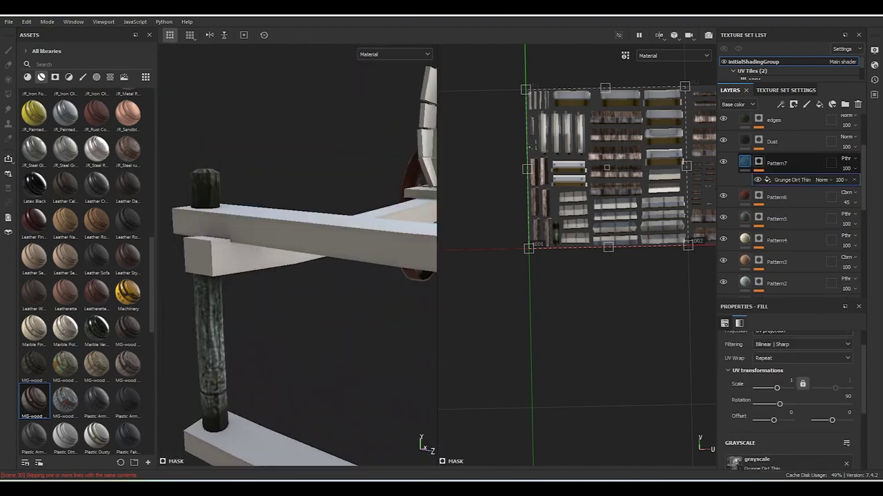
{"action": "scroll", "coordinate": [787, 206], "scroll_direction": "down", "scroll_amount": 2}
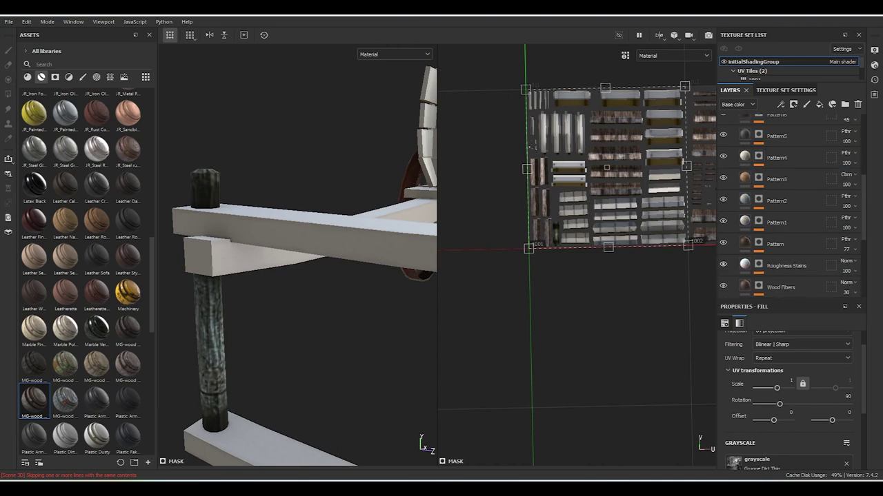
{"action": "scroll", "coordinate": [786, 207], "scroll_direction": "down", "scroll_amount": 2}
Select the Wood Fibers mask's wood_pattern_01 fill (Amount 5.46, Thickness 0.9).
{"action": "left_click", "coordinate": [781, 204]}
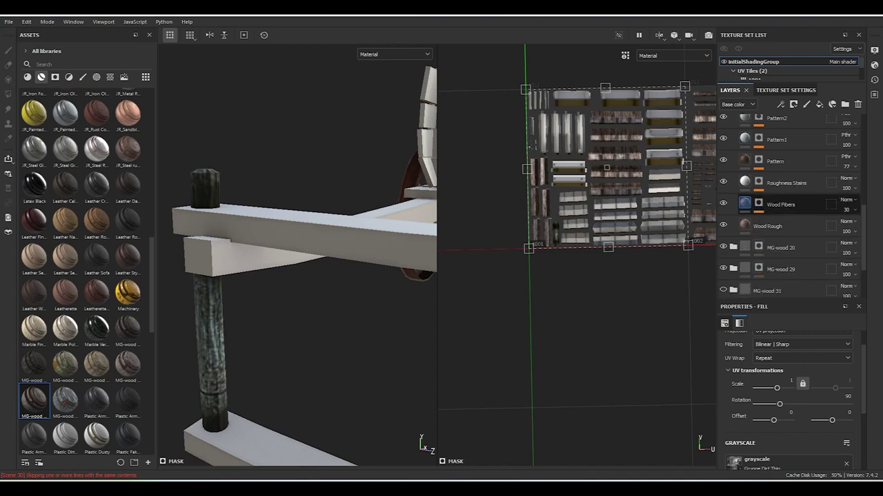
{"action": "left_click", "coordinate": [767, 226]}
{"action": "left_click", "coordinate": [781, 205]}
{"action": "scroll", "coordinate": [788, 393], "scroll_direction": "down", "scroll_amount": 3}
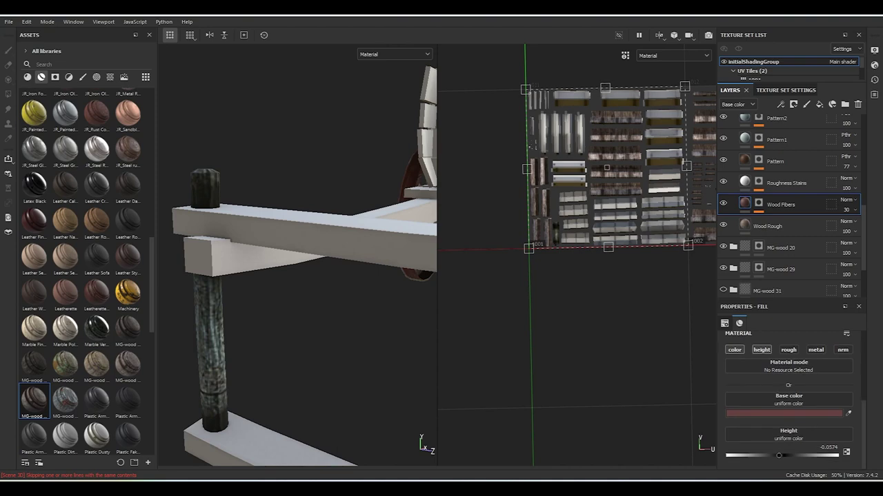
{"action": "left_click", "coordinate": [759, 205]}
{"action": "left_click", "coordinate": [790, 221]}
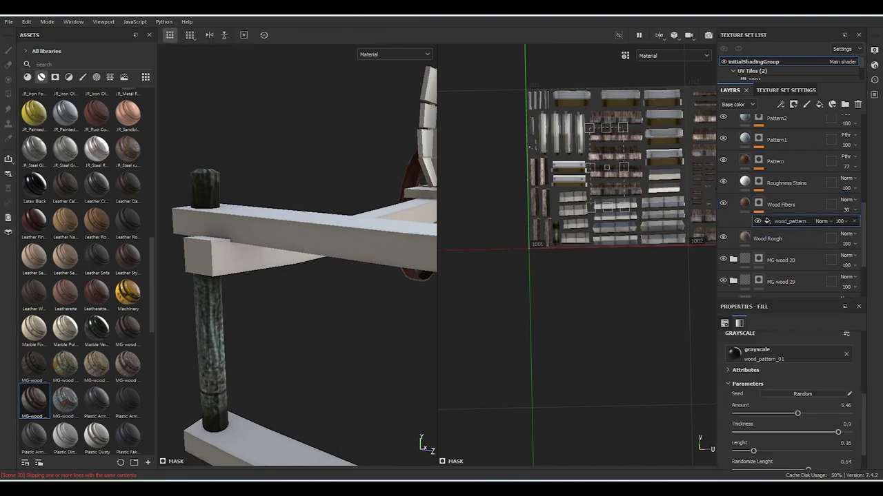
{"action": "scroll", "coordinate": [793, 400], "scroll_direction": "down", "scroll_amount": 2}
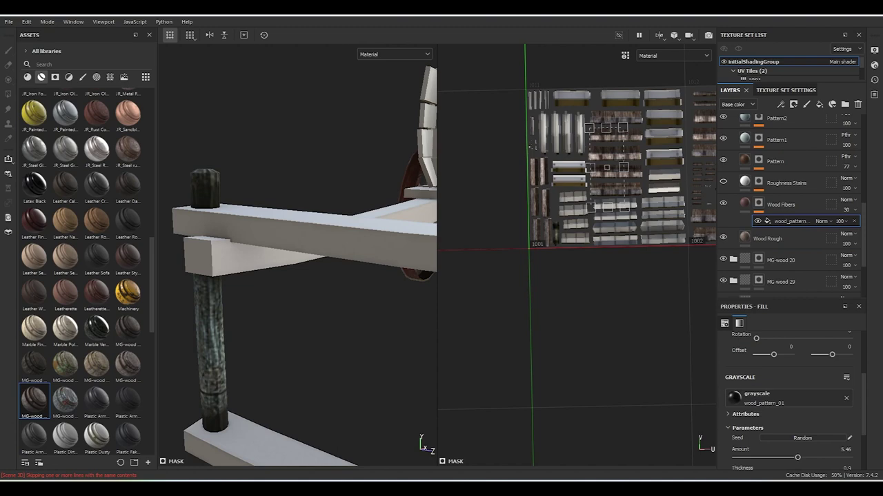
{"action": "scroll", "coordinate": [786, 207], "scroll_direction": "up", "scroll_amount": 2}
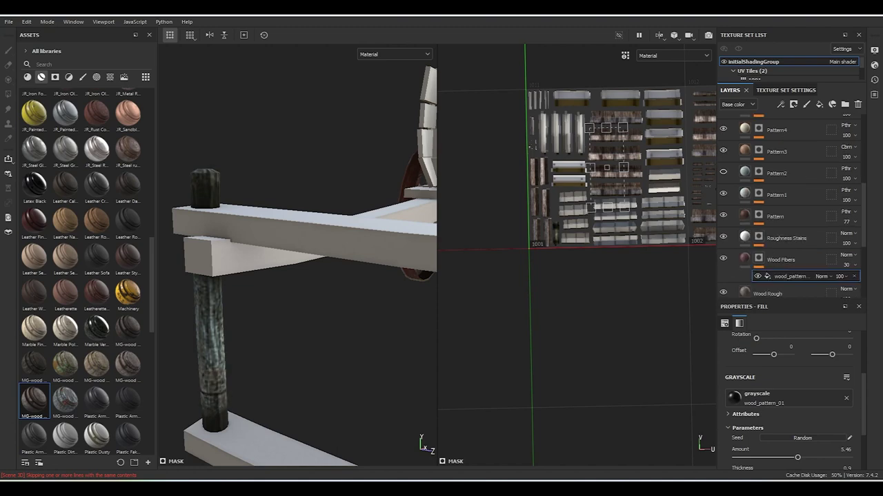
{"action": "scroll", "coordinate": [790, 206], "scroll_direction": "up", "scroll_amount": 2}
{"action": "scroll", "coordinate": [789, 207], "scroll_direction": "up", "scroll_amount": 2}
{"action": "scroll", "coordinate": [790, 207], "scroll_direction": "up", "scroll_amount": 2}
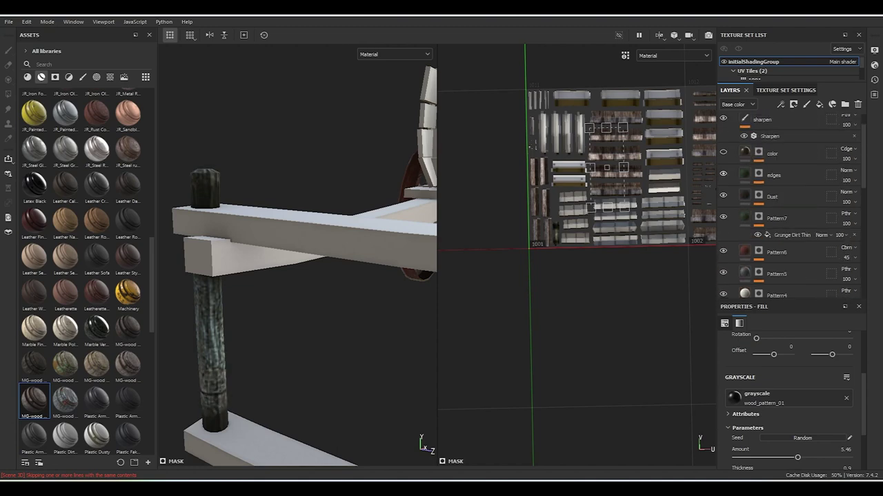
{"action": "scroll", "coordinate": [789, 206], "scroll_direction": "up", "scroll_amount": 2}
Collapse the MG-wood 31 folder and drop another MG-wood 31 material onto the cart.
{"action": "left_click", "coordinate": [733, 125]}
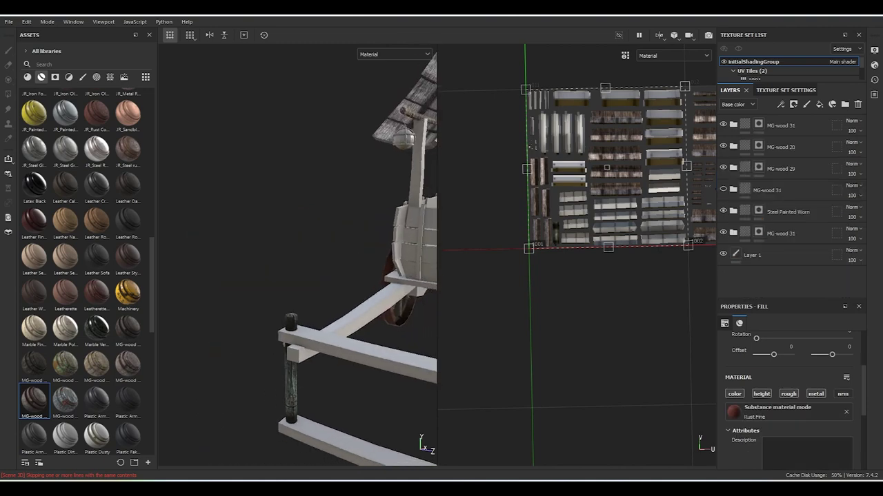
{"action": "left_click_drag", "start_coordinate": [310, 276], "coordinate": [242, 276], "text": "alt"}
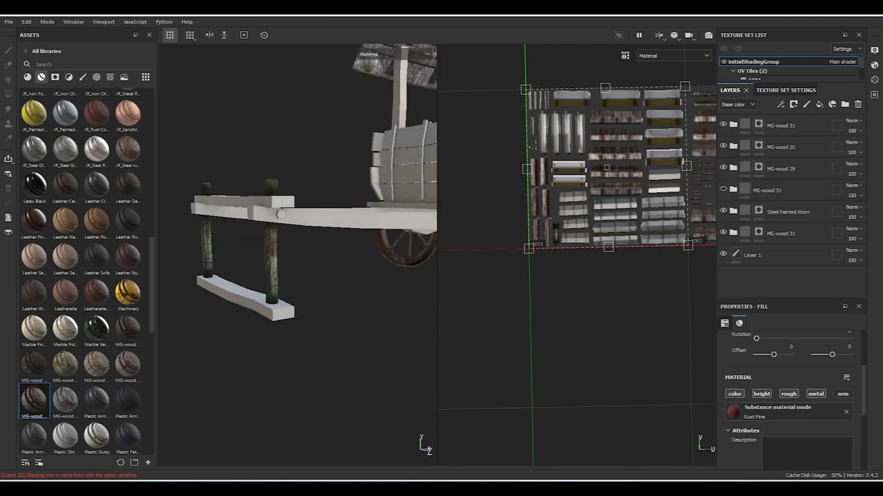
{"action": "left_click_drag", "start_coordinate": [310, 275], "coordinate": [241, 276], "text": "alt"}
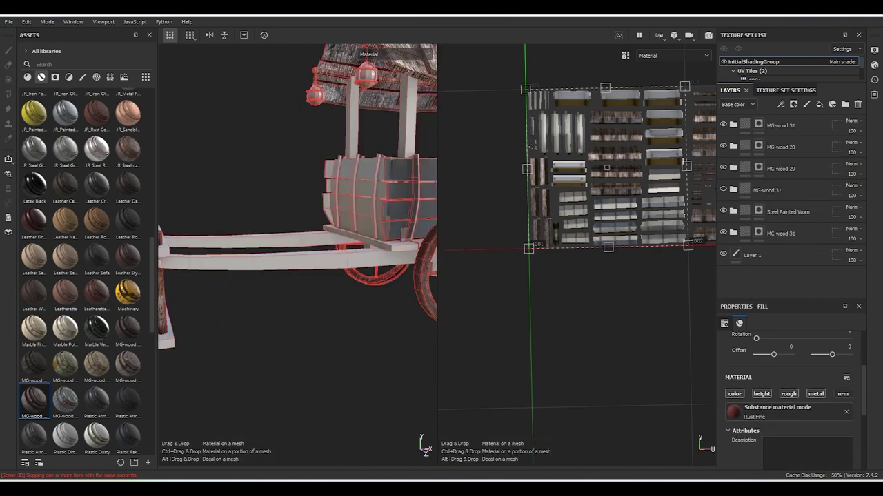
{"action": "left_click_drag", "start_coordinate": [33, 399], "coordinate": [297, 207]}
{"action": "left_click_drag", "start_coordinate": [310, 276], "coordinate": [241, 275], "text": "alt"}
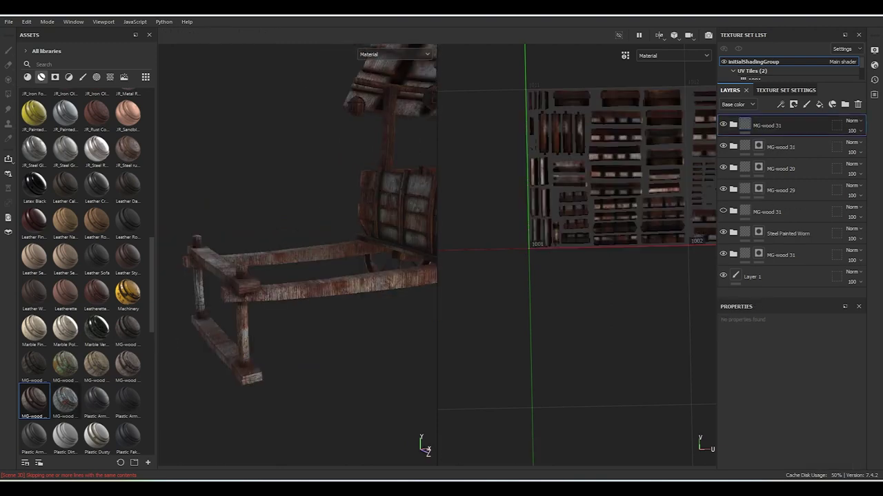
Set the polygon fill to black and remove the new wood from two frame beams.
{"action": "key", "text": "4"}
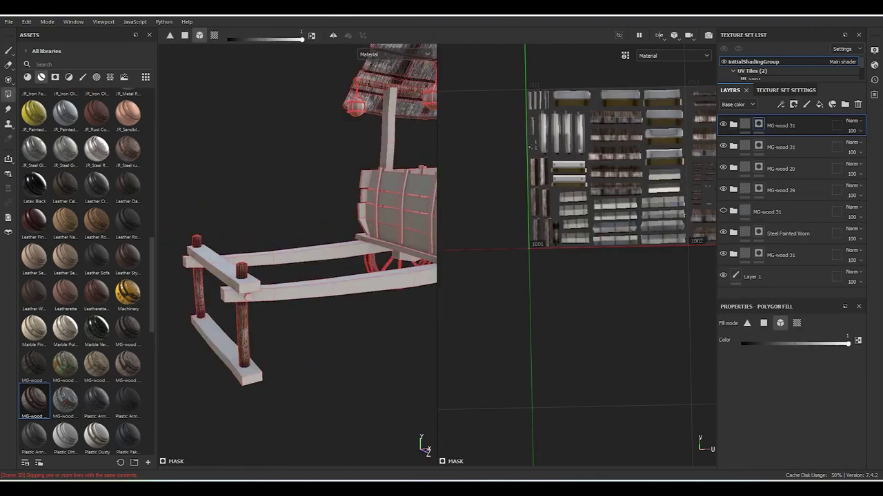
{"action": "mouse_move", "coordinate": [248, 297]}
{"action": "left_mouse_down", "text": "alt"}
{"action": "mouse_move", "coordinate": [214, 346]}
{"action": "mouse_move", "coordinate": [231, 316]}
{"action": "left_mouse_up", "text": "alt"}
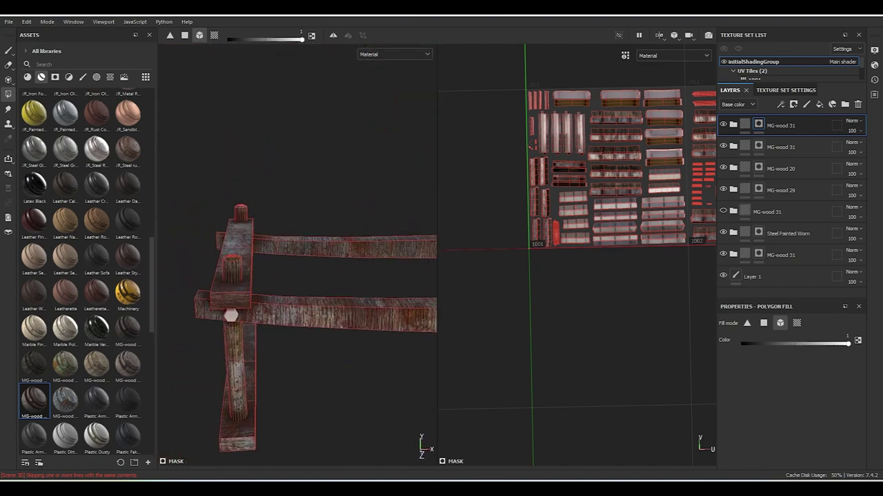
{"action": "key", "text": "x"}
{"action": "left_click", "coordinate": [231, 316]}
{"action": "left_click", "coordinate": [310, 246]}
{"action": "mouse_move", "coordinate": [310, 247]}
{"action": "left_mouse_down", "text": "alt"}
{"action": "mouse_move", "coordinate": [355, 291]}
{"action": "mouse_move", "coordinate": [296, 262]}
{"action": "left_mouse_up", "text": "alt"}
Turn the view toward the shafts and drop MG-wood 31 onto the cart as a new layer.
{"action": "mouse_move", "coordinate": [296, 262]}
{"action": "right_mouse_down", "text": "alt"}
{"action": "mouse_move", "coordinate": [345, 207]}
{"action": "mouse_move", "coordinate": [304, 248]}
{"action": "right_mouse_up", "text": "alt"}
{"action": "left_click_drag", "start_coordinate": [303, 248], "coordinate": [359, 262], "text": "alt"}
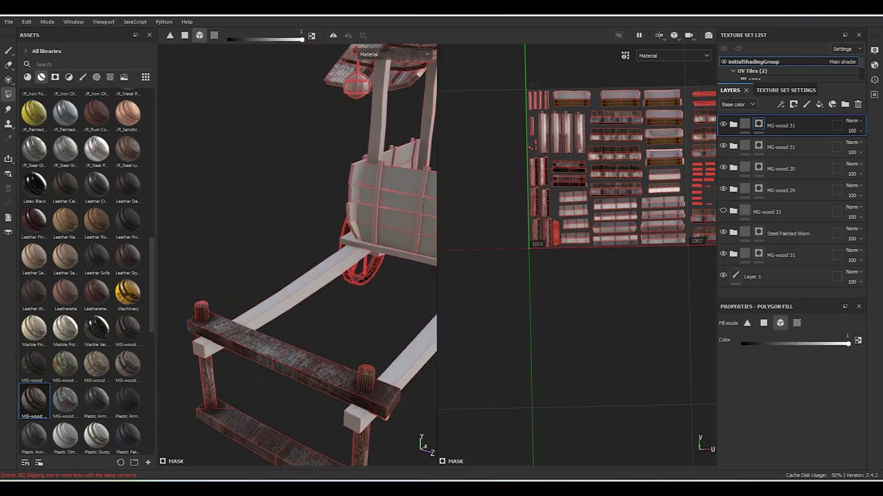
{"action": "right_click_drag", "start_coordinate": [358, 262], "coordinate": [379, 242], "text": "alt"}
{"action": "mouse_move", "coordinate": [379, 242]}
{"action": "left_mouse_down", "text": "alt"}
{"action": "mouse_move", "coordinate": [304, 255]}
{"action": "mouse_move", "coordinate": [289, 248]}
{"action": "mouse_move", "coordinate": [297, 262]}
{"action": "mouse_move", "coordinate": [275, 255]}
{"action": "mouse_move", "coordinate": [262, 269]}
{"action": "left_mouse_up", "text": "alt"}
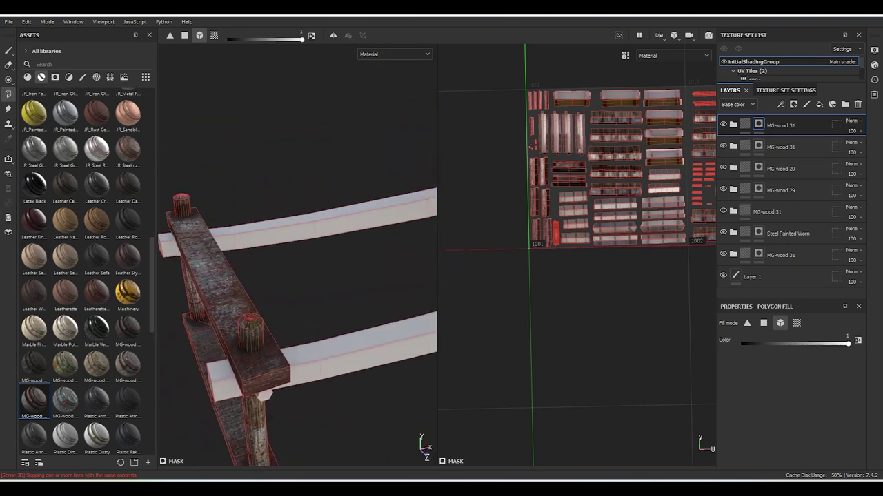
{"action": "left_click_drag", "start_coordinate": [33, 399], "coordinate": [296, 276]}
{"action": "left_click_drag", "start_coordinate": [297, 276], "coordinate": [275, 262], "text": "alt"}
{"action": "scroll", "coordinate": [276, 262], "scroll_direction": "up", "scroll_amount": 3}
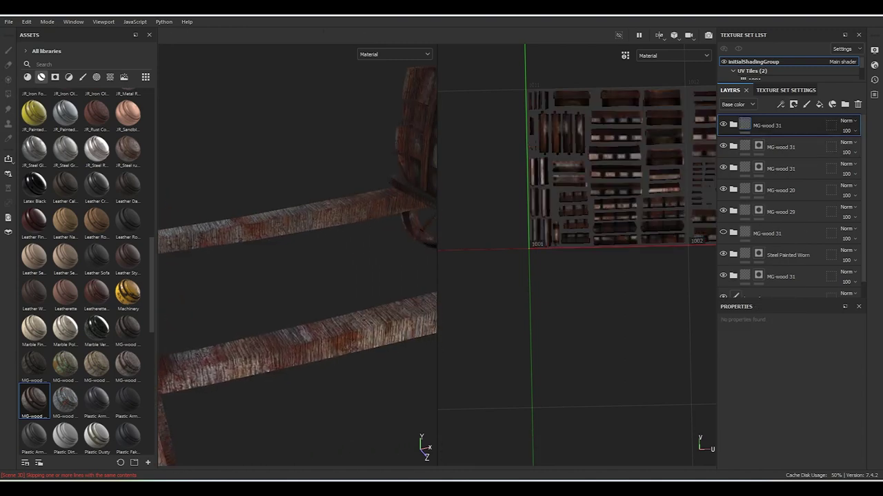
Give the top wood layer a black mask and polygon-fill the upper and lower shaft beams.
{"action": "left_click", "coordinate": [794, 104]}
{"action": "left_click", "coordinate": [813, 128]}
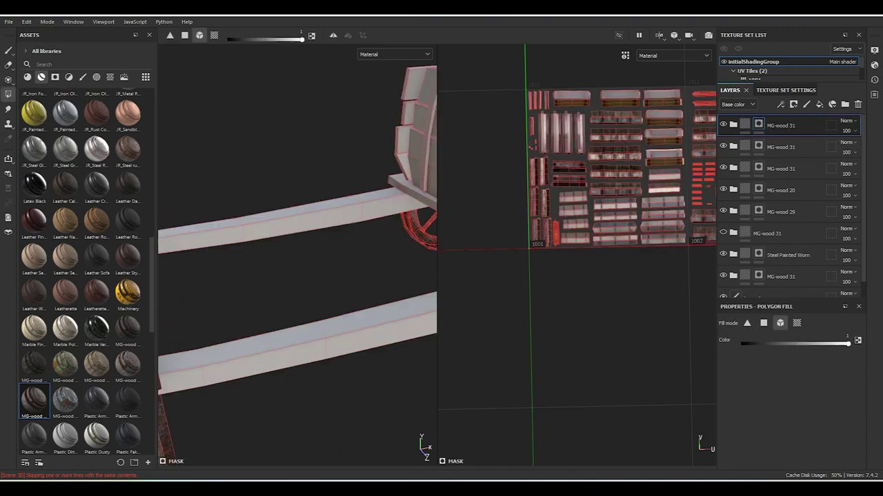
{"action": "left_click", "coordinate": [297, 221]}
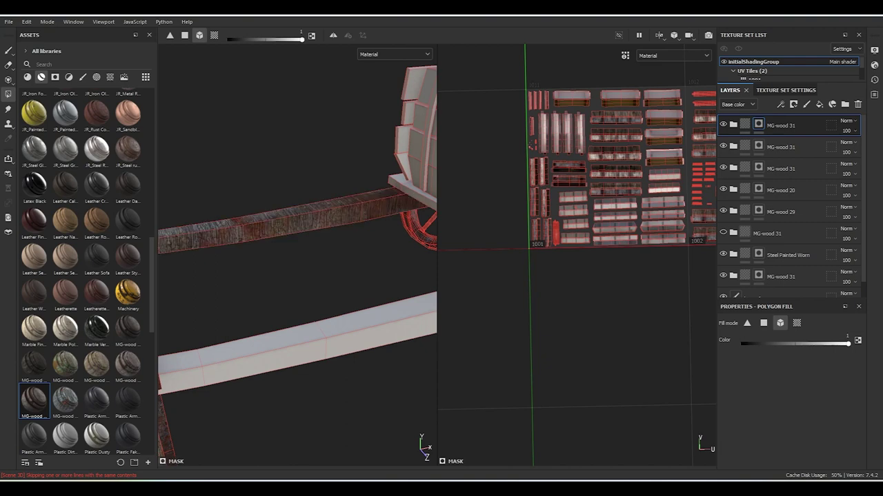
{"action": "left_click", "coordinate": [297, 341]}
{"action": "left_click_drag", "start_coordinate": [296, 276], "coordinate": [325, 269], "text": "alt"}
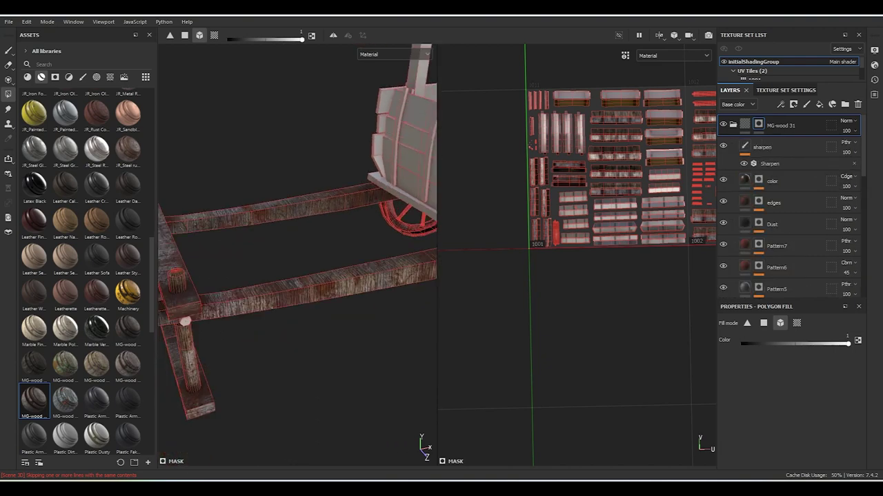
{"action": "scroll", "coordinate": [787, 207], "scroll_direction": "down", "scroll_amount": 3}
{"action": "scroll", "coordinate": [787, 207], "scroll_direction": "down", "scroll_amount": 2}
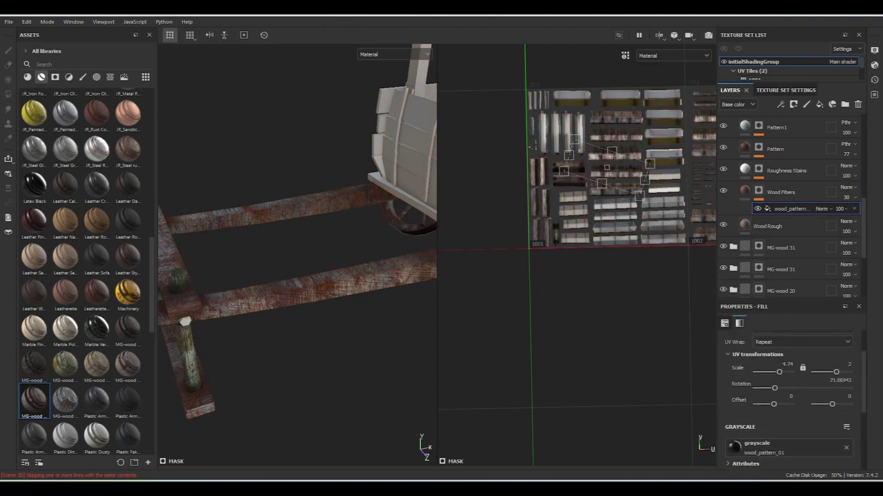
Rotate the wood_pattern grain so it runs along the two beams.
{"action": "left_click_drag", "start_coordinate": [297, 242], "coordinate": [331, 228], "text": "alt"}
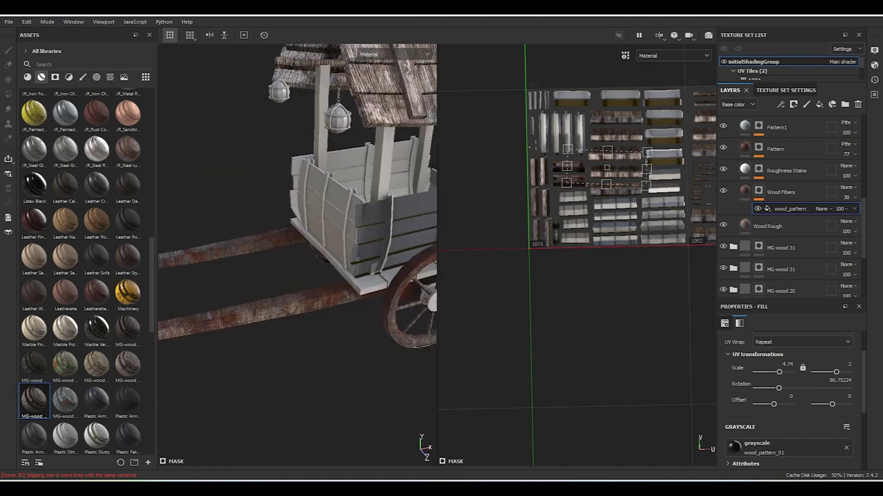
{"action": "left_click_drag", "start_coordinate": [297, 207], "coordinate": [324, 221], "text": "alt"}
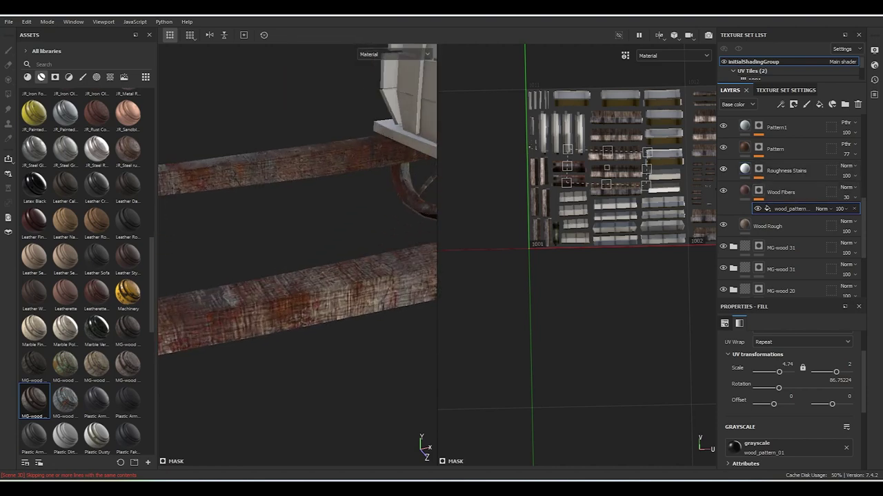
{"action": "scroll", "coordinate": [790, 207], "scroll_direction": "up", "scroll_amount": 1}
{"action": "scroll", "coordinate": [789, 206], "scroll_direction": "up", "scroll_amount": 1}
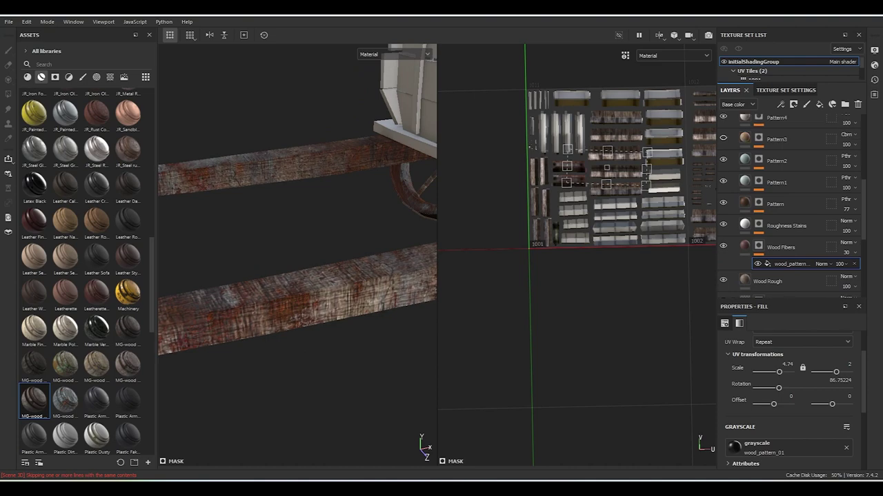
{"action": "scroll", "coordinate": [789, 200], "scroll_direction": "up", "scroll_amount": 1}
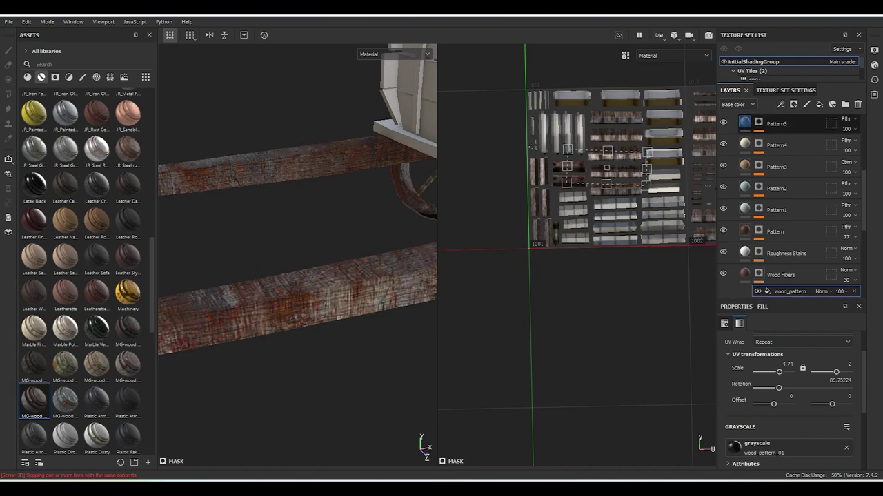
Paste a Directional Noise 3 fill onto Pattern5 and rotate it to about 178 degrees.
{"action": "left_click", "coordinate": [744, 122]}
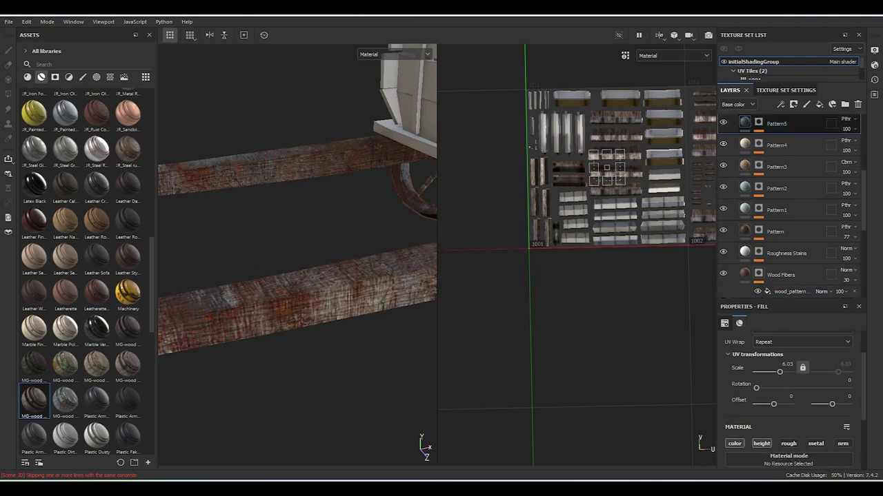
{"action": "key", "text": "ctrl+v"}
{"action": "scroll", "coordinate": [793, 400], "scroll_direction": "down", "scroll_amount": 2}
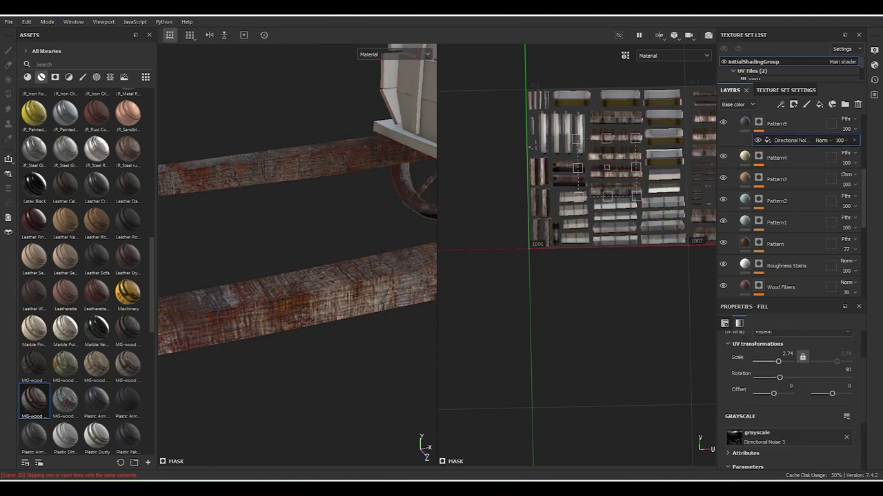
{"action": "scroll", "coordinate": [793, 400], "scroll_direction": "down", "scroll_amount": 2}
{"action": "scroll", "coordinate": [793, 400], "scroll_direction": "up", "scroll_amount": 3}
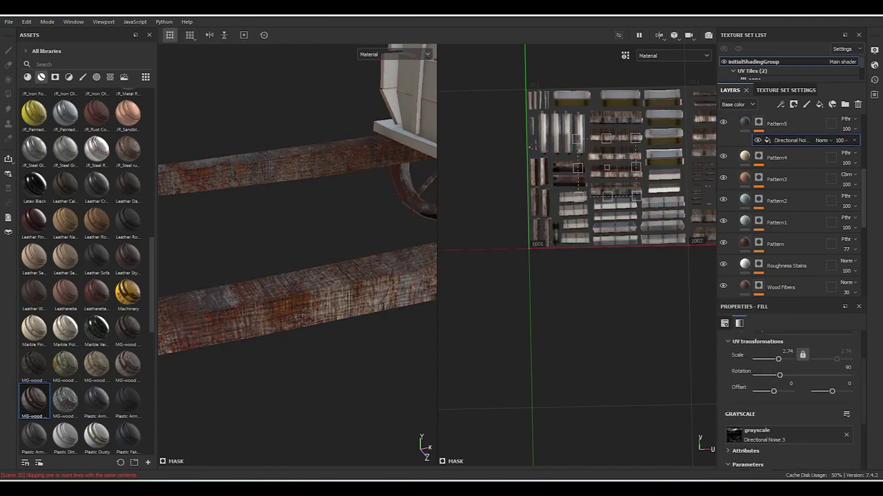
{"action": "left_click_drag", "start_coordinate": [776, 390], "coordinate": [802, 390]}
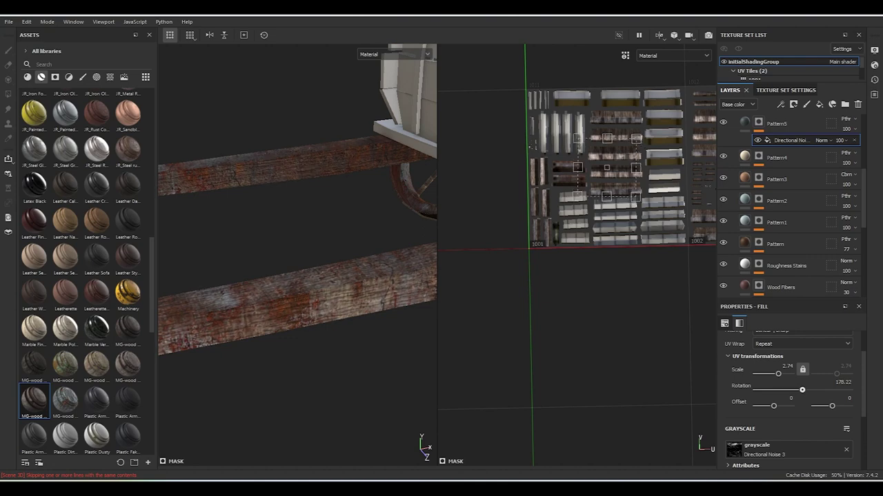
{"action": "mouse_move", "coordinate": [290, 262]}
{"action": "left_mouse_down", "text": "alt"}
{"action": "mouse_move", "coordinate": [199, 251]}
{"action": "mouse_move", "coordinate": [207, 248]}
{"action": "left_mouse_up", "text": "alt"}
{"action": "left_click", "coordinate": [777, 123]}
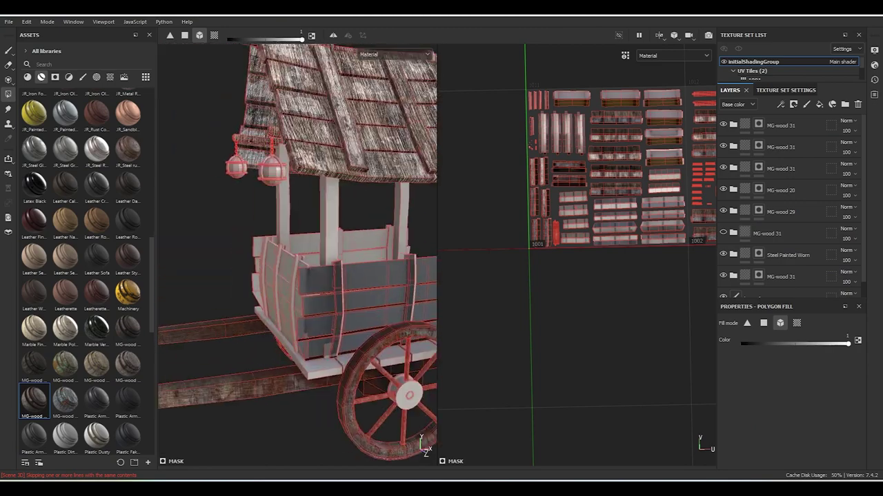
Drop the MG-wood 30 and MG-wood 20 materials onto the cart.
{"action": "left_click_drag", "start_coordinate": [297, 256], "coordinate": [269, 255], "text": "alt"}
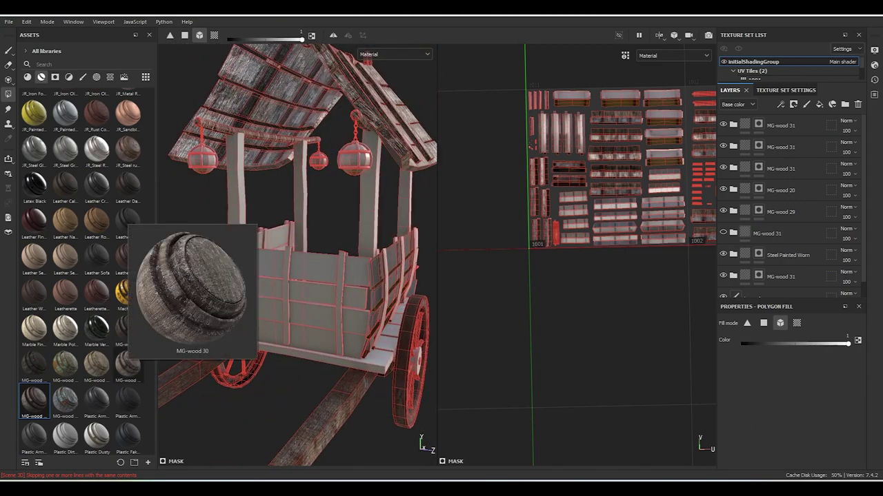
{"action": "left_click_drag", "start_coordinate": [128, 363], "coordinate": [331, 255]}
{"action": "left_click_drag", "start_coordinate": [128, 328], "coordinate": [297, 276]}
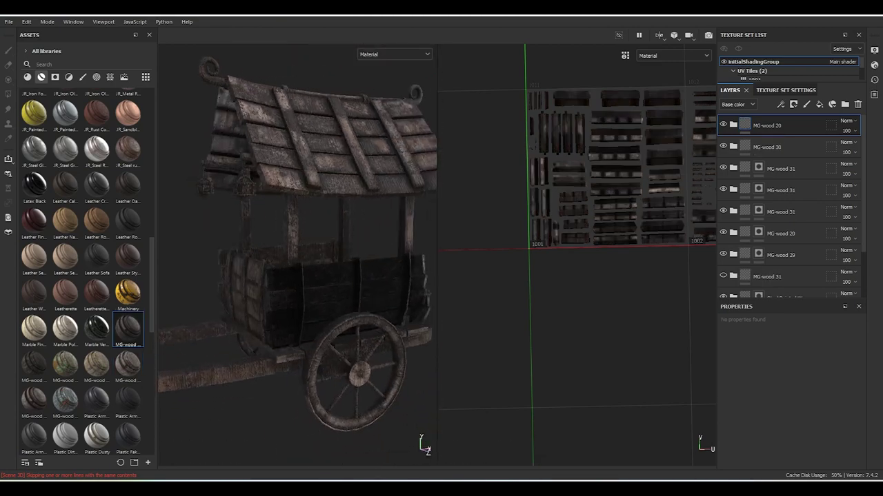
Add MG-wood 31 as the new top layer and give it a white mask.
{"action": "mouse_move", "coordinate": [34, 399]}
{"action": "left_mouse_down"}
{"action": "mouse_move", "coordinate": [297, 276]}
{"action": "mouse_move", "coordinate": [249, 262]}
{"action": "mouse_move", "coordinate": [289, 248]}
{"action": "mouse_move", "coordinate": [276, 304]}
{"action": "left_mouse_up"}
{"action": "scroll", "coordinate": [289, 248], "scroll_direction": "up", "scroll_amount": 3}
{"action": "left_click", "coordinate": [794, 104]}
{"action": "left_click", "coordinate": [812, 117]}
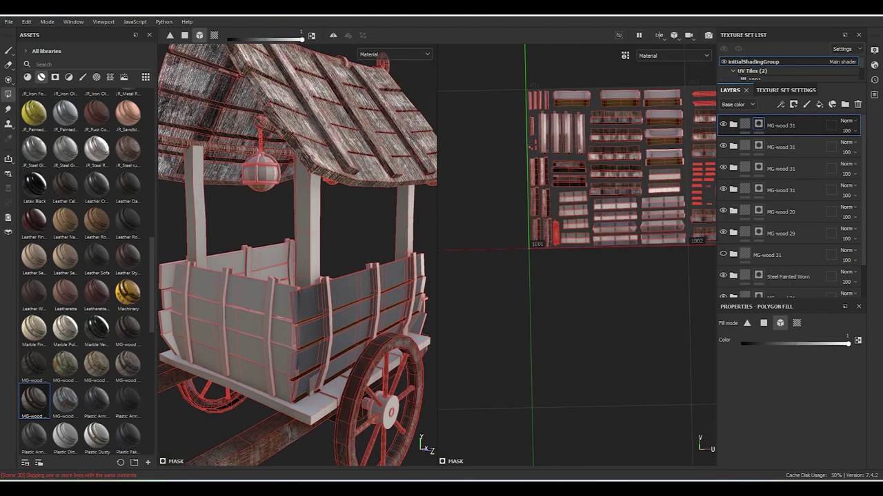
{"action": "mouse_move", "coordinate": [276, 303]}
{"action": "left_mouse_down", "text": "alt"}
{"action": "mouse_move", "coordinate": [220, 324]}
{"action": "mouse_move", "coordinate": [310, 241]}
{"action": "mouse_move", "coordinate": [273, 249]}
{"action": "mouse_move", "coordinate": [414, 160]}
{"action": "mouse_move", "coordinate": [297, 212]}
{"action": "mouse_move", "coordinate": [467, 194]}
{"action": "left_mouse_up", "text": "alt"}
{"action": "key", "text": "1"}
{"action": "scroll", "coordinate": [297, 213], "scroll_direction": "down", "scroll_amount": 5}
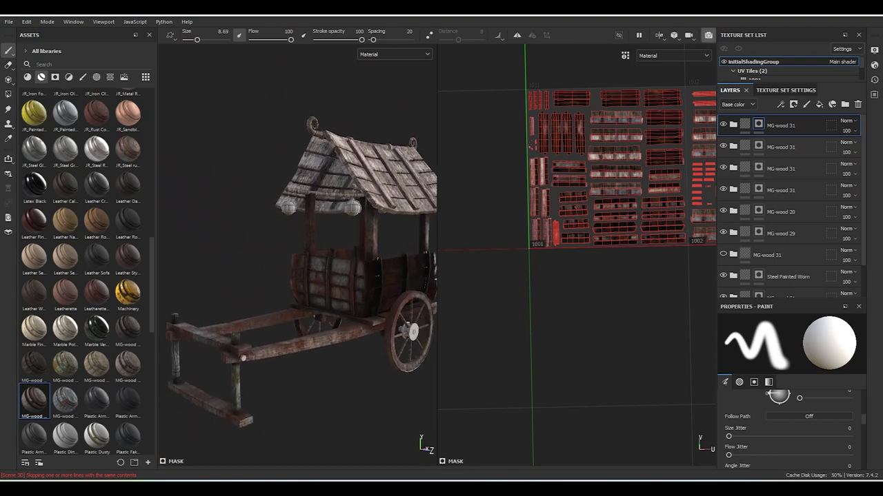
{"action": "key", "text": "F10"}
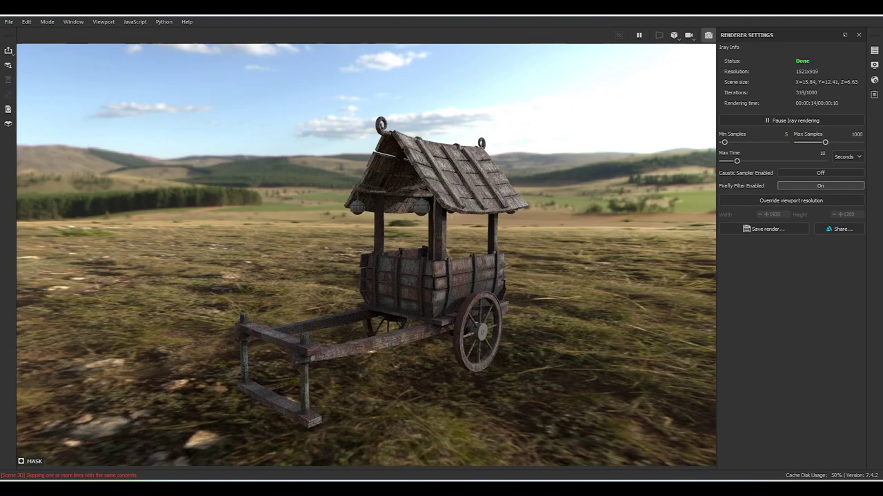
{"action": "key", "text": "F10"}
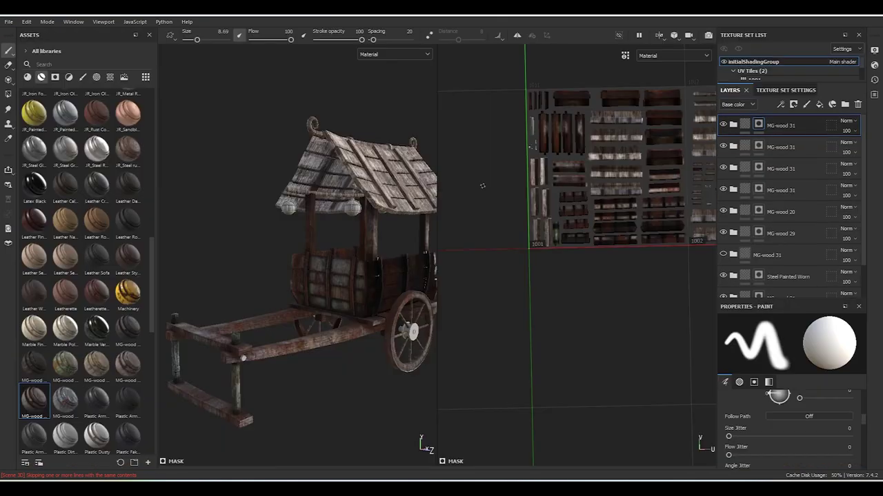
{"action": "mouse_move", "coordinate": [394, 278]}
{"action": "left_mouse_down", "text": "alt"}
{"action": "mouse_move", "coordinate": [336, 237]}
{"action": "mouse_move", "coordinate": [434, 261]}
{"action": "left_mouse_up", "text": "alt"}
Expand the top wood folder and inspect the edges layer's Grunge Map 008 mask fill.
{"action": "left_click", "coordinate": [733, 125]}
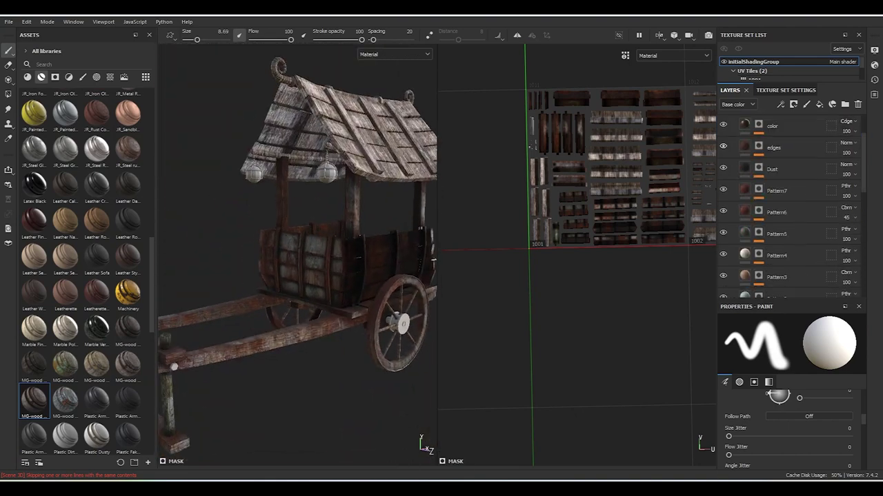
{"action": "left_click", "coordinate": [744, 146]}
{"action": "scroll", "coordinate": [793, 400], "scroll_direction": "down", "scroll_amount": 2}
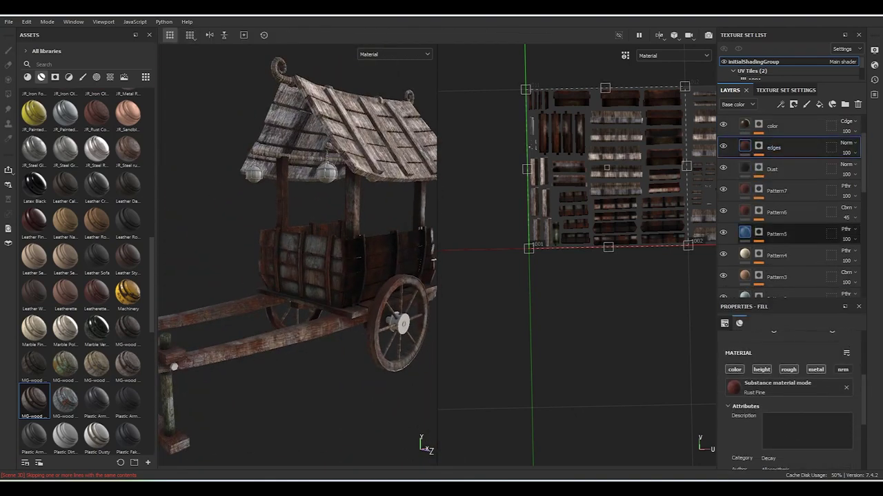
{"action": "left_click", "coordinate": [759, 146]}
{"action": "left_click", "coordinate": [791, 176]}
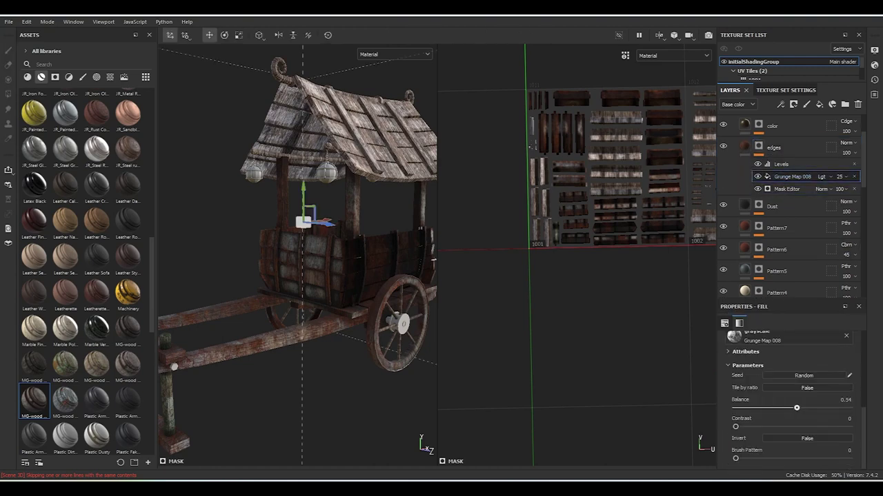
Change the edges layer's rust colour to dark brown 462A0F.
{"action": "left_click", "coordinate": [773, 147]}
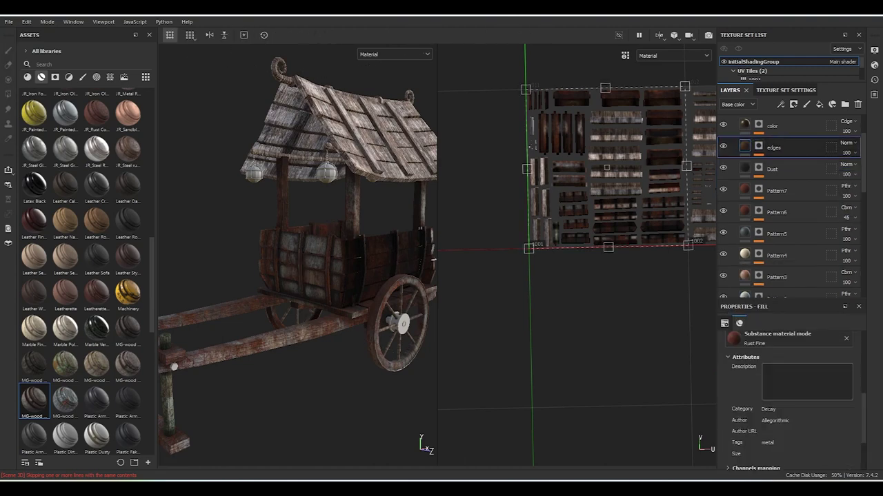
{"action": "scroll", "coordinate": [793, 400], "scroll_direction": "down", "scroll_amount": 1}
{"action": "left_click", "coordinate": [828, 433]}
{"action": "mouse_move", "coordinate": [746, 333]}
{"action": "left_mouse_down"}
{"action": "mouse_move", "coordinate": [733, 288]}
{"action": "mouse_move", "coordinate": [732, 311]}
{"action": "mouse_move", "coordinate": [699, 288]}
{"action": "mouse_move", "coordinate": [758, 328]}
{"action": "left_mouse_up"}
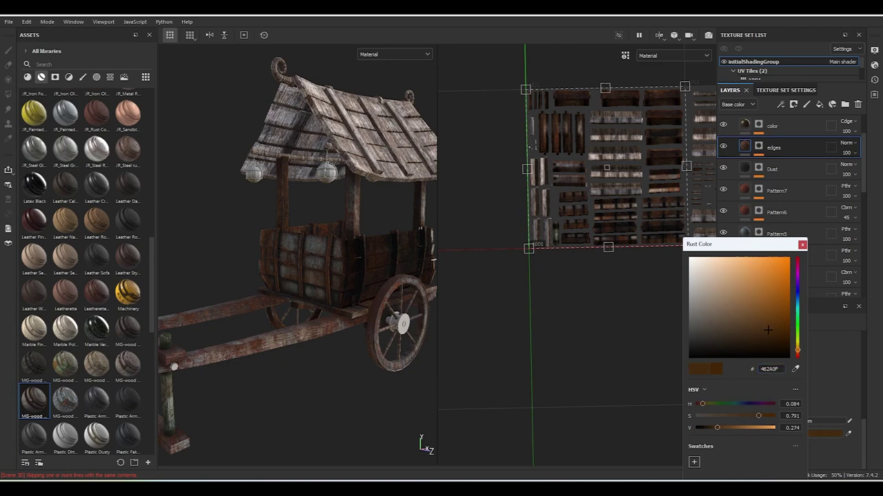
{"action": "left_click", "coordinate": [802, 244]}
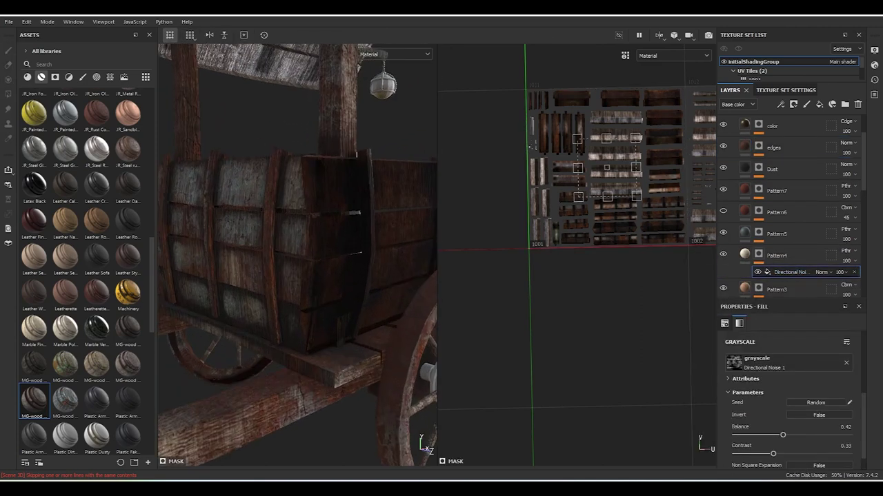
{"action": "left_click", "coordinate": [787, 255]}
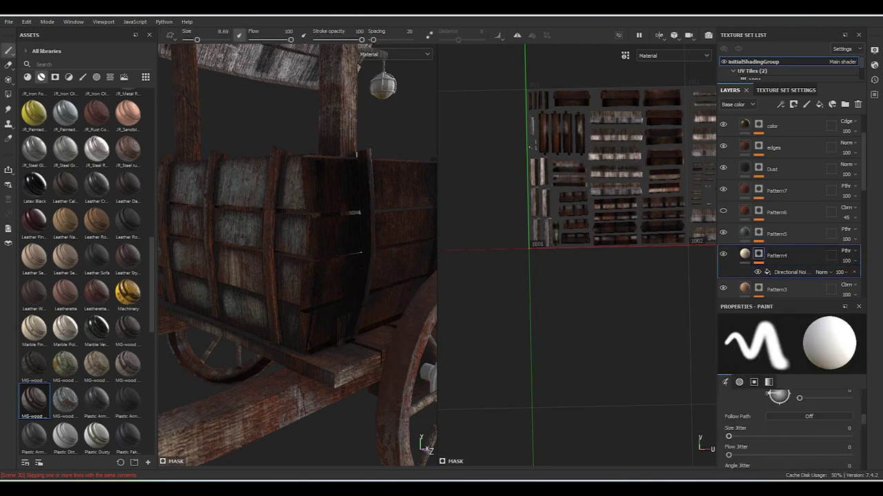
Give Pattern4 a lighter peach base colour.
{"action": "left_click", "coordinate": [824, 422]}
{"action": "type", "text": "FFE3BA"}
{"action": "key", "text": "Return"}
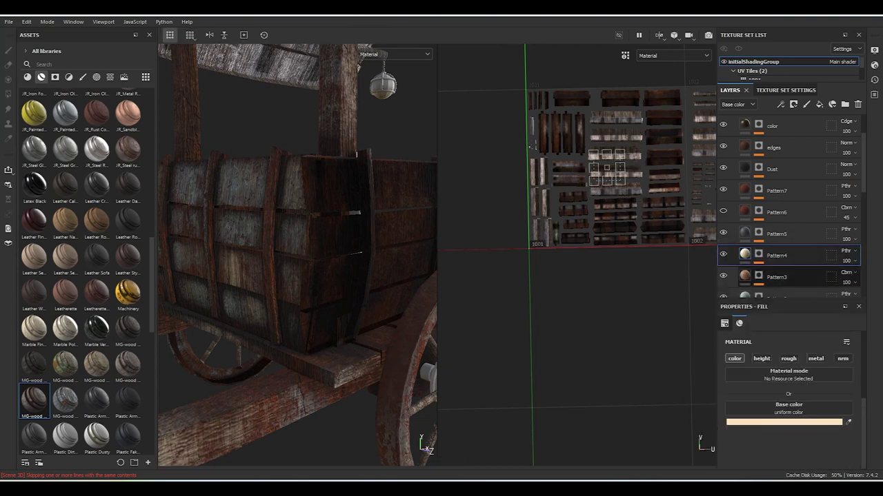
Add an inverted Clouds 2 noise fill to Pattern2 and lower its opacity to 37.
{"action": "scroll", "coordinate": [792, 207], "scroll_direction": "down", "scroll_amount": 1}
{"action": "scroll", "coordinate": [792, 207], "scroll_direction": "down", "scroll_amount": 2}
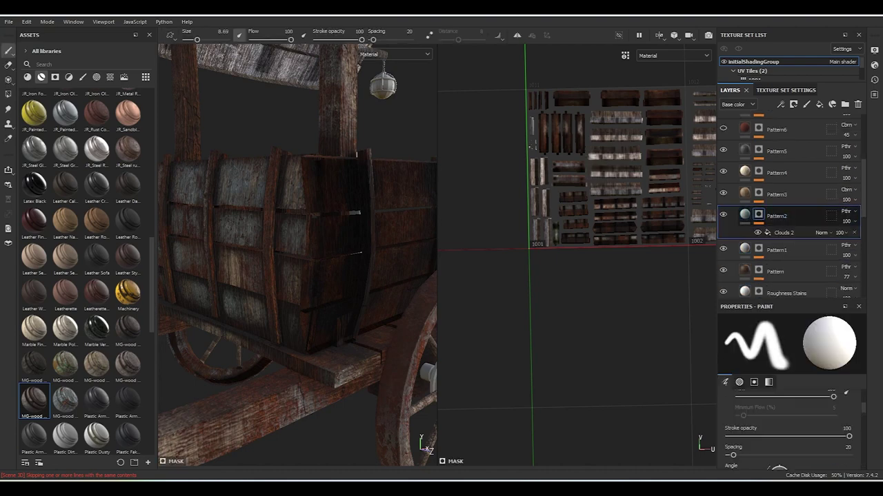
{"action": "left_click", "coordinate": [777, 216]}
{"action": "key", "text": "ctrl+v"}
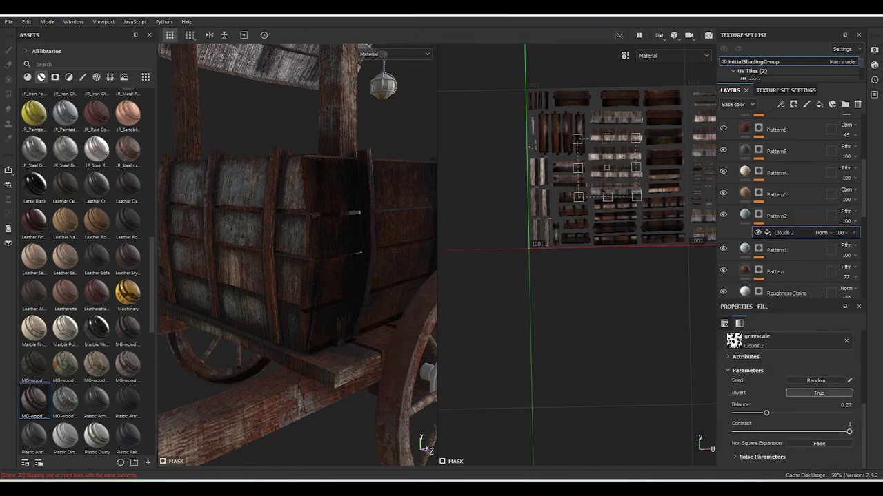
{"action": "left_click", "coordinate": [762, 456]}
{"action": "scroll", "coordinate": [793, 400], "scroll_direction": "down", "scroll_amount": 1}
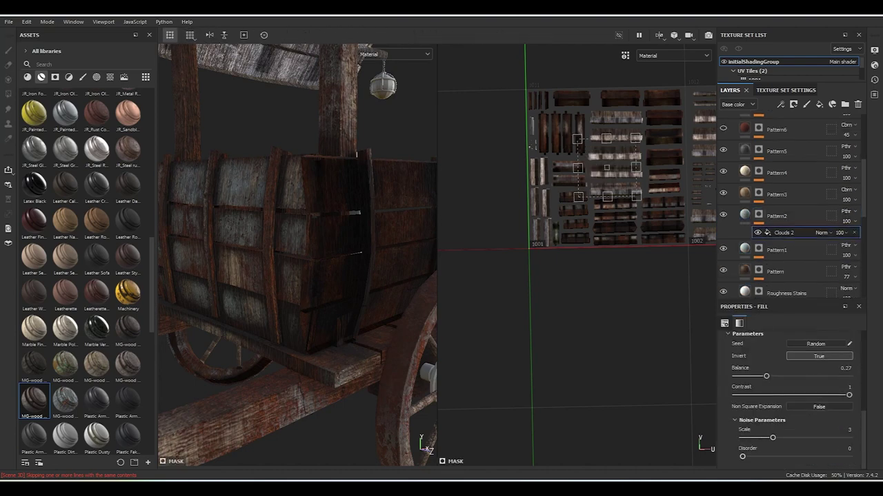
{"action": "scroll", "coordinate": [793, 400], "scroll_direction": "up", "scroll_amount": 1}
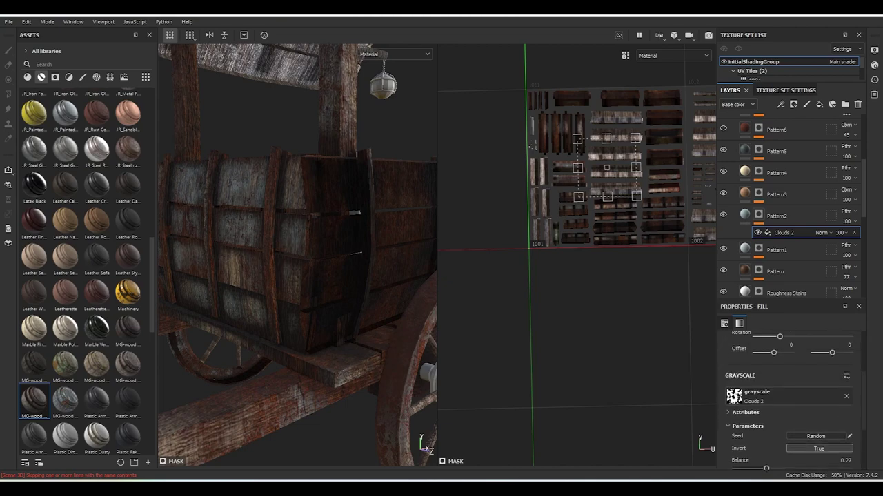
{"action": "left_click", "coordinate": [776, 271]}
{"action": "left_click_drag", "start_coordinate": [839, 233], "coordinate": [814, 233]}
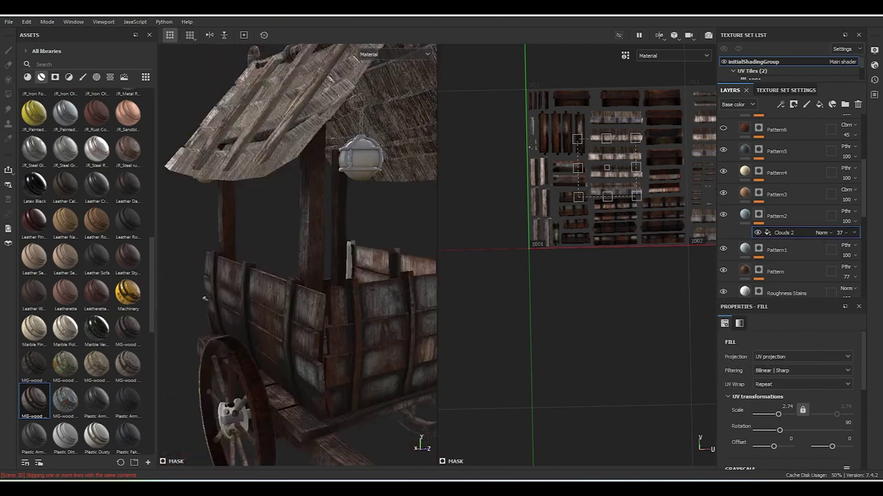
{"action": "mouse_move", "coordinate": [297, 255]}
{"action": "left_mouse_down", "text": "alt"}
{"action": "mouse_move", "coordinate": [291, 322]}
{"action": "mouse_move", "coordinate": [328, 312]}
{"action": "left_mouse_up", "text": "alt"}
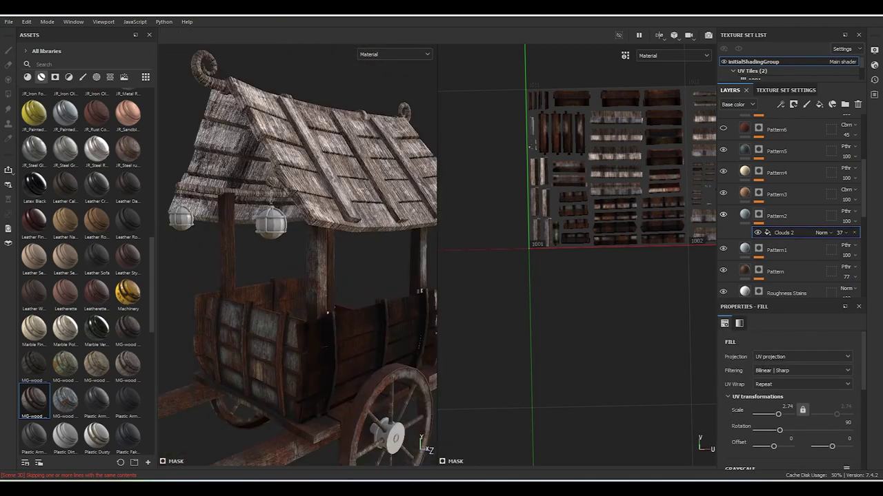
{"action": "scroll", "coordinate": [789, 207], "scroll_direction": "up", "scroll_amount": 2}
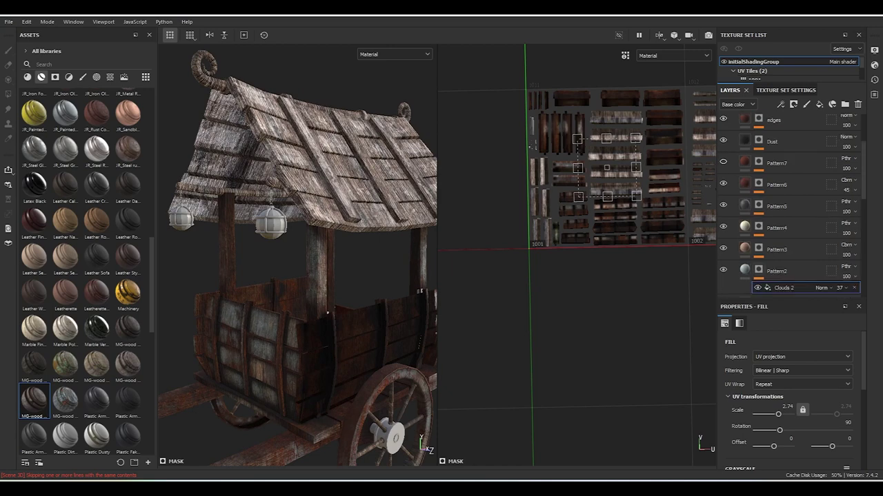
{"action": "scroll", "coordinate": [790, 207], "scroll_direction": "up", "scroll_amount": 2}
Set the edges mask to Balance 0.59 and Contrast 0.18, then drop MG-wood 31 onto the cart.
{"action": "left_click", "coordinate": [786, 216]}
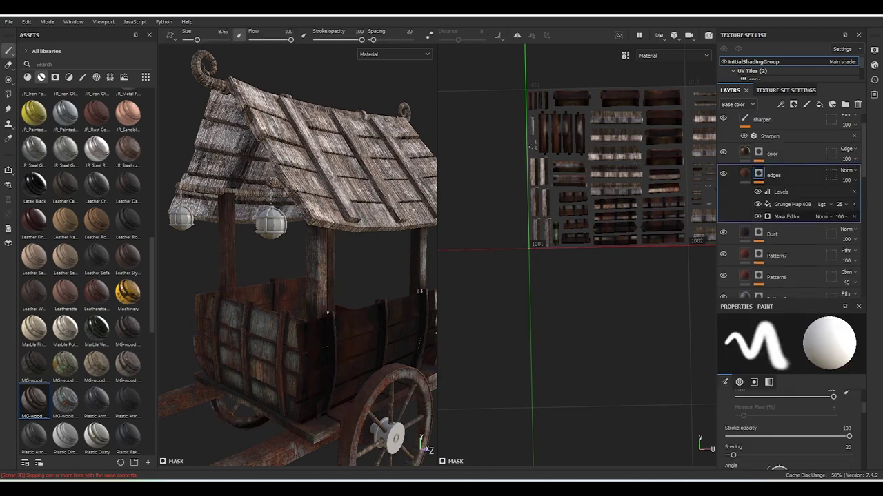
{"action": "left_click_drag", "start_coordinate": [800, 375], "coordinate": [807, 374]}
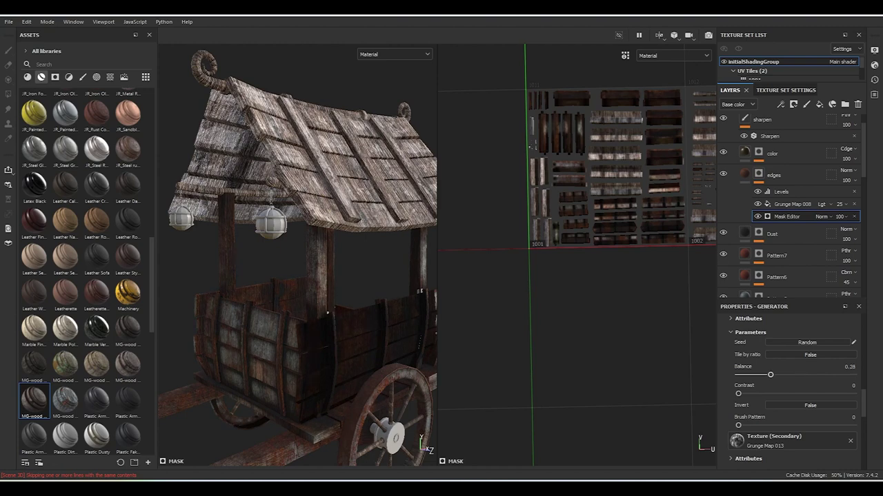
{"action": "scroll", "coordinate": [793, 386], "scroll_direction": "down", "scroll_amount": 1}
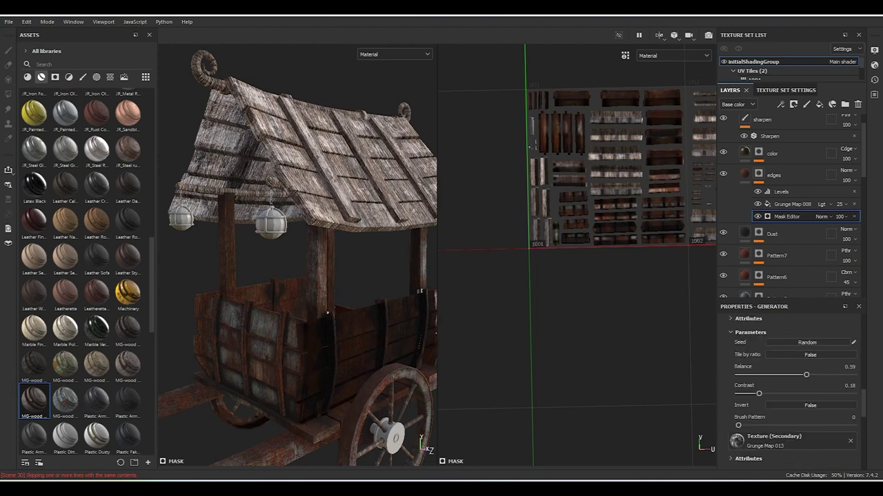
{"action": "scroll", "coordinate": [793, 386], "scroll_direction": "down", "scroll_amount": 2}
{"action": "scroll", "coordinate": [793, 386], "scroll_direction": "down", "scroll_amount": 2}
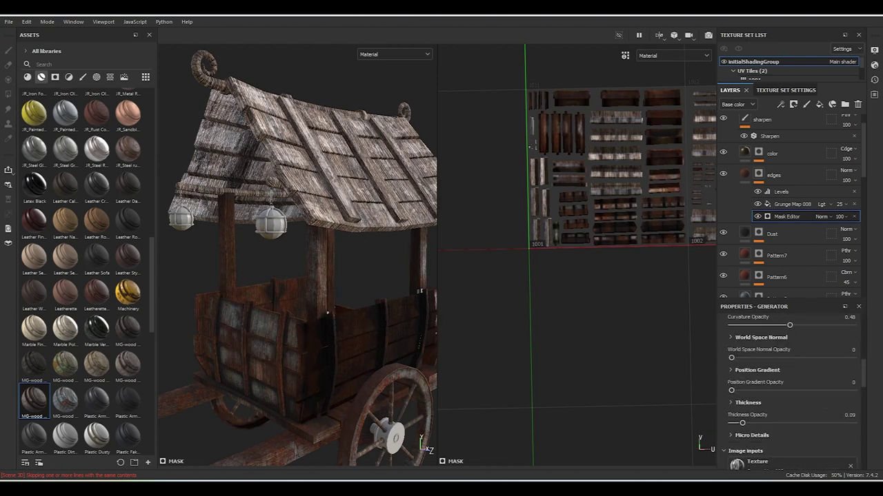
{"action": "scroll", "coordinate": [793, 386], "scroll_direction": "up", "scroll_amount": 1}
{"action": "scroll", "coordinate": [793, 386], "scroll_direction": "up", "scroll_amount": 2}
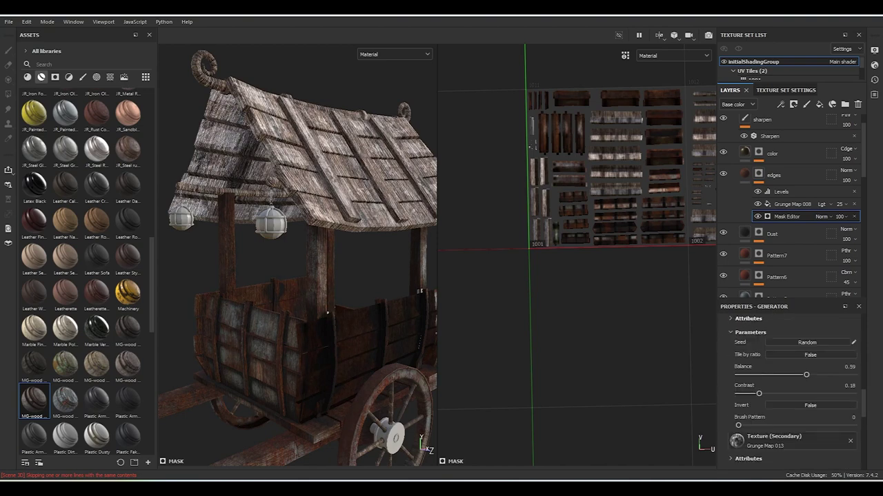
{"action": "scroll", "coordinate": [793, 386], "scroll_direction": "up", "scroll_amount": 2}
{"action": "scroll", "coordinate": [793, 386], "scroll_direction": "up", "scroll_amount": 2}
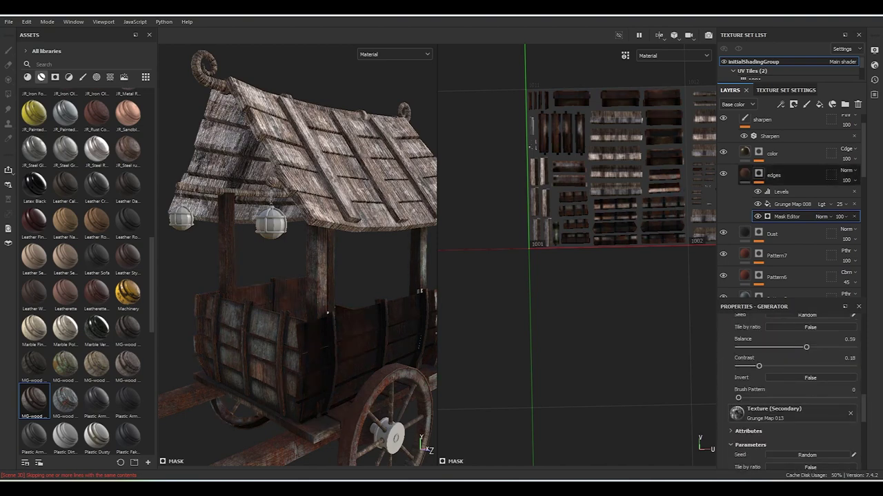
{"action": "mouse_move", "coordinate": [328, 314]}
{"action": "left_mouse_down", "text": "alt"}
{"action": "mouse_move", "coordinate": [426, 200]}
{"action": "mouse_move", "coordinate": [386, 207]}
{"action": "left_mouse_up", "text": "alt"}
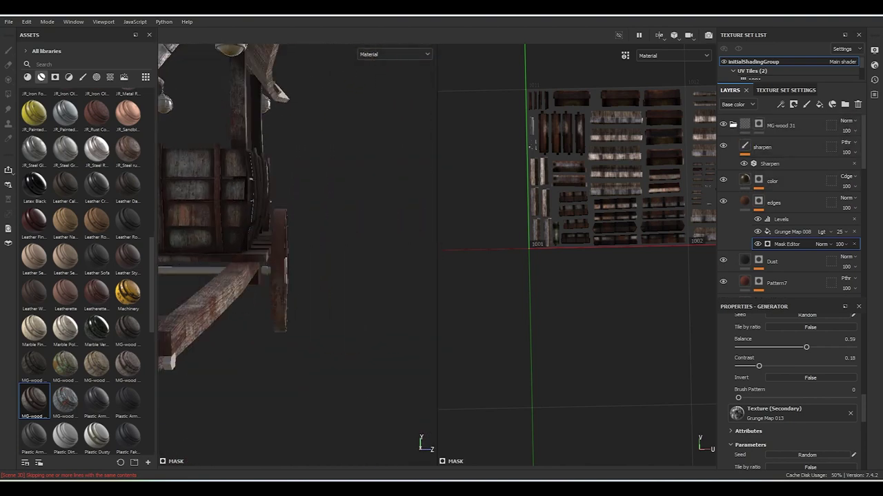
Orbit the cart until the wheel faces the view and switch to Polygon Fill.
{"action": "key", "text": "1"}
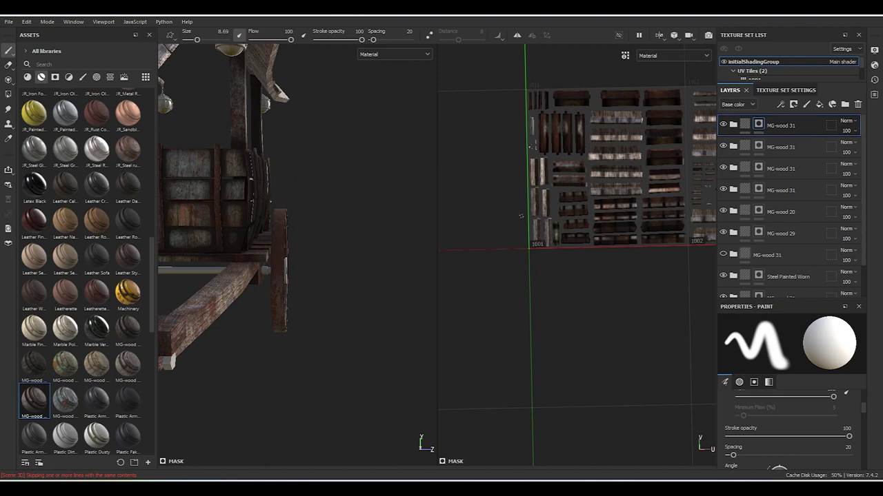
{"action": "left_click_drag", "start_coordinate": [297, 256], "coordinate": [359, 256], "text": "alt"}
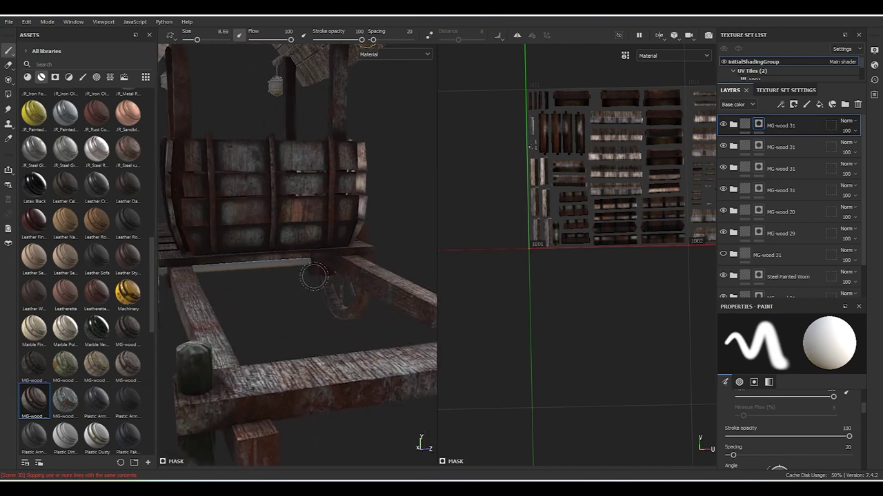
{"action": "left_click_drag", "start_coordinate": [307, 279], "coordinate": [471, 245], "text": "alt"}
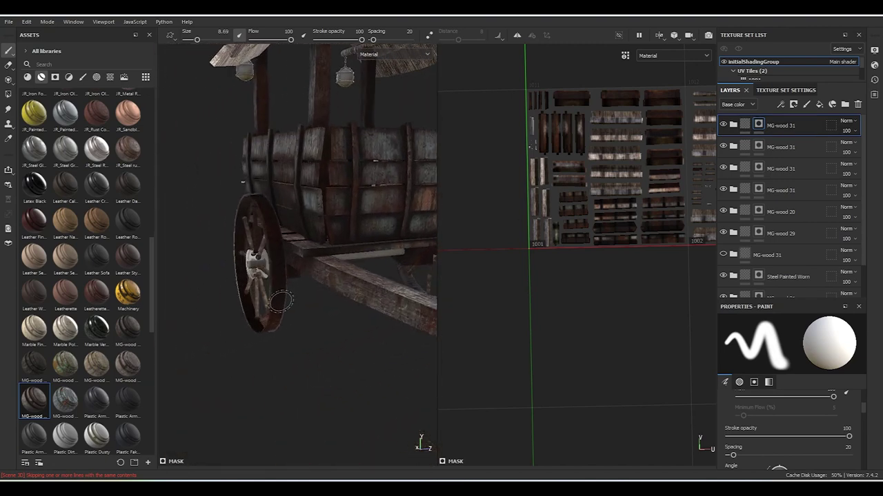
{"action": "key", "text": "4"}
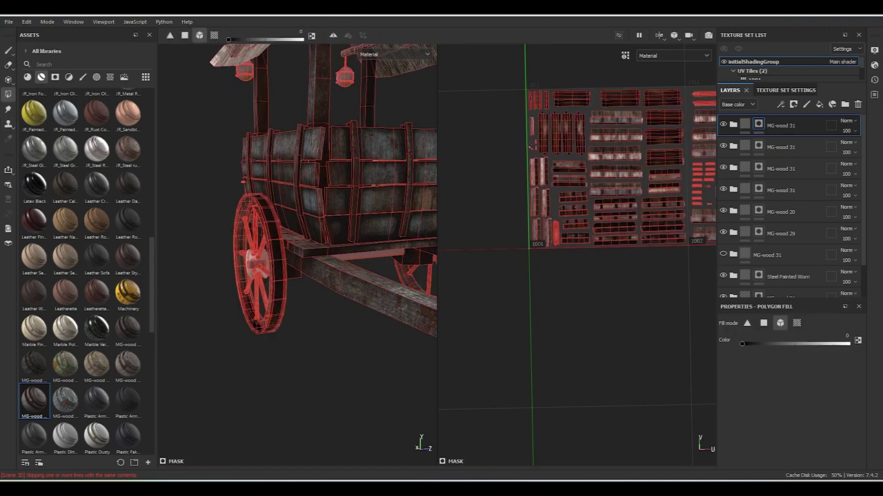
Add the MG-wood 30 material to the cart as a new top layer.
{"action": "left_click_drag", "start_coordinate": [296, 207], "coordinate": [345, 207], "text": "alt"}
{"action": "scroll", "coordinate": [297, 231], "scroll_direction": "up", "scroll_amount": 3}
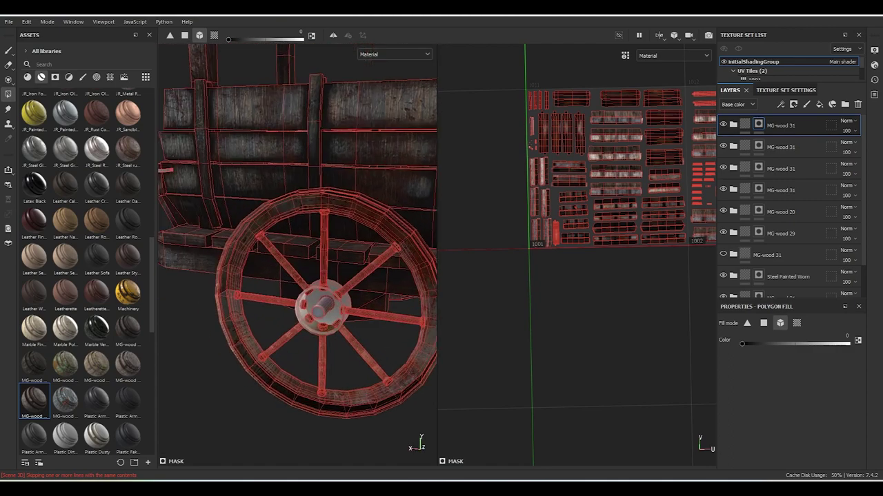
{"action": "left_click_drag", "start_coordinate": [296, 241], "coordinate": [203, 215], "text": "alt"}
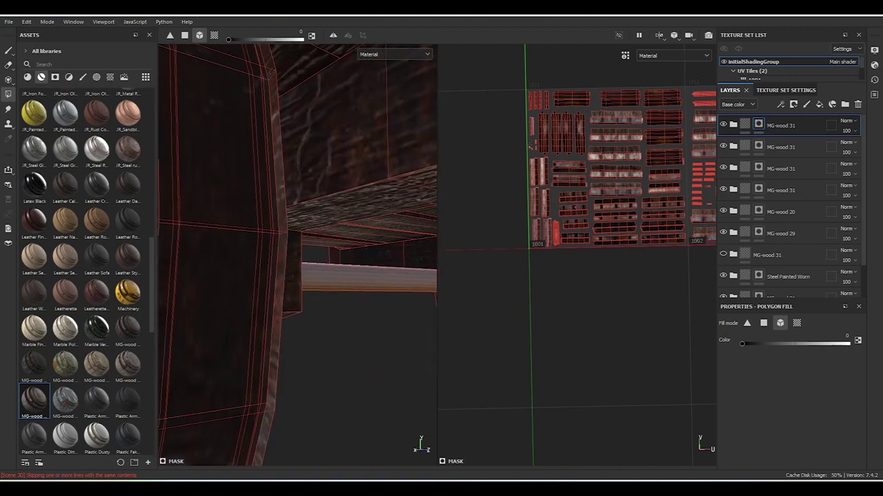
{"action": "left_click", "coordinate": [128, 363]}
{"action": "mouse_move", "coordinate": [128, 363]}
{"action": "left_mouse_down"}
{"action": "mouse_move", "coordinate": [296, 207]}
{"action": "mouse_move", "coordinate": [248, 255]}
{"action": "left_mouse_up"}
Polygon-fill the chosen cart planks in the MG-wood 30 folder's mask.
{"action": "key", "text": "4"}
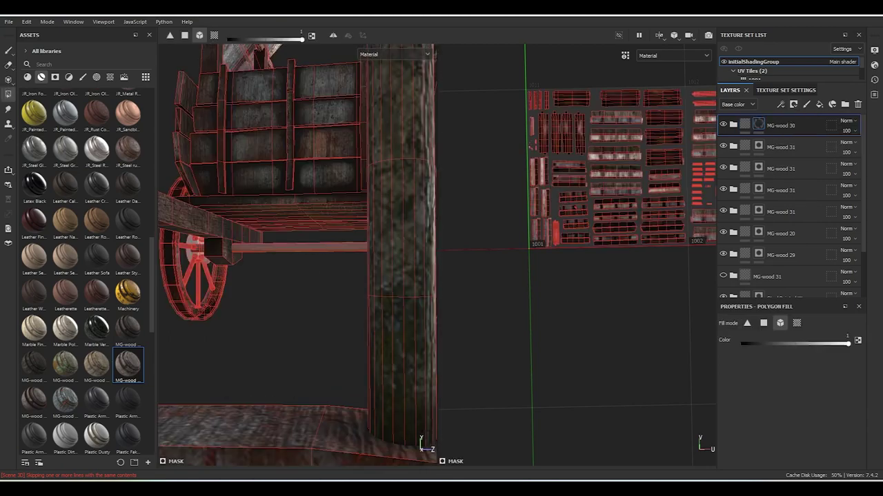
{"action": "left_click_drag", "start_coordinate": [297, 206], "coordinate": [296, 138], "text": "alt"}
{"action": "left_click", "coordinate": [733, 125]}
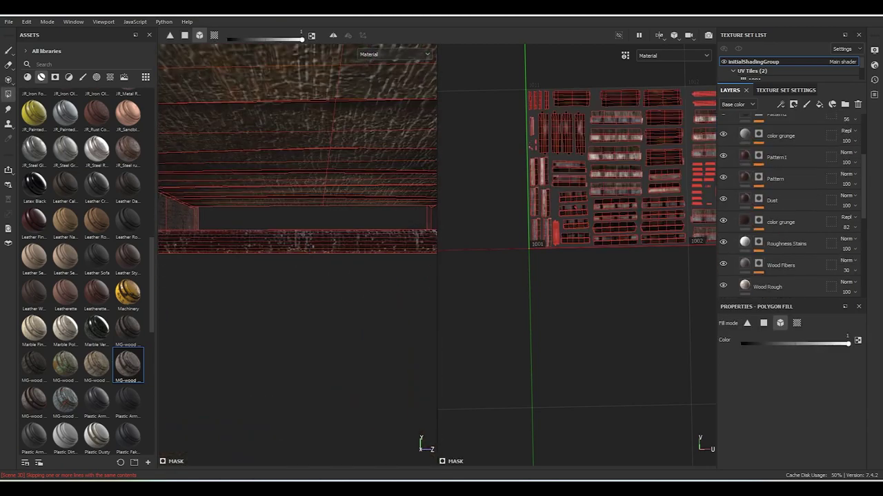
{"action": "scroll", "coordinate": [789, 207], "scroll_direction": "down", "scroll_amount": 3}
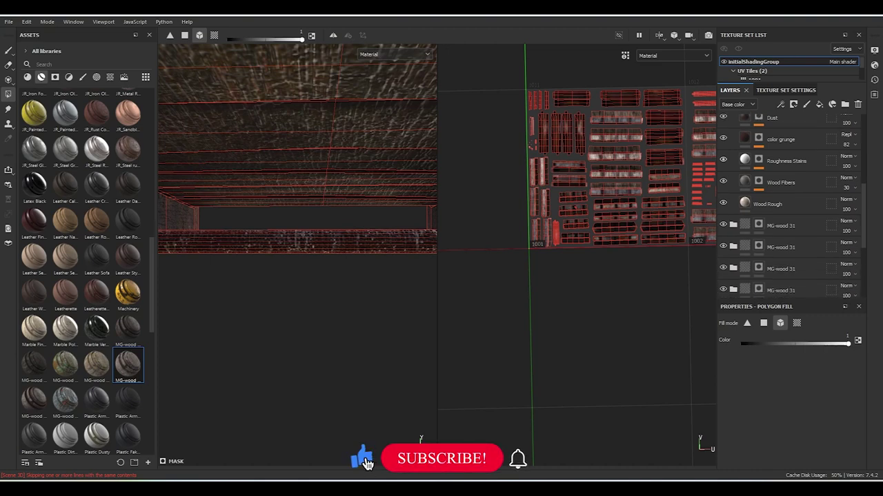
{"action": "key", "text": "1"}
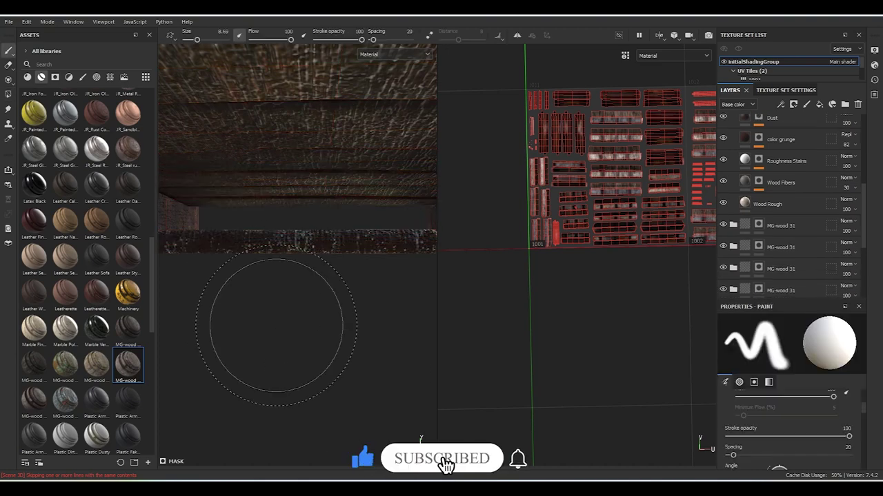
{"action": "left_click_drag", "start_coordinate": [256, 316], "coordinate": [325, 369], "text": "alt"}
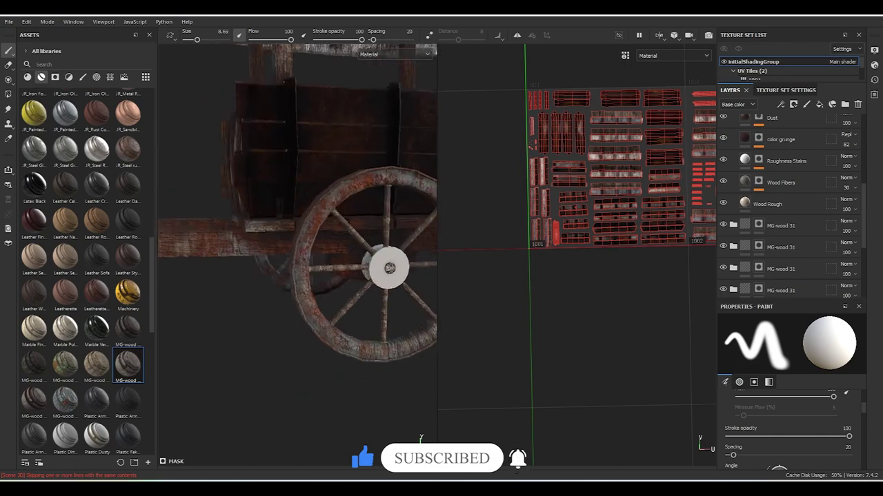
{"action": "scroll", "coordinate": [300, 363], "scroll_direction": "up", "scroll_amount": 2}
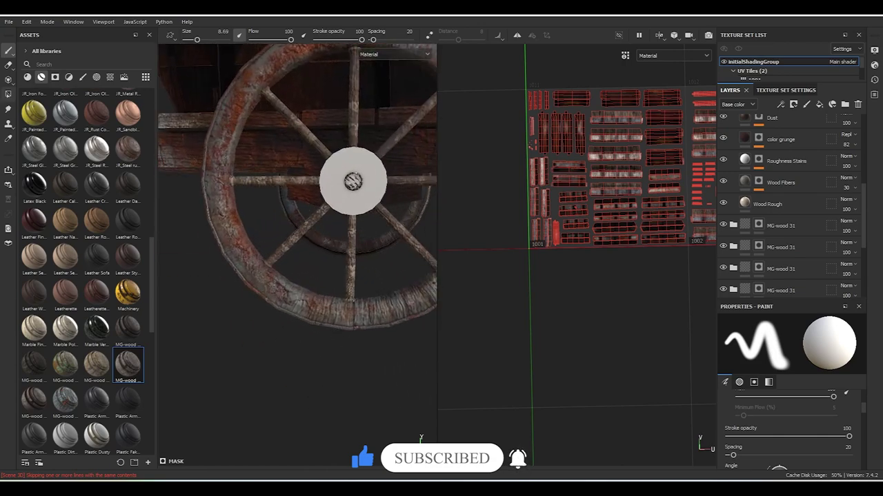
{"action": "key", "text": "4"}
{"action": "mouse_move", "coordinate": [353, 181]}
{"action": "left_mouse_down", "text": "alt"}
{"action": "mouse_move", "coordinate": [324, 207]}
{"action": "mouse_move", "coordinate": [318, 274]}
{"action": "mouse_move", "coordinate": [296, 227]}
{"action": "left_mouse_up", "text": "alt"}
Select the MG-wood 31 folder and look into the cart's interior.
{"action": "scroll", "coordinate": [793, 207], "scroll_direction": "down", "scroll_amount": 3}
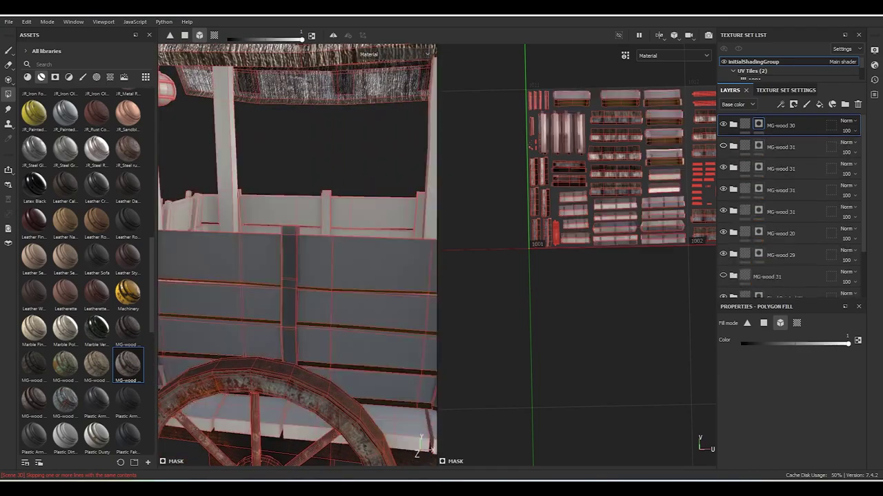
{"action": "left_click", "coordinate": [781, 147]}
{"action": "mouse_move", "coordinate": [297, 228]}
{"action": "left_mouse_down", "text": "alt"}
{"action": "mouse_move", "coordinate": [324, 276]}
{"action": "mouse_move", "coordinate": [311, 262]}
{"action": "mouse_move", "coordinate": [297, 276]}
{"action": "mouse_move", "coordinate": [200, 269]}
{"action": "left_mouse_up", "text": "alt"}
{"action": "scroll", "coordinate": [128, 304], "scroll_direction": "up", "scroll_amount": 5}
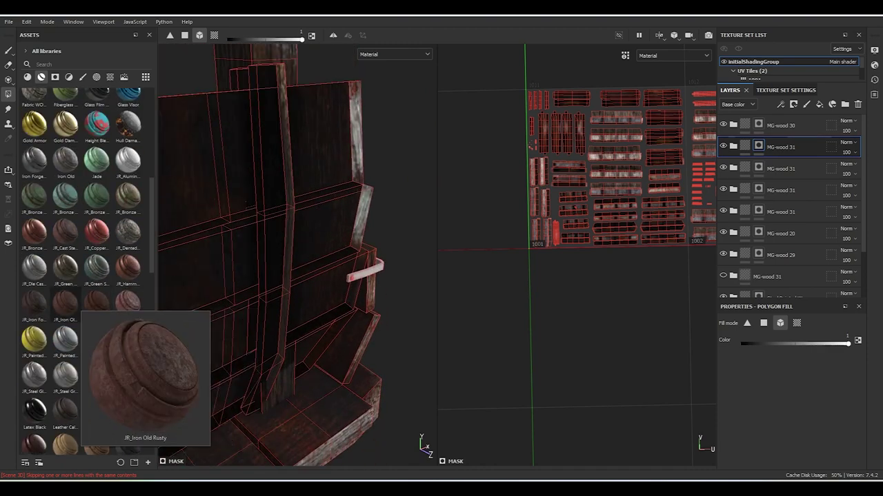
Add JR_Iron Old Rusty as a new layer hidden behind a black mask.
{"action": "left_click", "coordinate": [65, 303]}
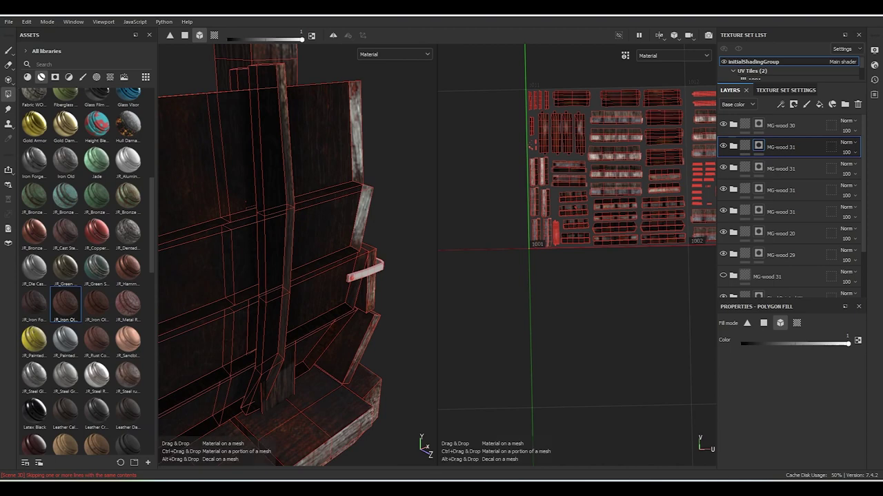
{"action": "left_click_drag", "start_coordinate": [65, 303], "coordinate": [276, 262]}
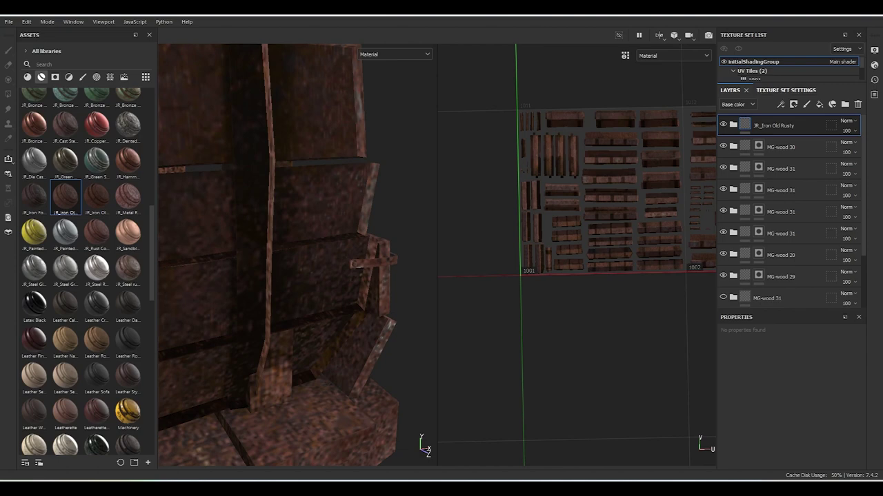
{"action": "left_click", "coordinate": [793, 104]}
{"action": "left_click", "coordinate": [812, 128]}
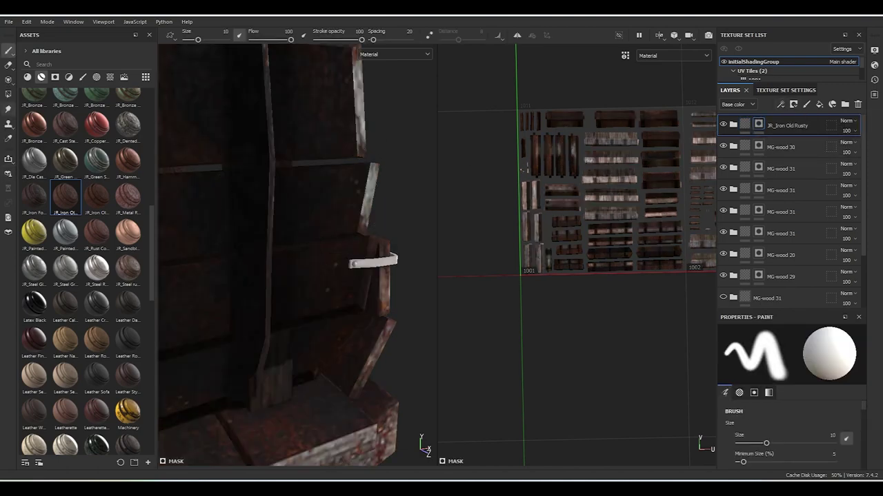
{"action": "key", "text": "4"}
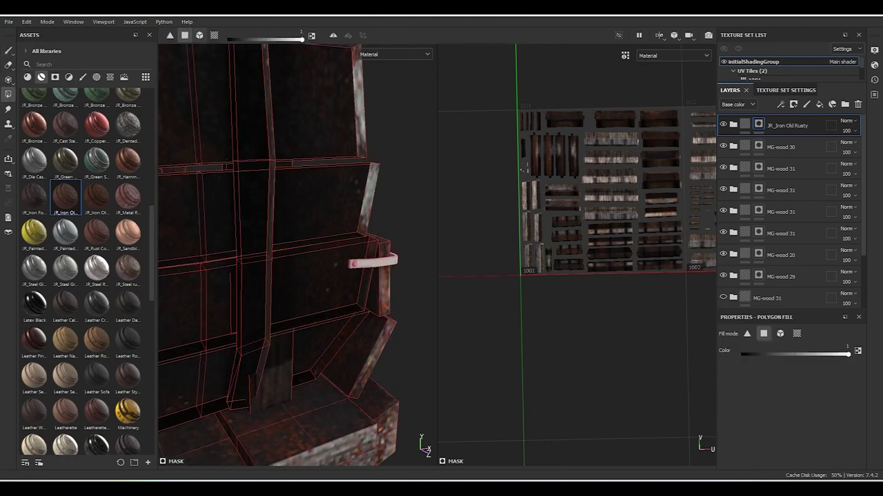
{"action": "mouse_move", "coordinate": [276, 262]}
{"action": "left_mouse_down", "text": "alt"}
{"action": "mouse_move", "coordinate": [313, 256]}
{"action": "mouse_move", "coordinate": [262, 264]}
{"action": "mouse_move", "coordinate": [255, 282]}
{"action": "mouse_move", "coordinate": [272, 270]}
{"action": "left_mouse_up", "text": "alt"}
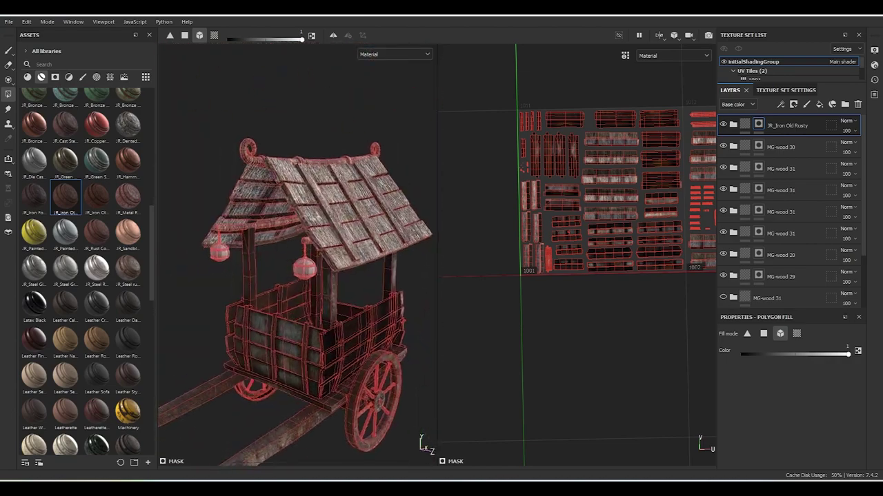
{"action": "mouse_move", "coordinate": [188, 342]}
{"action": "left_mouse_down", "text": "alt"}
{"action": "mouse_move", "coordinate": [191, 460]}
{"action": "mouse_move", "coordinate": [178, 449]}
{"action": "mouse_move", "coordinate": [274, 336]}
{"action": "left_mouse_up", "text": "alt"}
{"action": "mouse_move", "coordinate": [296, 262]}
{"action": "left_mouse_down", "text": "alt"}
{"action": "mouse_move", "coordinate": [272, 238]}
{"action": "mouse_move", "coordinate": [276, 249]}
{"action": "mouse_move", "coordinate": [255, 248]}
{"action": "left_mouse_up", "text": "alt"}
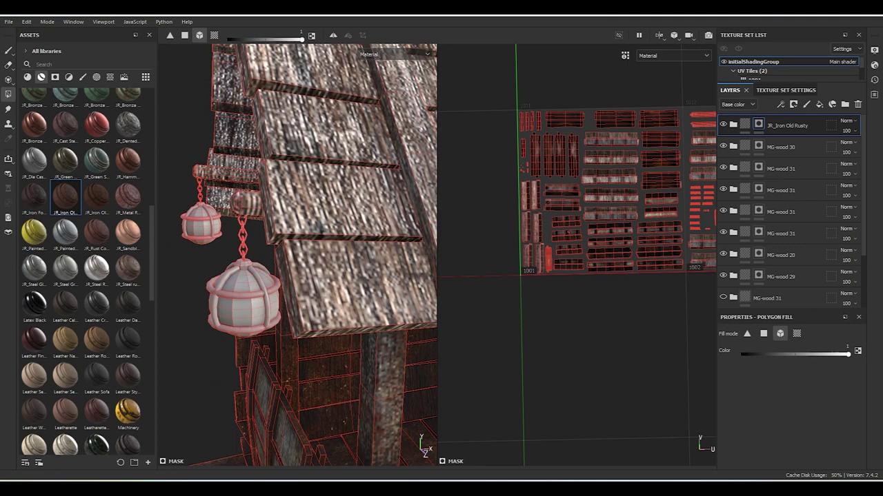
{"action": "left_click_drag", "start_coordinate": [296, 255], "coordinate": [228, 249], "text": "alt"}
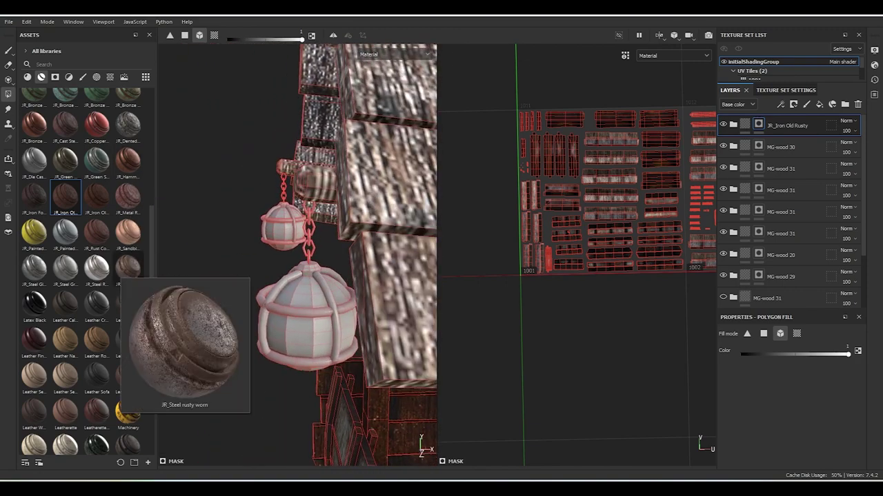
Add JR_Steel rusty worn on top and fill the lantern's right cage bar.
{"action": "left_click", "coordinate": [127, 267]}
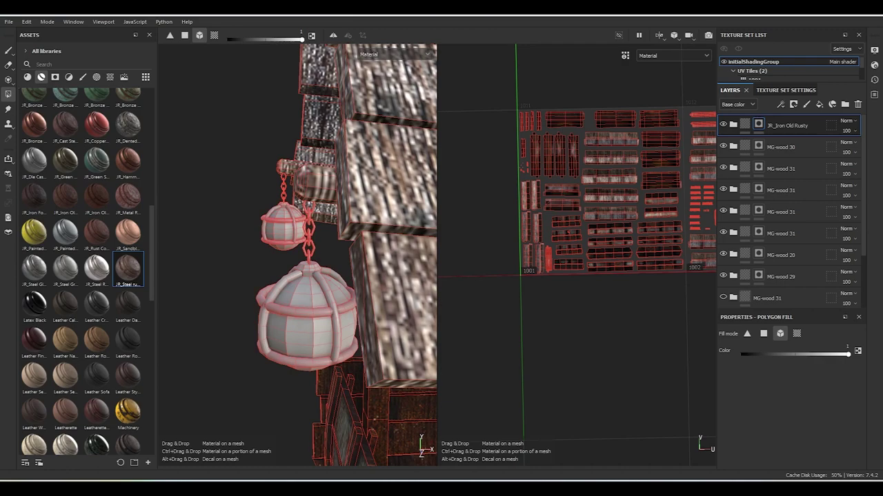
{"action": "left_click_drag", "start_coordinate": [127, 267], "coordinate": [307, 317]}
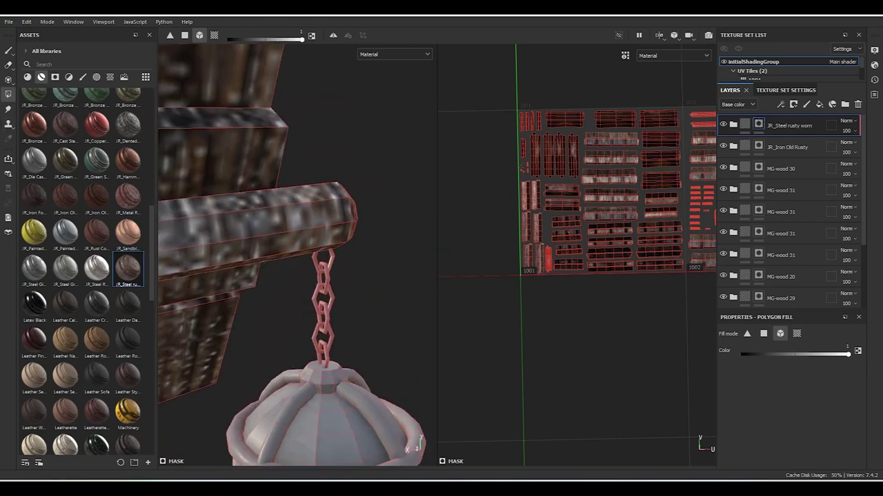
{"action": "left_click_drag", "start_coordinate": [312, 250], "coordinate": [356, 348]}
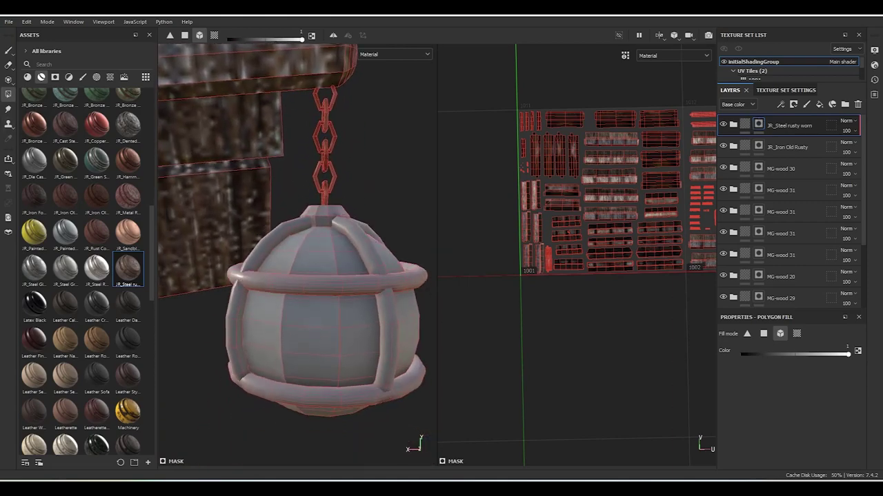
{"action": "left_click", "coordinate": [386, 331]}
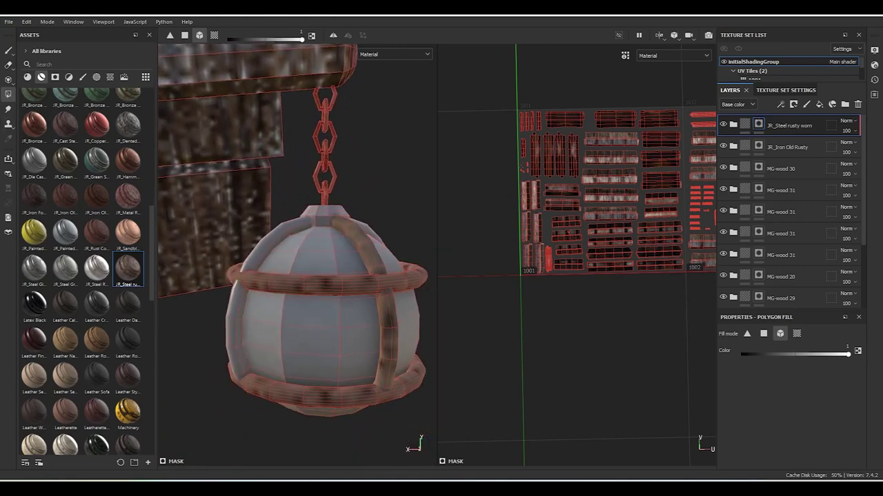
{"action": "left_click_drag", "start_coordinate": [296, 276], "coordinate": [324, 227], "text": "alt"}
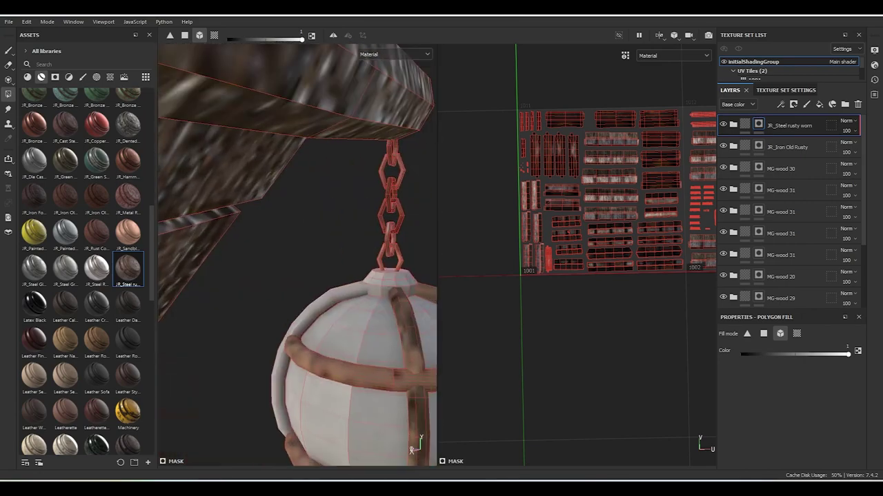
{"action": "left_click_drag", "start_coordinate": [297, 276], "coordinate": [324, 249], "text": "alt"}
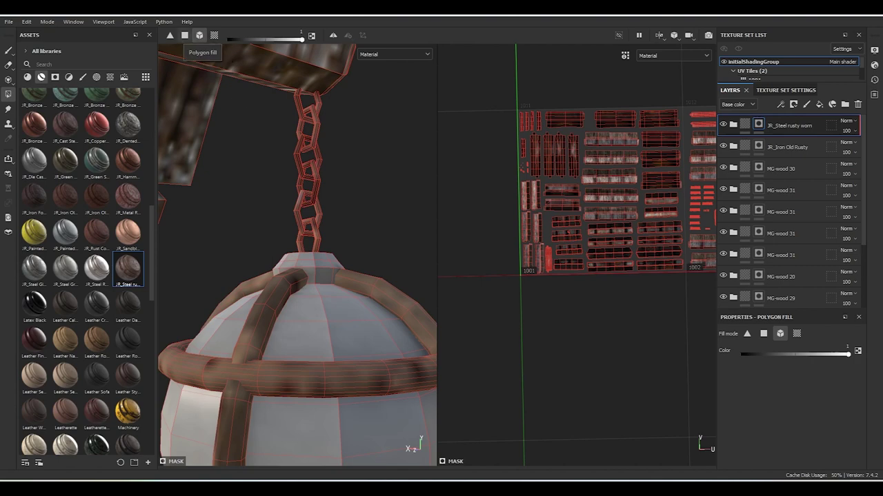
Fill individual lamp faces with rusty steel in polygon mode, then return to mesh mode.
{"action": "left_click", "coordinate": [184, 36]}
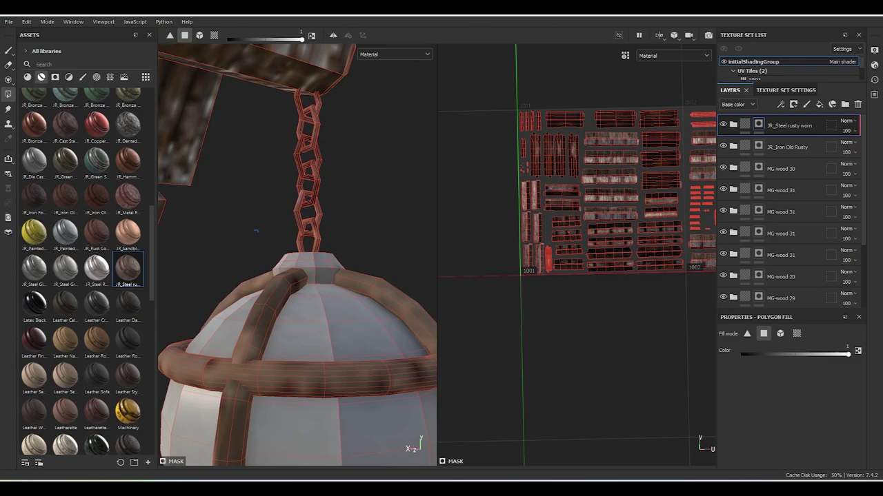
{"action": "left_click_drag", "start_coordinate": [297, 258], "coordinate": [350, 272]}
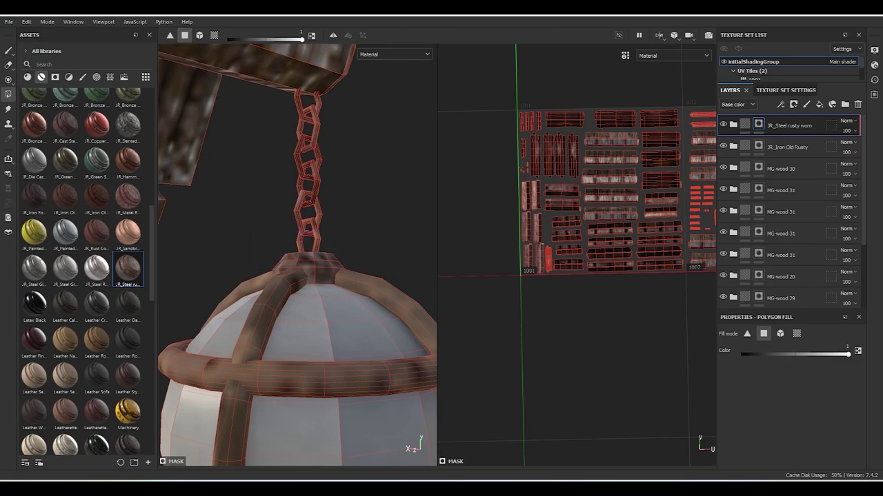
{"action": "left_click", "coordinate": [200, 35]}
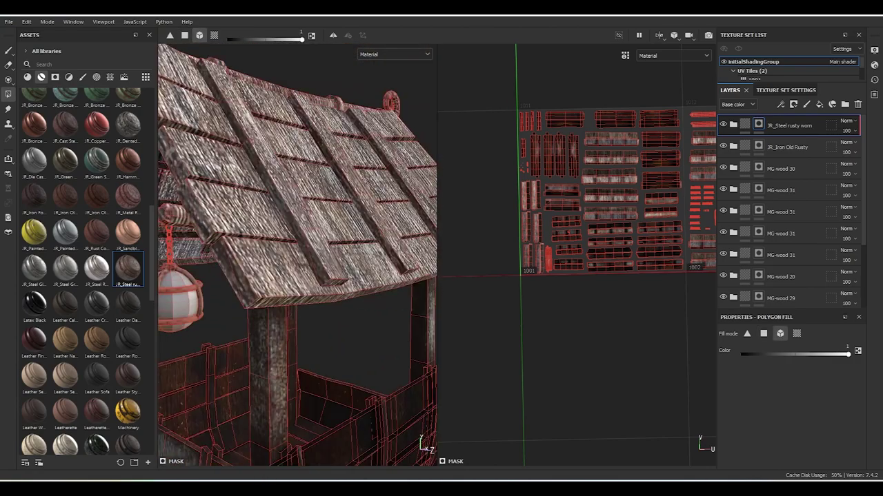
{"action": "mouse_move", "coordinate": [254, 323]}
{"action": "left_mouse_down", "text": "alt"}
{"action": "mouse_move", "coordinate": [362, 309]}
{"action": "mouse_move", "coordinate": [334, 282]}
{"action": "mouse_move", "coordinate": [331, 354]}
{"action": "mouse_move", "coordinate": [310, 264]}
{"action": "mouse_move", "coordinate": [345, 304]}
{"action": "mouse_move", "coordinate": [324, 248]}
{"action": "mouse_move", "coordinate": [321, 262]}
{"action": "mouse_move", "coordinate": [282, 231]}
{"action": "mouse_move", "coordinate": [290, 248]}
{"action": "mouse_move", "coordinate": [283, 241]}
{"action": "mouse_move", "coordinate": [275, 262]}
{"action": "mouse_move", "coordinate": [275, 248]}
{"action": "left_mouse_up", "text": "alt"}
Fill the hanging lamp's remaining cage bars with rusty steel, viewing it from several angles.
{"action": "left_click", "coordinate": [184, 36]}
{"action": "key", "text": "F3"}
{"action": "right_click_drag", "start_coordinate": [276, 248], "coordinate": [262, 228], "text": "alt"}
{"action": "left_click_drag", "start_coordinate": [262, 227], "coordinate": [290, 241], "text": "alt"}
{"action": "right_click_drag", "start_coordinate": [290, 241], "coordinate": [303, 262], "text": "alt"}
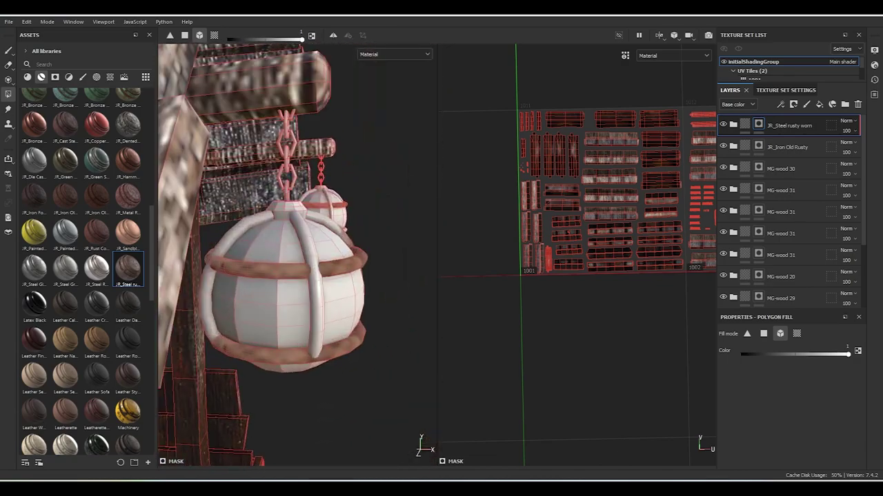
{"action": "mouse_move", "coordinate": [289, 262]}
{"action": "left_mouse_down", "text": "alt"}
{"action": "mouse_move", "coordinate": [262, 221]}
{"action": "mouse_move", "coordinate": [296, 207]}
{"action": "mouse_move", "coordinate": [276, 228]}
{"action": "left_mouse_up", "text": "alt"}
{"action": "right_click_drag", "start_coordinate": [276, 227], "coordinate": [290, 248], "text": "alt"}
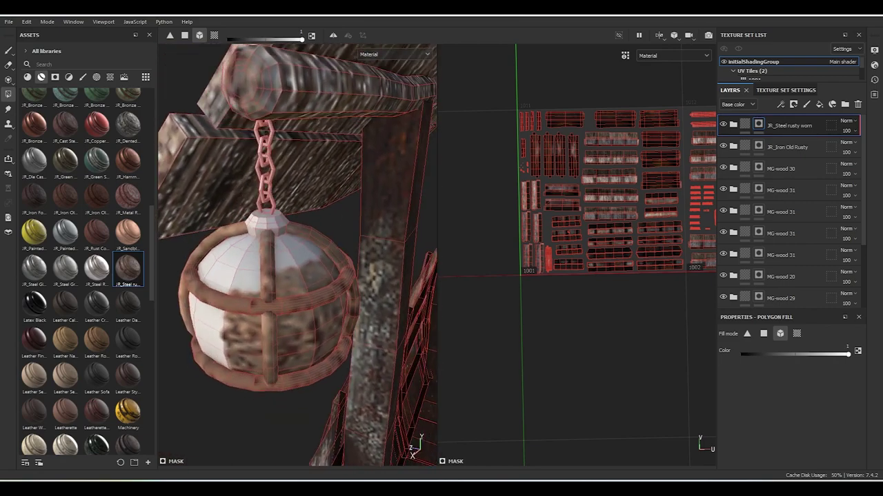
{"action": "left_click_drag", "start_coordinate": [297, 242], "coordinate": [296, 228], "text": "alt"}
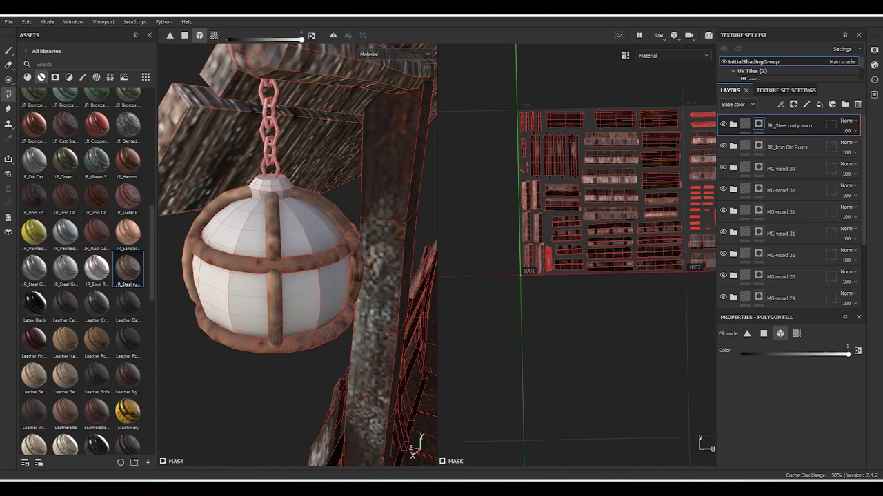
{"action": "left_click_drag", "start_coordinate": [296, 242], "coordinate": [331, 221], "text": "alt"}
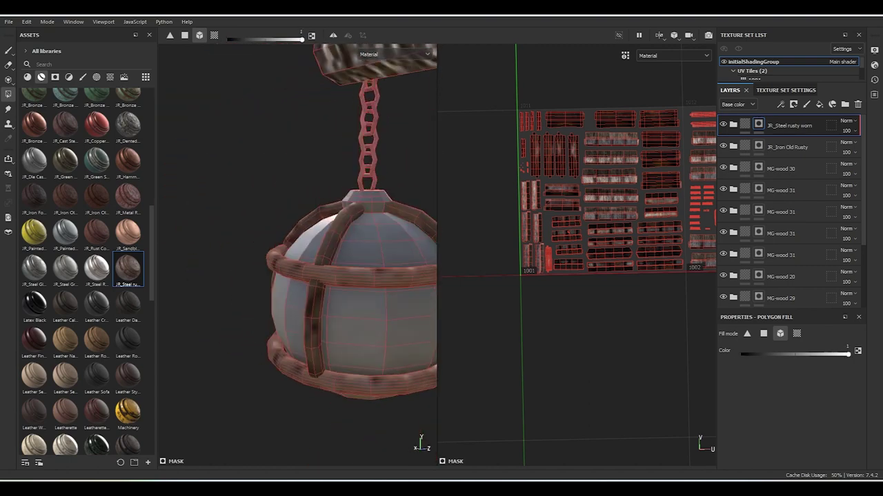
{"action": "right_click_drag", "start_coordinate": [331, 220], "coordinate": [345, 241], "text": "alt"}
{"action": "scroll", "coordinate": [331, 255], "scroll_direction": "up", "scroll_amount": 2}
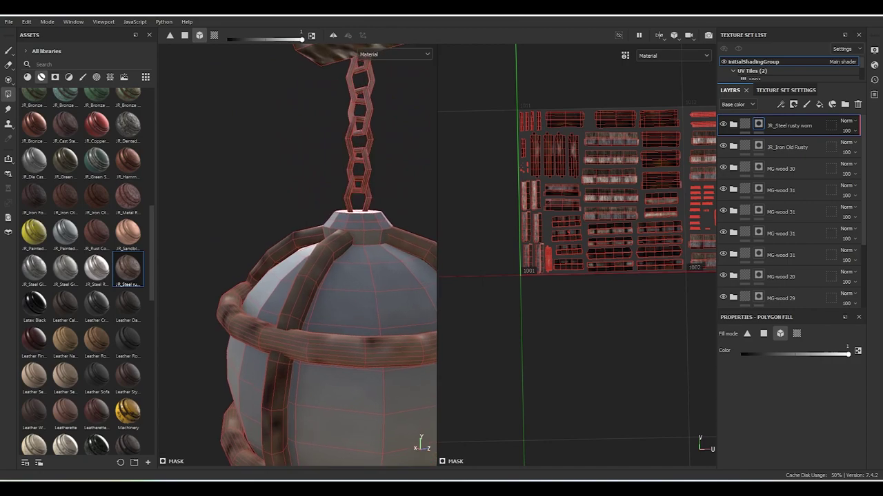
{"action": "left_click_drag", "start_coordinate": [331, 276], "coordinate": [317, 262], "text": "alt"}
Fill the lamp's front vertical cage bar with rusty steel and recentre on the caged ball.
{"action": "key", "text": "2"}
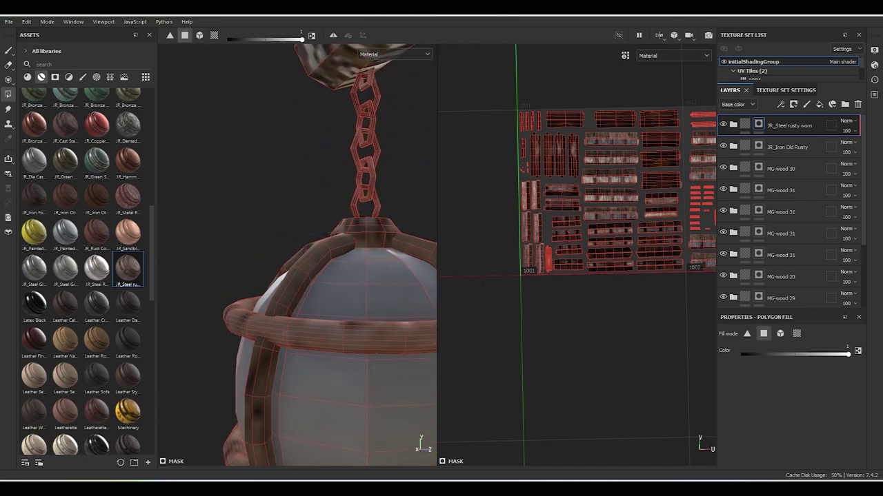
{"action": "mouse_move", "coordinate": [366, 279]}
{"action": "left_mouse_down", "text": "alt"}
{"action": "mouse_move", "coordinate": [198, 437]}
{"action": "mouse_move", "coordinate": [293, 408]}
{"action": "mouse_move", "coordinate": [225, 457]}
{"action": "mouse_move", "coordinate": [193, 260]}
{"action": "left_mouse_up", "text": "alt"}
{"action": "mouse_move", "coordinate": [262, 275]}
{"action": "left_mouse_down", "text": "alt"}
{"action": "mouse_move", "coordinate": [262, 303]}
{"action": "mouse_move", "coordinate": [290, 262]}
{"action": "left_mouse_up", "text": "alt"}
{"action": "left_click", "coordinate": [200, 35]}
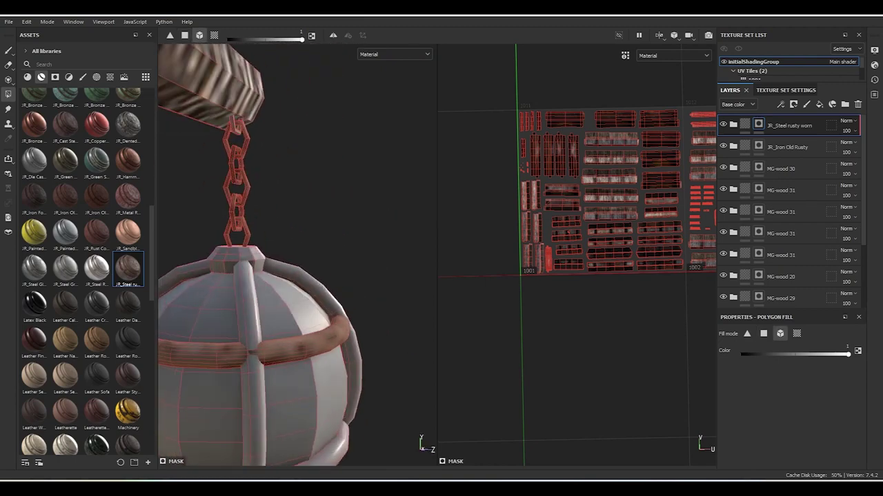
{"action": "left_click", "coordinate": [249, 344]}
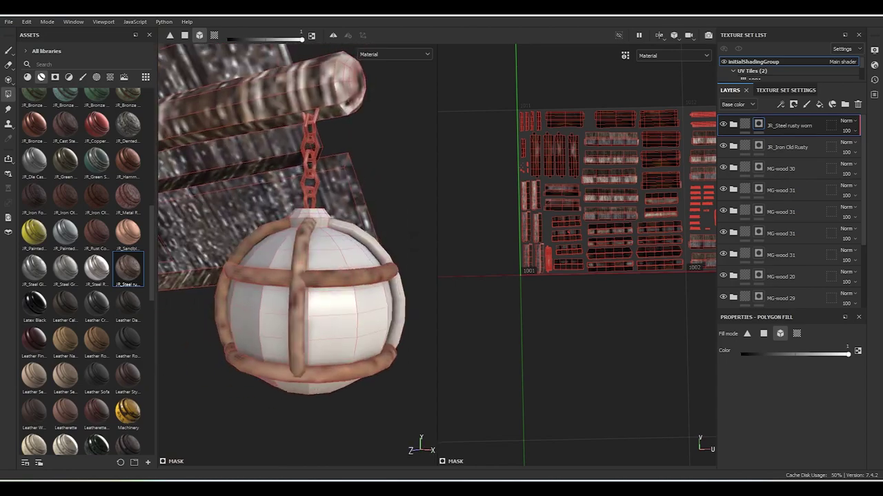
{"action": "left_click_drag", "start_coordinate": [296, 248], "coordinate": [324, 262], "text": "alt"}
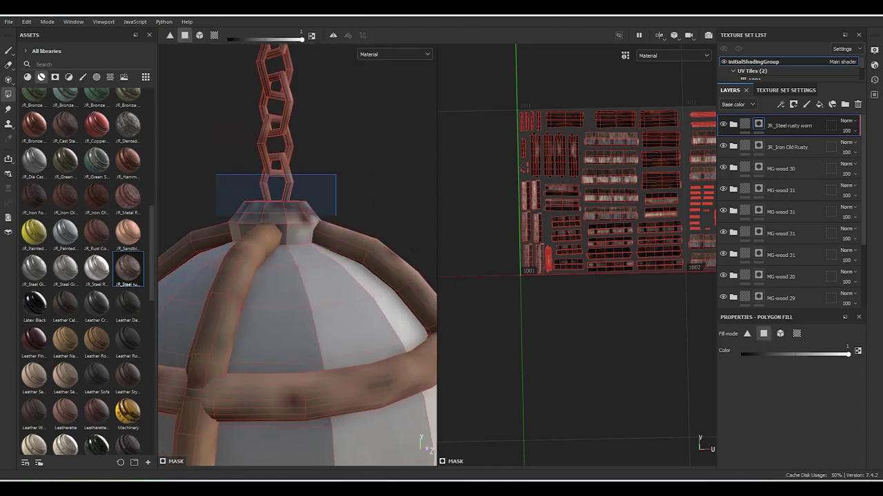
{"action": "mouse_move", "coordinate": [249, 207]}
{"action": "left_mouse_down", "text": "alt"}
{"action": "mouse_move", "coordinate": [297, 228]}
{"action": "mouse_move", "coordinate": [275, 248]}
{"action": "left_mouse_up", "text": "alt"}
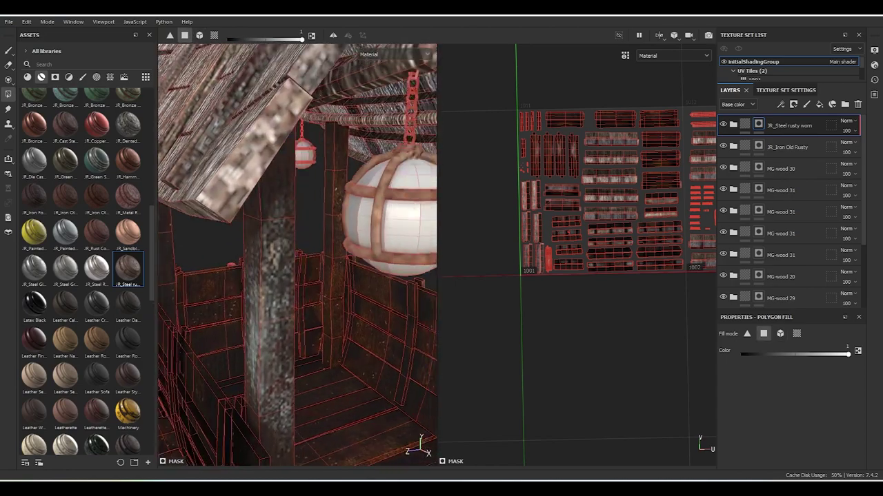
{"action": "key", "text": "f"}
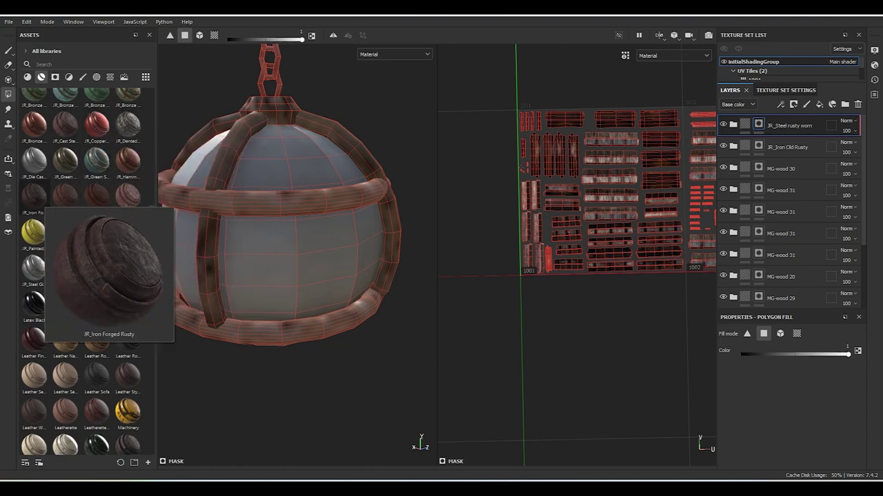
Apply JR_Hammered Copper as a new layer hidden behind a black mask.
{"action": "left_click_drag", "start_coordinate": [127, 161], "coordinate": [280, 227]}
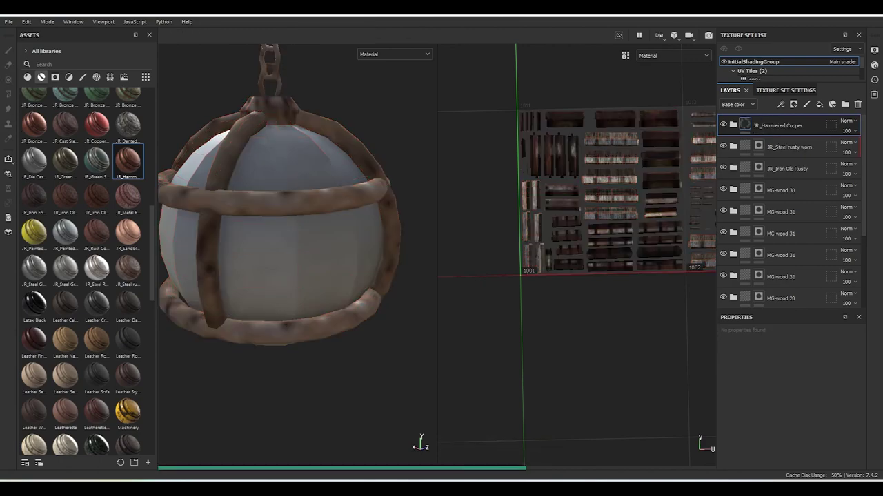
{"action": "key", "text": "4"}
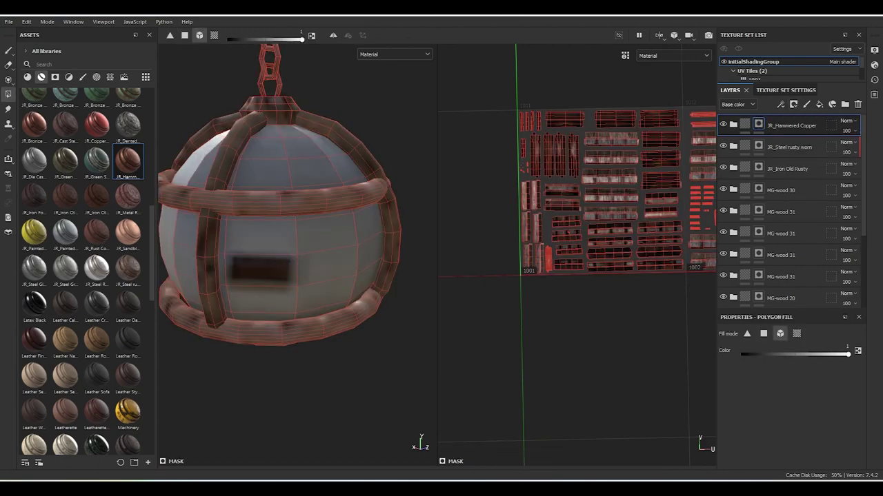
{"action": "mouse_move", "coordinate": [297, 248]}
{"action": "left_mouse_down", "text": "alt"}
{"action": "mouse_move", "coordinate": [413, 448]}
{"action": "mouse_move", "coordinate": [296, 276]}
{"action": "mouse_move", "coordinate": [331, 310]}
{"action": "mouse_move", "coordinate": [297, 290]}
{"action": "left_mouse_up", "text": "alt"}
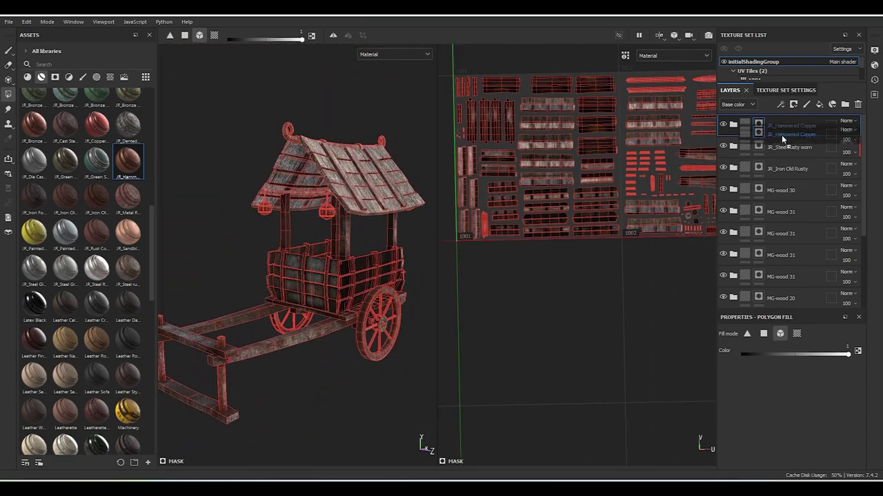
Move JR_Hammered Copper below JR_Steel rusty worn, above JR_Iron Old Rusty, and return to the brush.
{"action": "left_click_drag", "start_coordinate": [791, 125], "coordinate": [791, 152]}
{"action": "scroll", "coordinate": [297, 276], "scroll_direction": "up", "scroll_amount": 3}
{"action": "left_click_drag", "start_coordinate": [296, 276], "coordinate": [310, 276], "text": "alt"}
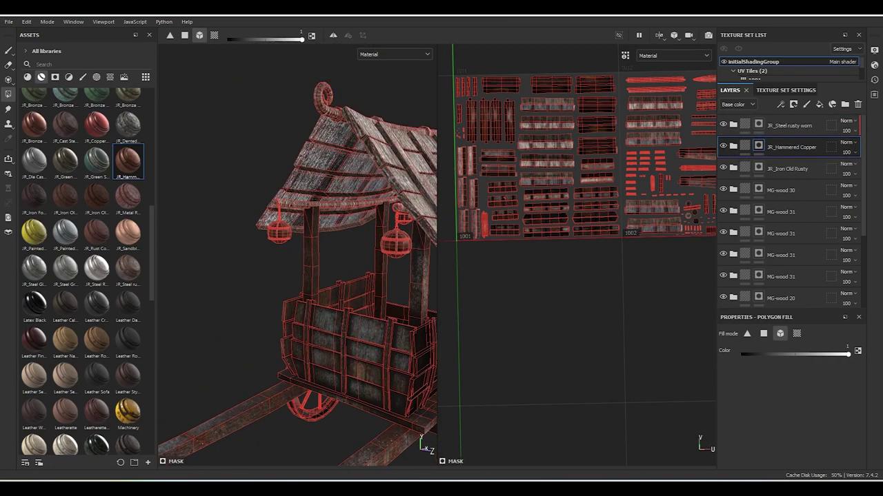
{"action": "scroll", "coordinate": [297, 275], "scroll_direction": "down", "scroll_amount": 3}
{"action": "scroll", "coordinate": [297, 276], "scroll_direction": "down", "scroll_amount": 2}
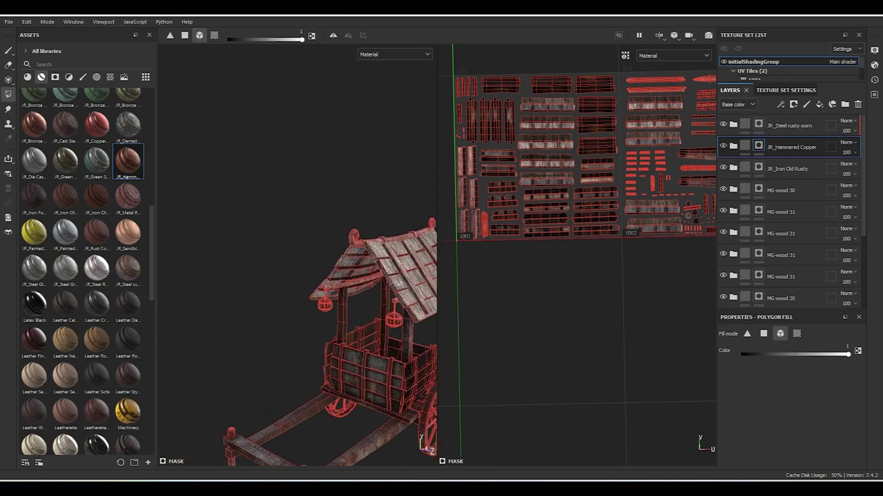
{"action": "mouse_move", "coordinate": [297, 276]}
{"action": "left_mouse_down", "text": "alt"}
{"action": "mouse_move", "coordinate": [324, 276]}
{"action": "mouse_move", "coordinate": [259, 257]}
{"action": "left_mouse_up", "text": "alt"}
{"action": "key", "text": "1"}
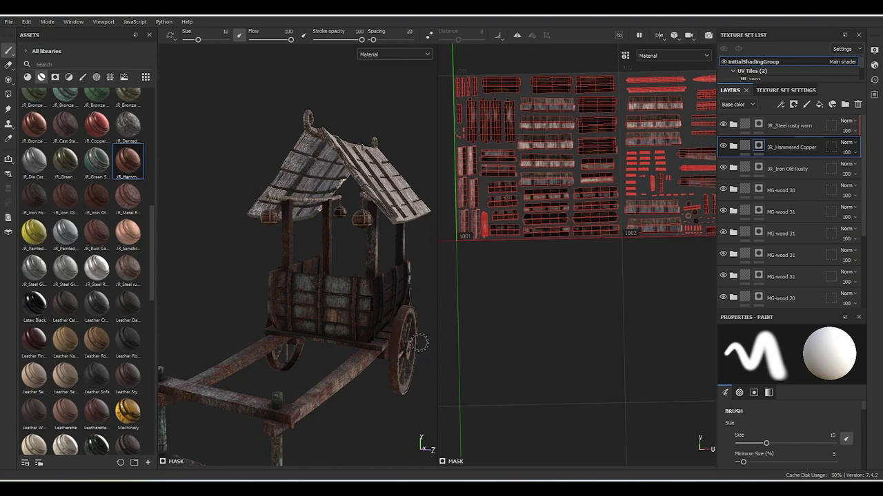
Inspect the textured cart's sides, interior, shafts and box, then bring up the File menu.
{"action": "scroll", "coordinate": [419, 354], "scroll_direction": "up", "scroll_amount": 4}
{"action": "mouse_move", "coordinate": [358, 419]}
{"action": "left_mouse_down", "text": "alt"}
{"action": "mouse_move", "coordinate": [333, 392]}
{"action": "mouse_move", "coordinate": [326, 399]}
{"action": "left_mouse_up", "text": "alt"}
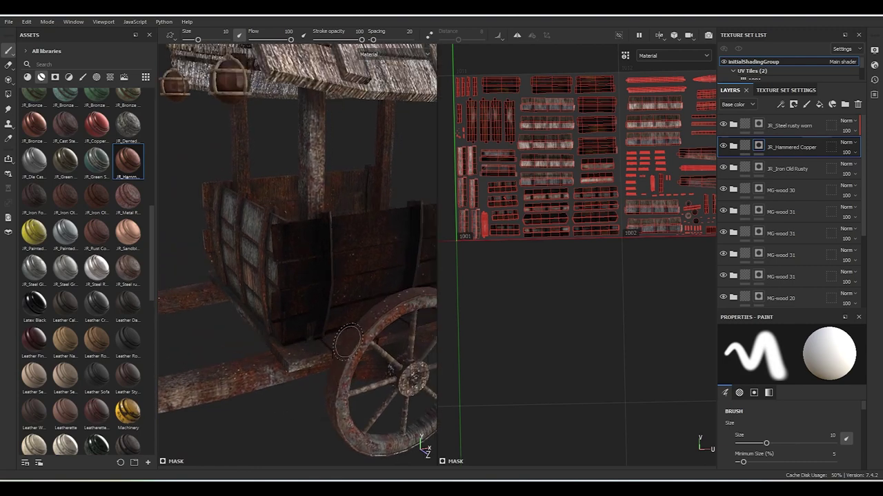
{"action": "mouse_move", "coordinate": [348, 343]}
{"action": "left_mouse_down", "text": "alt"}
{"action": "mouse_move", "coordinate": [324, 411]}
{"action": "mouse_move", "coordinate": [268, 399]}
{"action": "left_mouse_up", "text": "alt"}
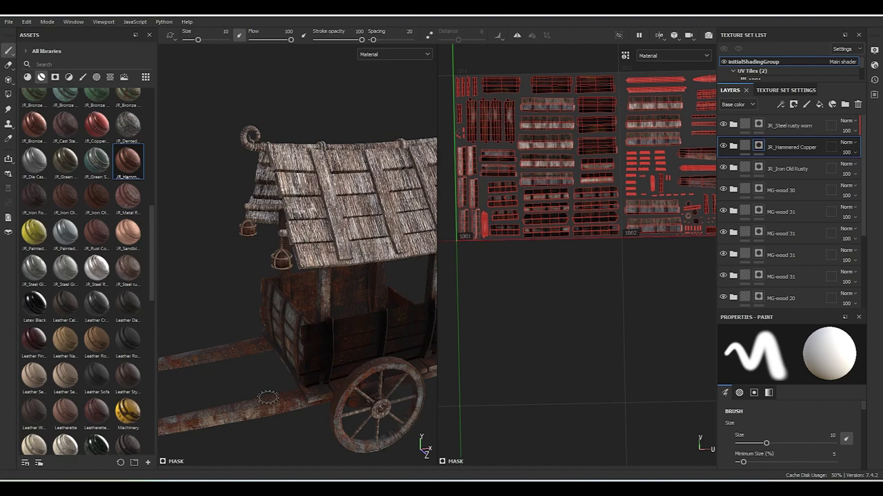
{"action": "scroll", "coordinate": [269, 360], "scroll_direction": "down", "scroll_amount": 3}
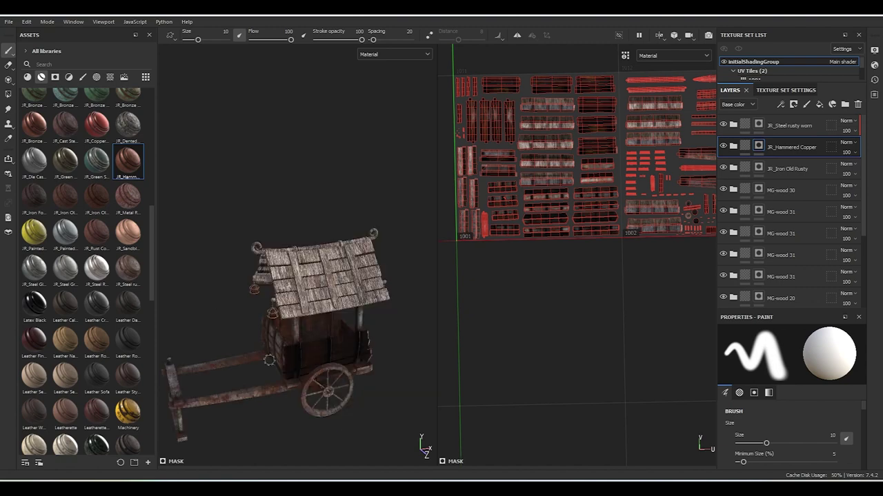
{"action": "left_click", "coordinate": [9, 22]}
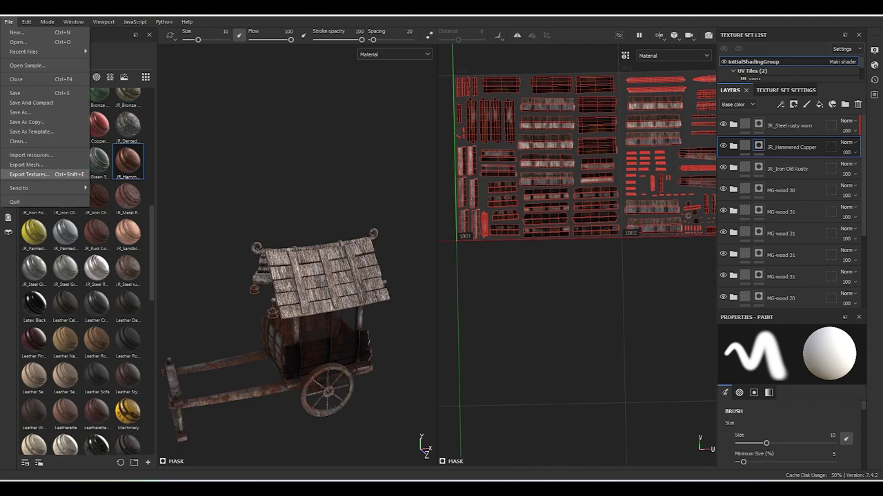
Set texture export to PNG, 16 bits, size 4096, into the Wooden cart texture folder.
{"action": "left_click", "coordinate": [31, 174]}
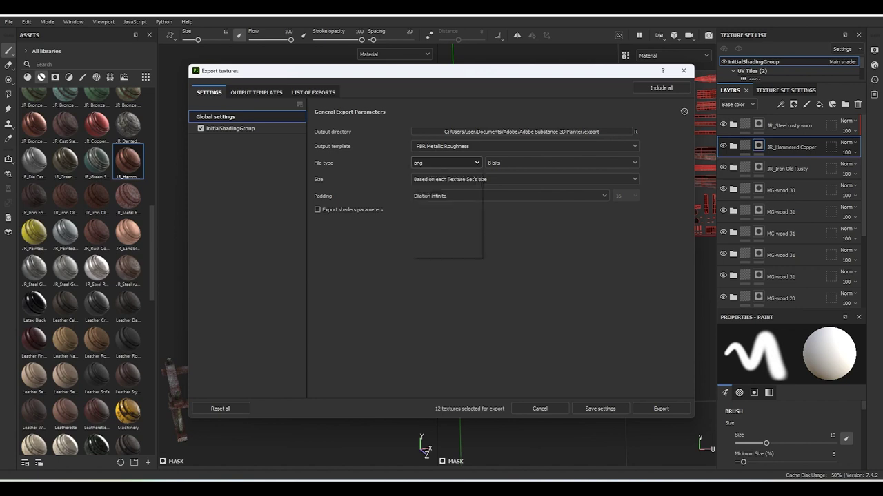
{"action": "left_click", "coordinate": [446, 162]}
{"action": "left_click", "coordinate": [416, 243]}
{"action": "left_click", "coordinate": [562, 163]}
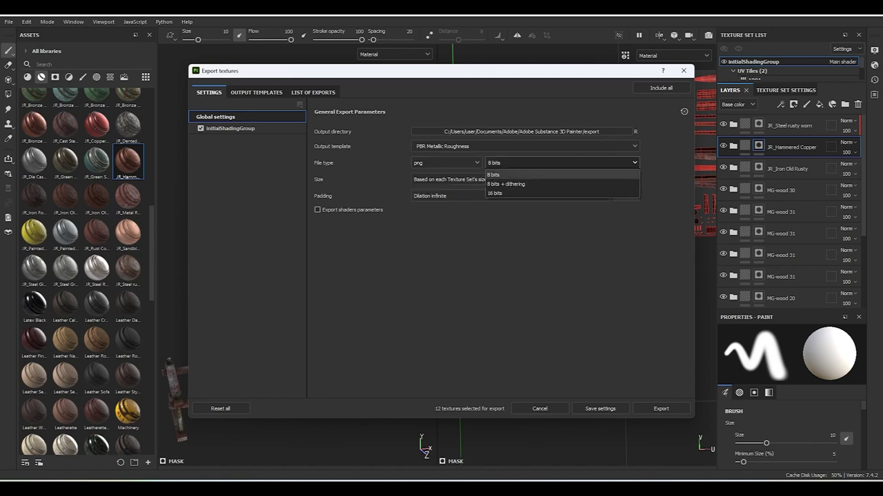
{"action": "left_click", "coordinate": [504, 193]}
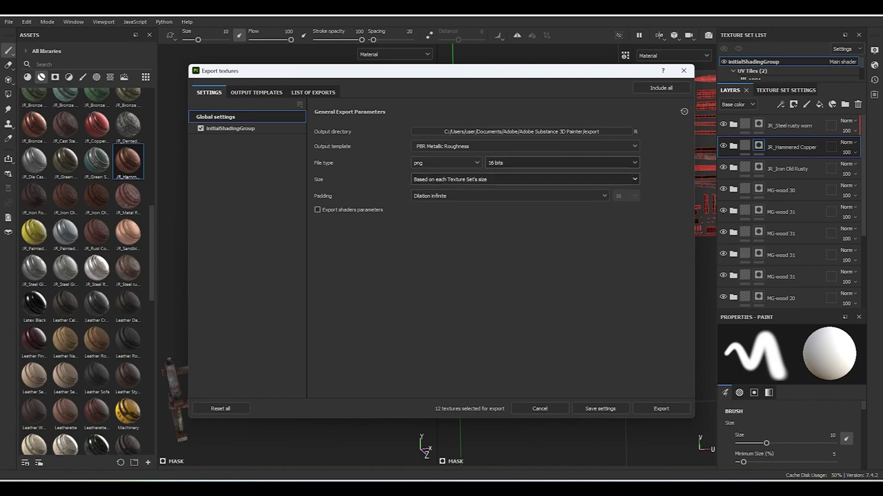
{"action": "left_click", "coordinate": [524, 179]}
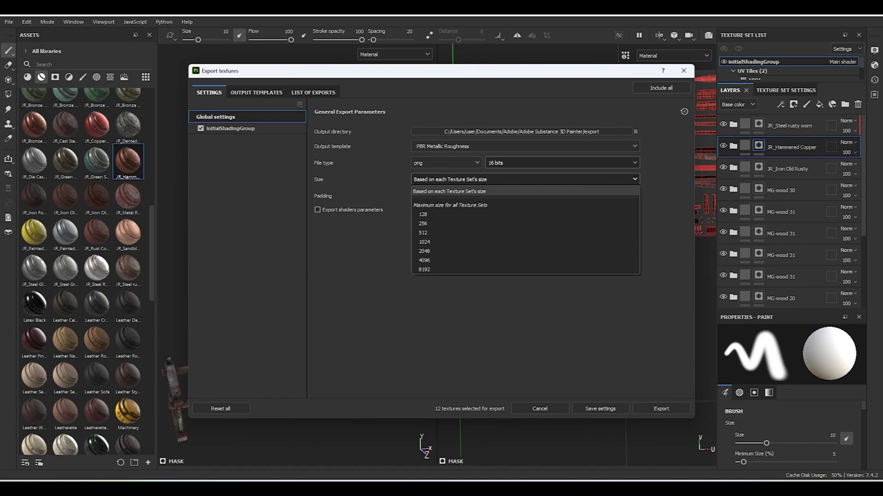
{"action": "left_click", "coordinate": [424, 260]}
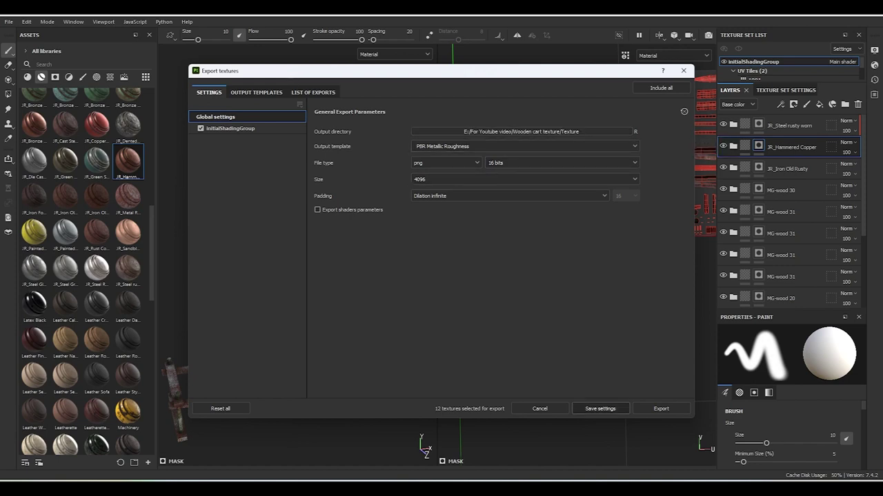
{"action": "left_click", "coordinate": [256, 92]}
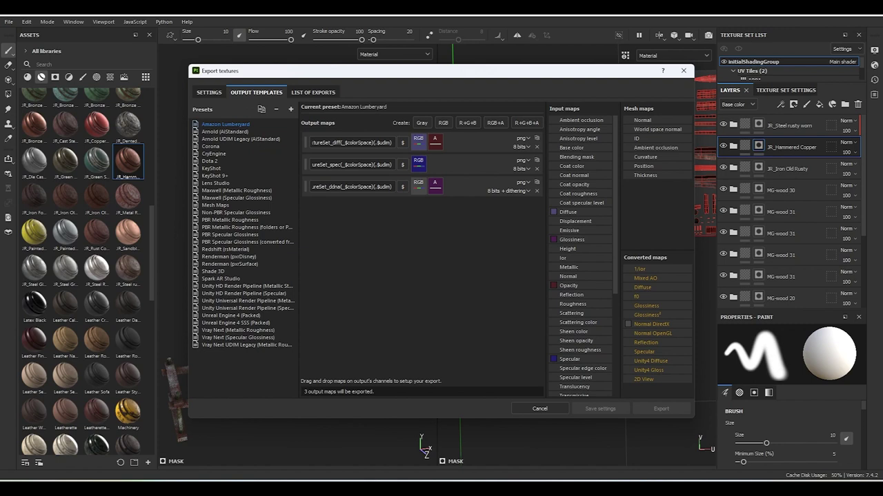
Use the PBR Metallic Roughness template, drop Emissive, and add a gray map fed by ambient occlusion.
{"action": "left_click", "coordinate": [229, 220]}
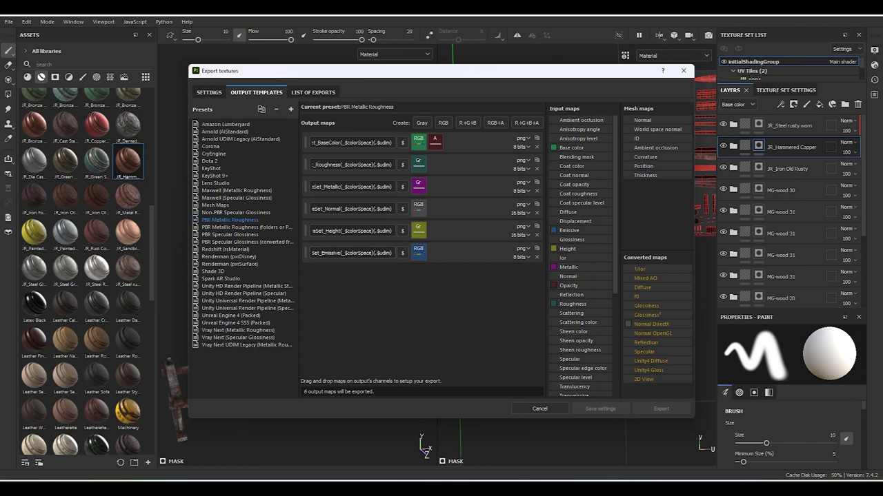
{"action": "left_click", "coordinate": [537, 257]}
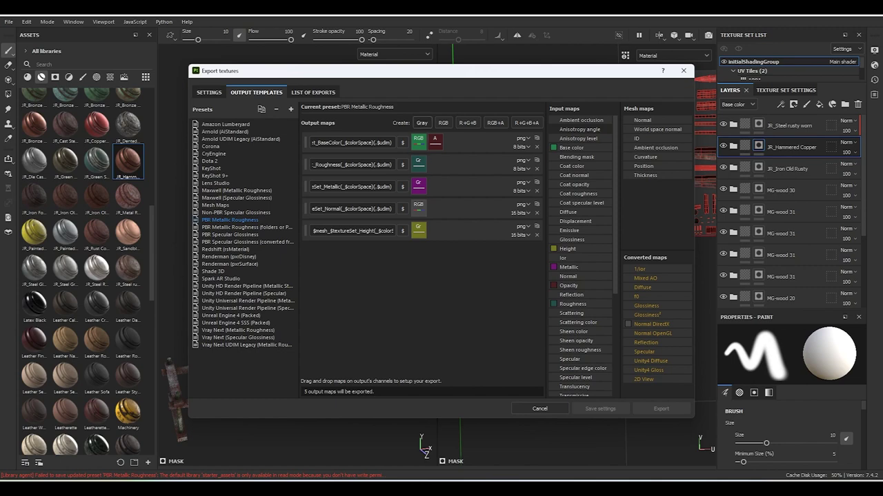
{"action": "left_click", "coordinate": [422, 123]}
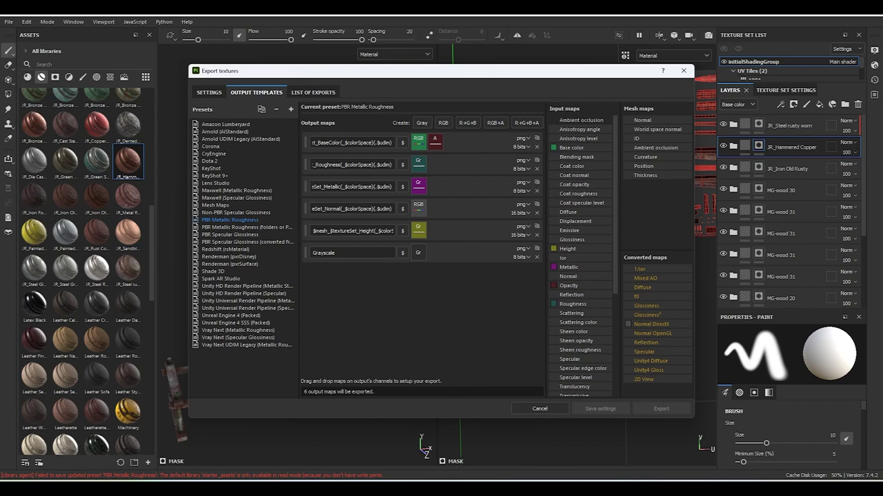
{"action": "left_click_drag", "start_coordinate": [581, 120], "coordinate": [418, 253]}
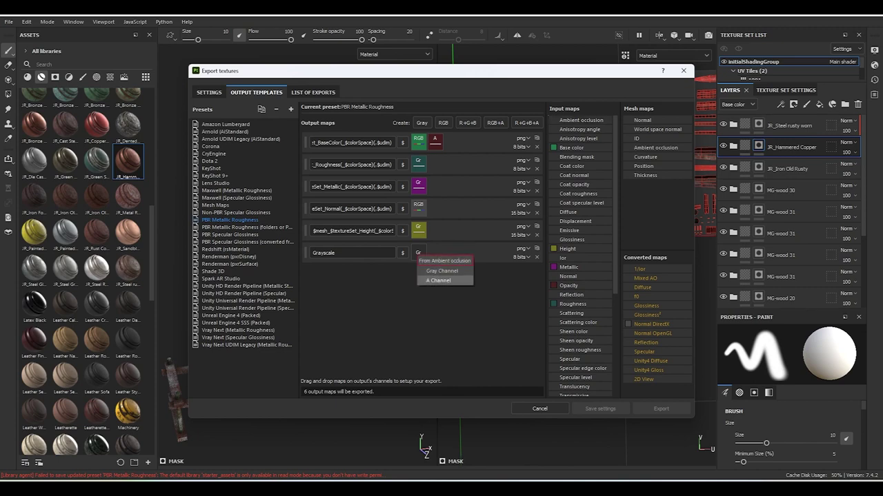
{"action": "left_click", "coordinate": [434, 269]}
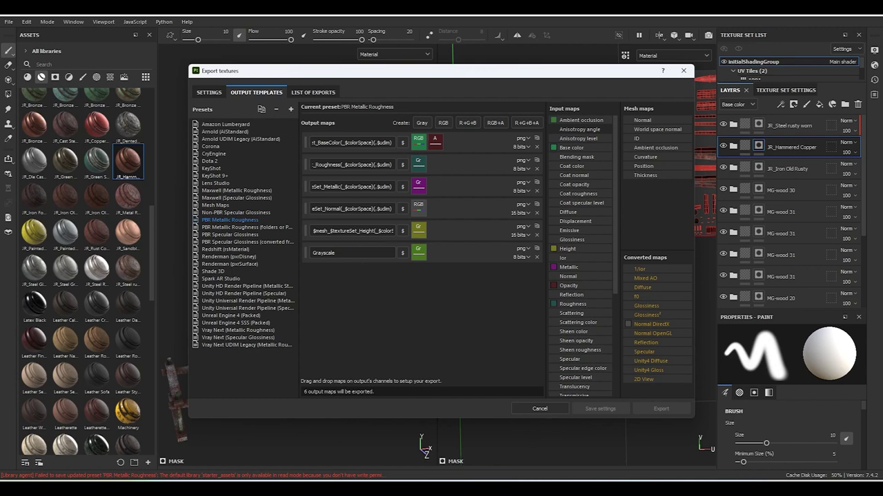
Name the new gray map after the Height map's pattern, replacing Height with 'Occlusion'.
{"action": "left_click_drag", "start_coordinate": [313, 230], "coordinate": [393, 231]}
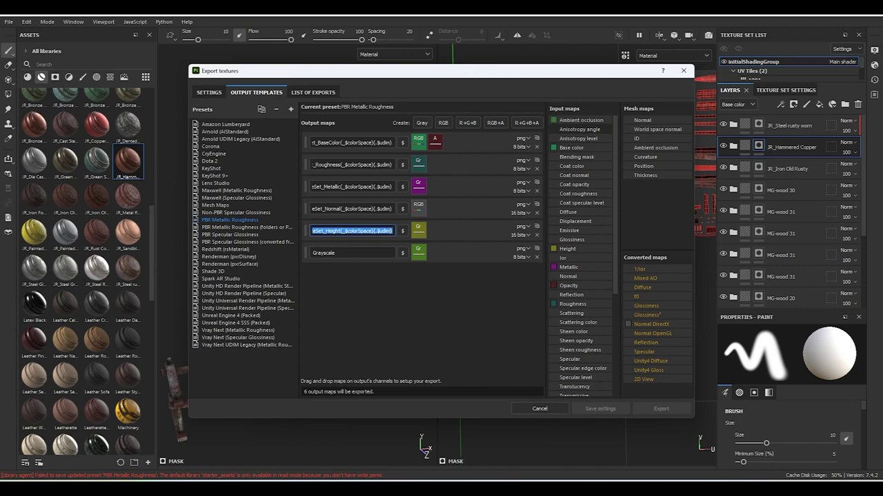
{"action": "key", "text": "ctrl+c"}
{"action": "left_click", "coordinate": [351, 252]}
{"action": "key", "text": "ctrl+a"}
{"action": "key", "text": "ctrl+v"}
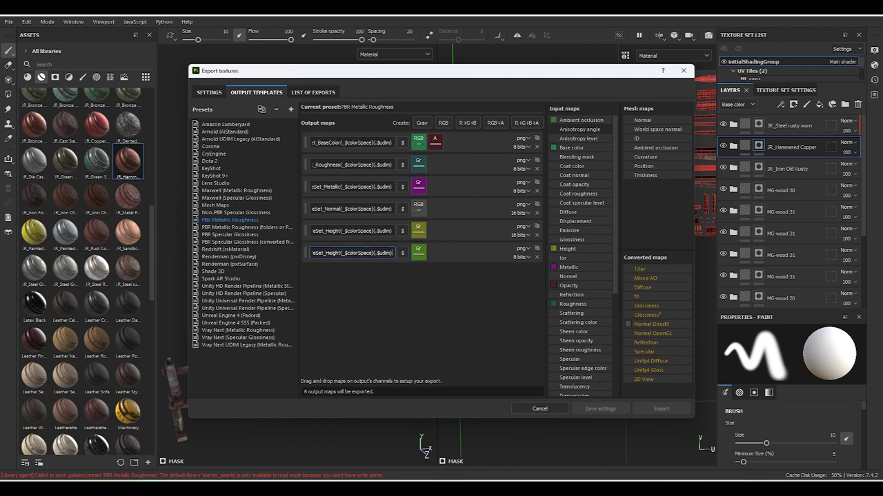
{"action": "left_click_drag", "start_coordinate": [325, 252], "coordinate": [340, 253]}
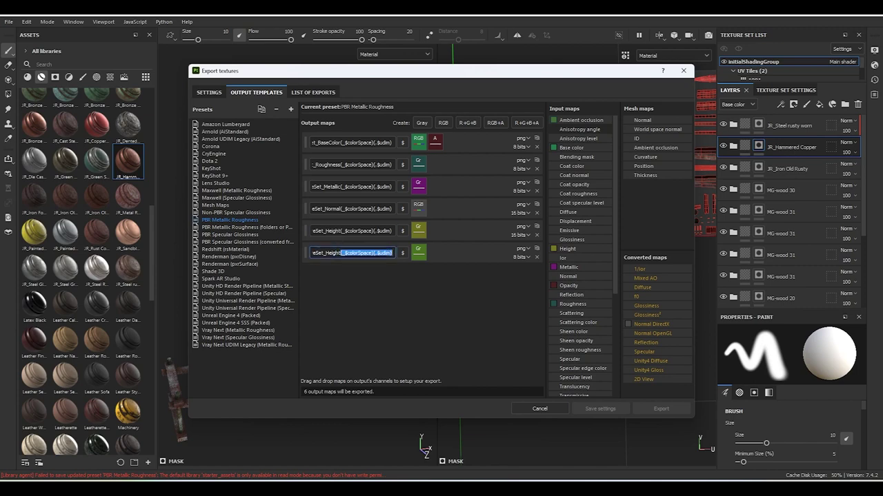
{"action": "type", "text": "Occlusion"}
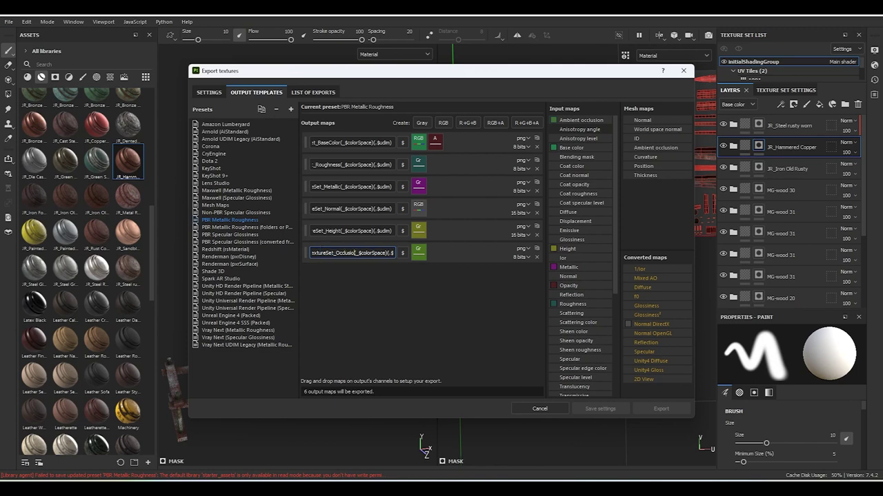
{"action": "key", "text": "Return"}
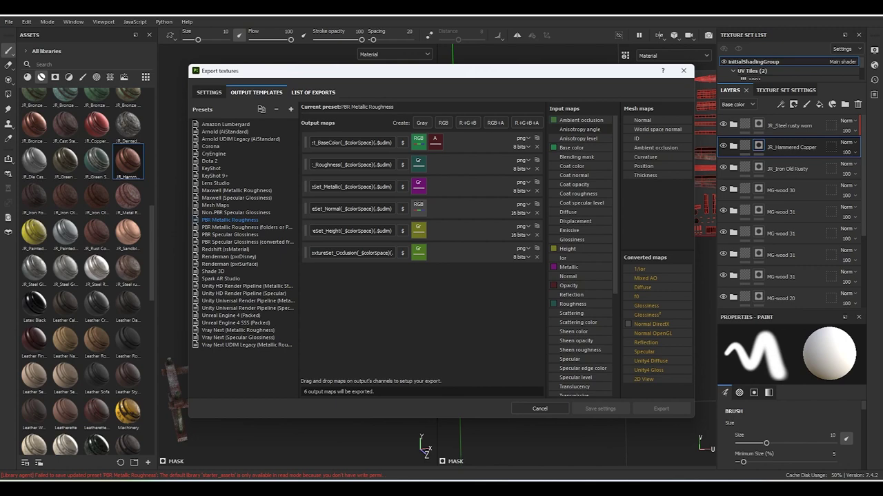
{"action": "left_click", "coordinate": [313, 92]}
{"action": "left_click", "coordinate": [256, 92]}
Export all 12 textures from the List of Exports.
{"action": "left_click", "coordinate": [313, 93]}
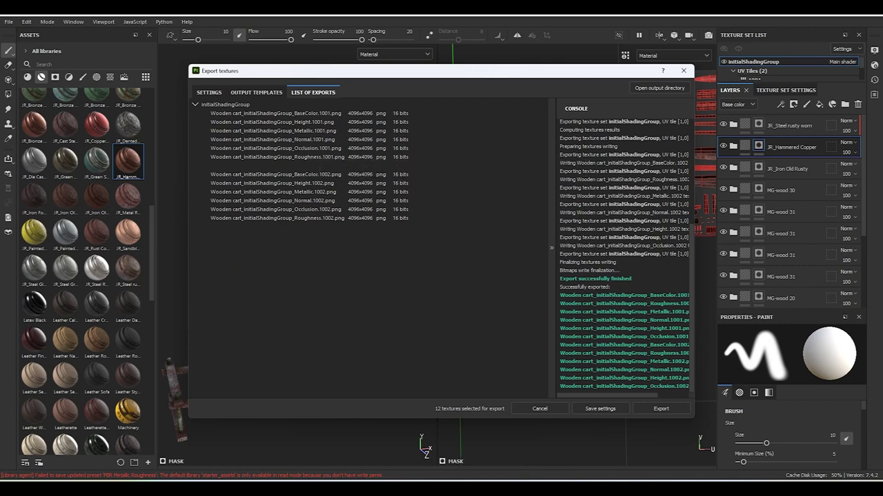
{"action": "left_click", "coordinate": [661, 408]}
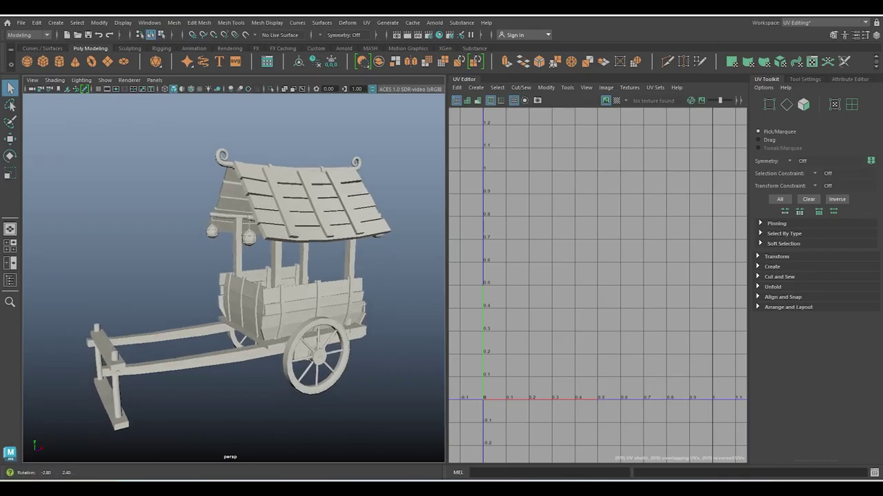
Start Substance Apply Workflow to Maps with the BaseColor, Height, Metallic, Normal, Occlusion and Roughness 1001 maps.
{"action": "left_click", "coordinate": [461, 22]}
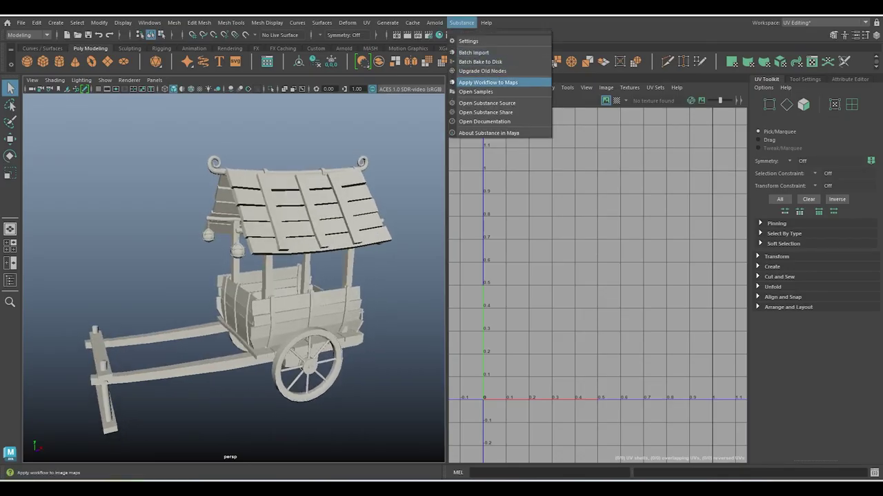
{"action": "left_click", "coordinate": [496, 81]}
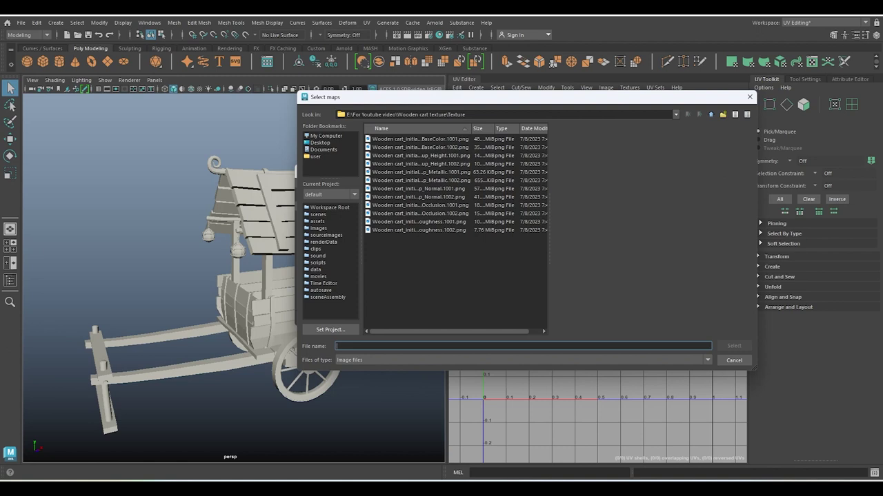
{"action": "left_click", "coordinate": [420, 139]}
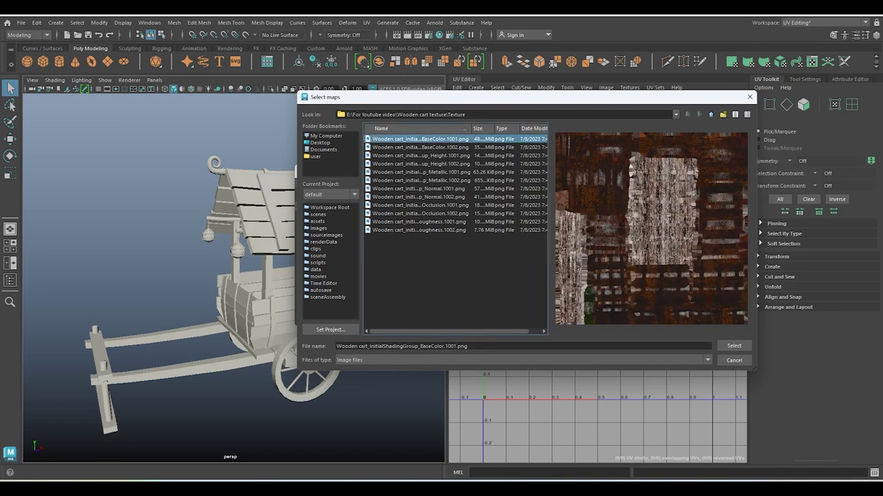
{"action": "left_click", "coordinate": [420, 155], "text": "ctrl"}
{"action": "left_click", "coordinate": [420, 172], "text": "ctrl"}
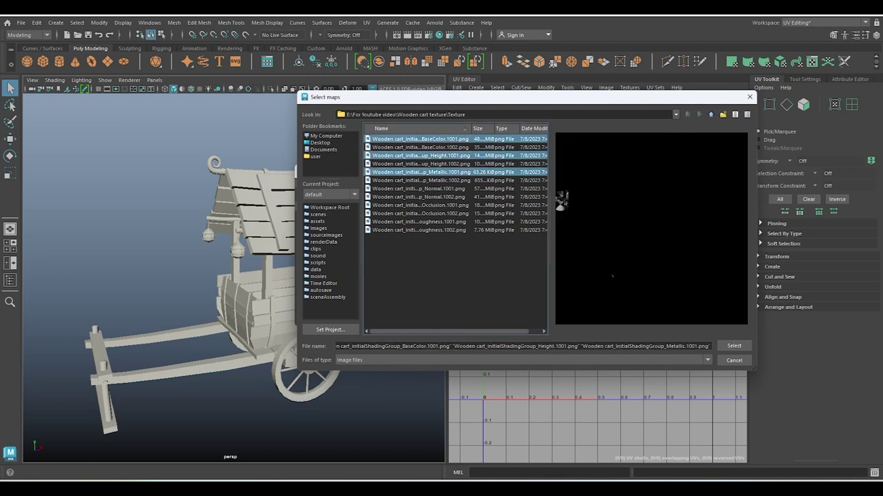
{"action": "left_click", "coordinate": [420, 188], "text": "ctrl"}
{"action": "left_click", "coordinate": [419, 205], "text": "ctrl"}
{"action": "left_click", "coordinate": [420, 221], "text": "ctrl"}
{"action": "left_click", "coordinate": [733, 346]}
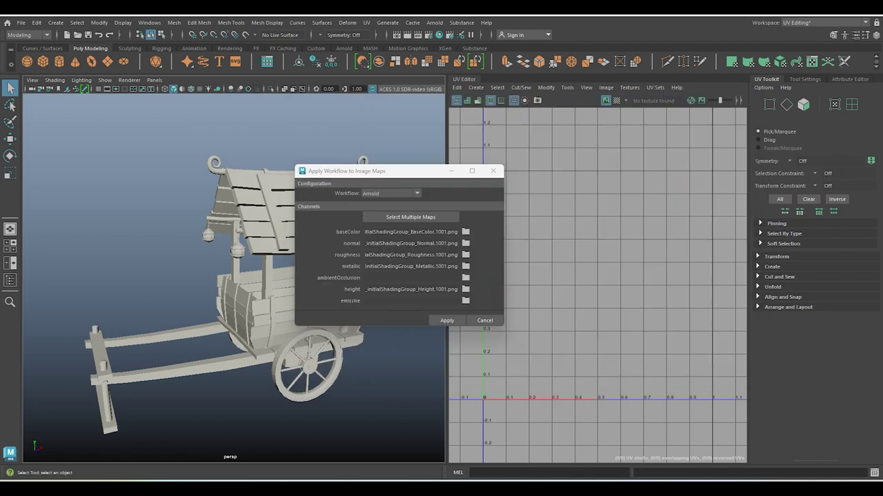
Assign Occlusion.1001 to ambientOcclusion and apply the maps as an Arnold shader.
{"action": "left_click", "coordinate": [465, 278]}
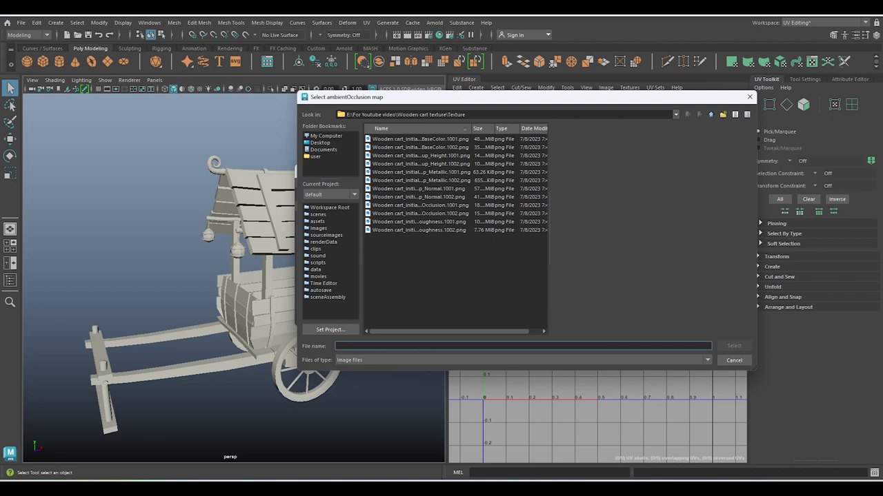
{"action": "left_click", "coordinate": [420, 205]}
{"action": "left_click", "coordinate": [733, 346]}
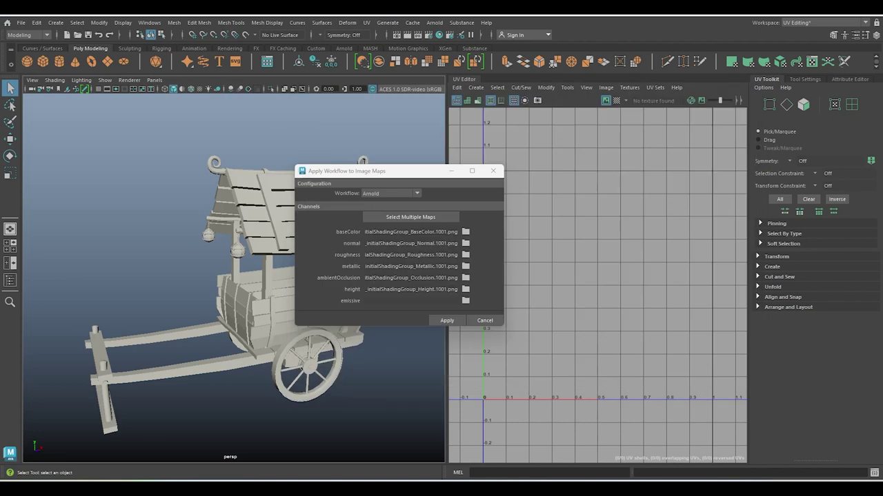
{"action": "left_click", "coordinate": [447, 320]}
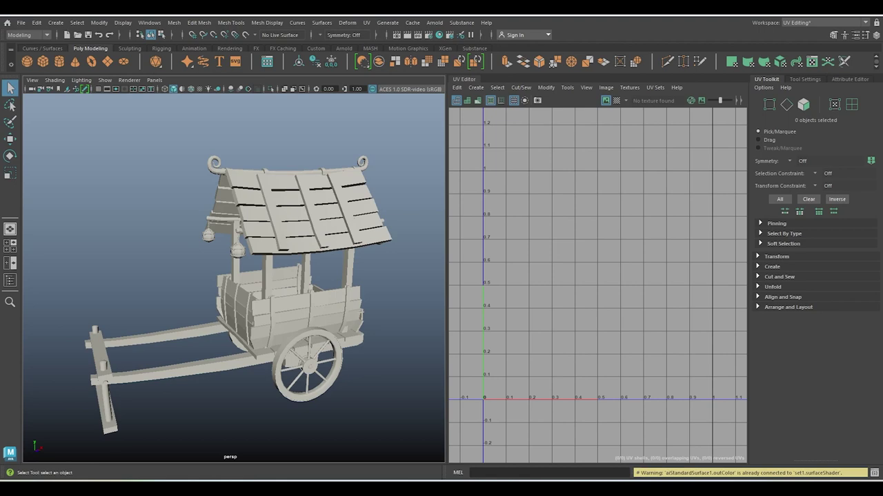
Switch to the General workspace and frame the whole cart.
{"action": "left_click", "coordinate": [821, 22]}
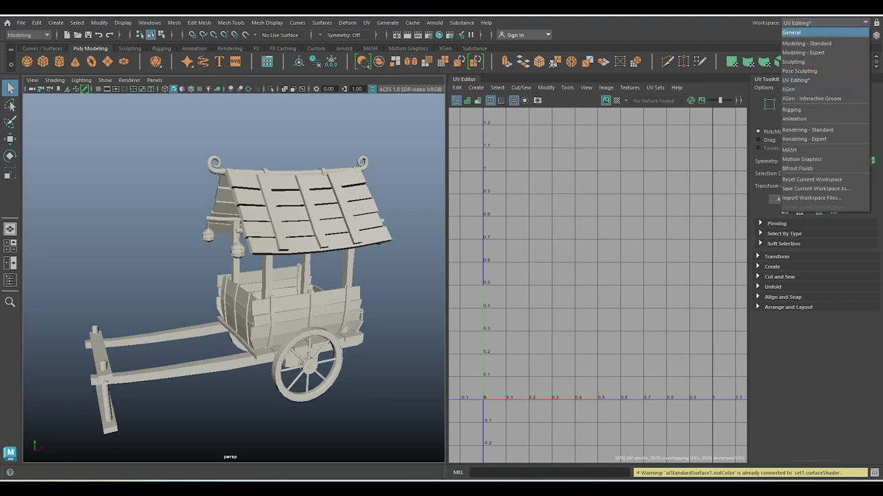
{"action": "left_click", "coordinate": [807, 31]}
{"action": "key", "text": "a"}
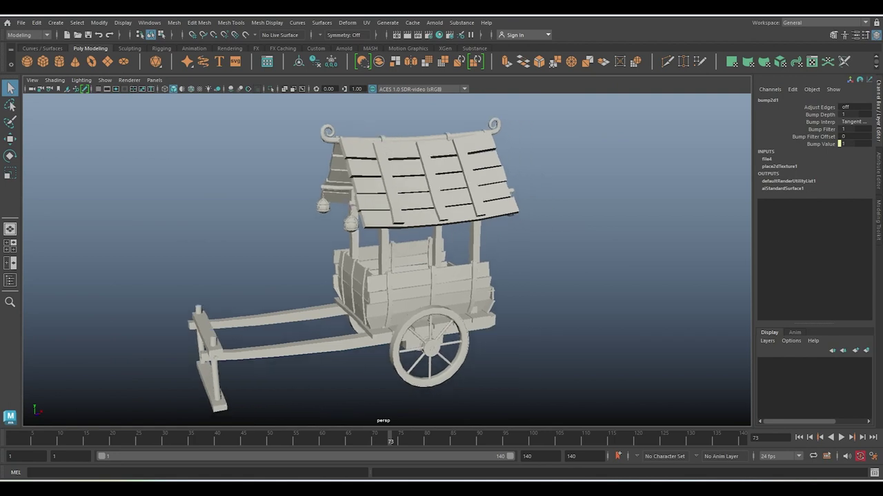
{"action": "left_click_drag", "start_coordinate": [414, 276], "coordinate": [358, 276], "text": "alt"}
{"action": "left_click_drag", "start_coordinate": [414, 276], "coordinate": [387, 275], "text": "alt"}
{"action": "scroll", "coordinate": [386, 262], "scroll_direction": "down", "scroll_amount": 2}
Assign the existing aiStandardSurface1 material to the whole cart and show textures in the viewport.
{"action": "left_click_drag", "start_coordinate": [182, 139], "coordinate": [565, 367]}
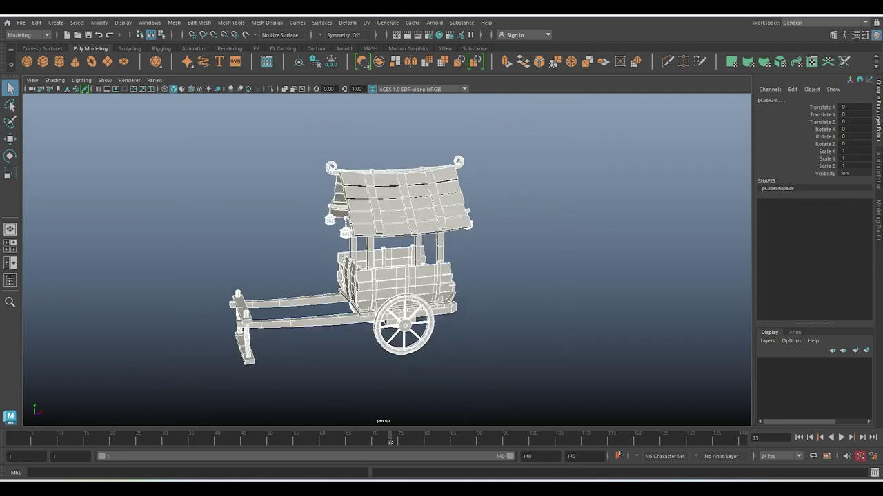
{"action": "right_click_drag", "start_coordinate": [399, 217], "coordinate": [413, 462]}
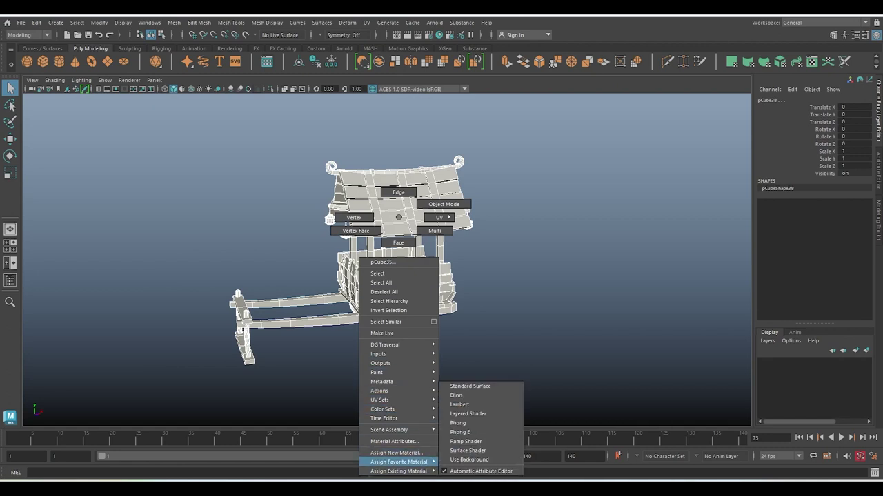
{"action": "right_click_drag", "start_coordinate": [414, 471], "coordinate": [472, 442]}
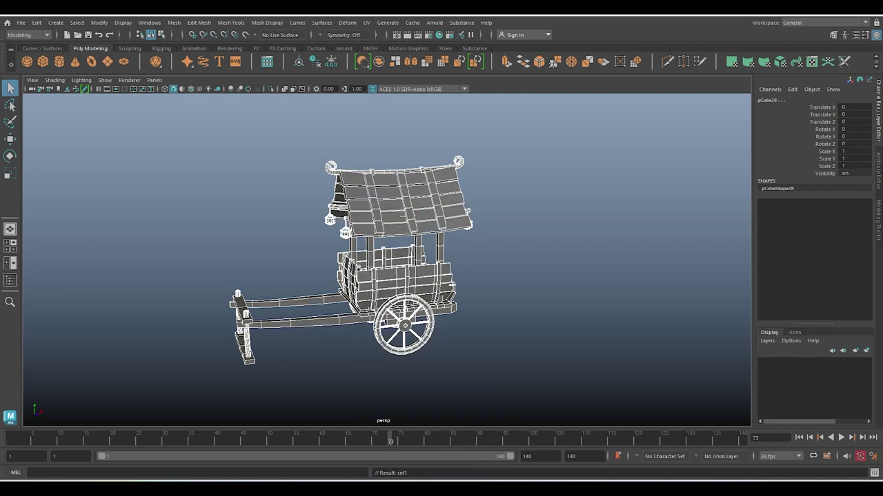
{"action": "left_click", "coordinate": [191, 89]}
Open Hypershade, reframe the cart, then close Hypershade.
{"action": "left_click", "coordinate": [438, 34]}
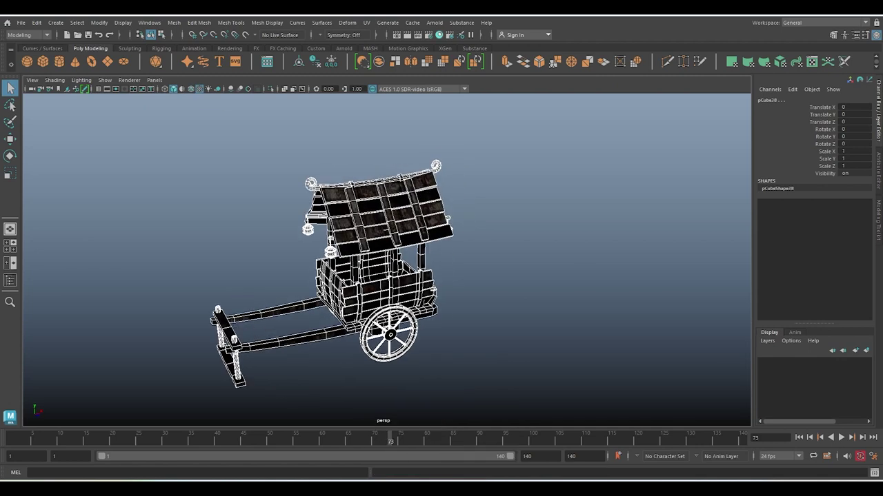
{"action": "key", "text": "f"}
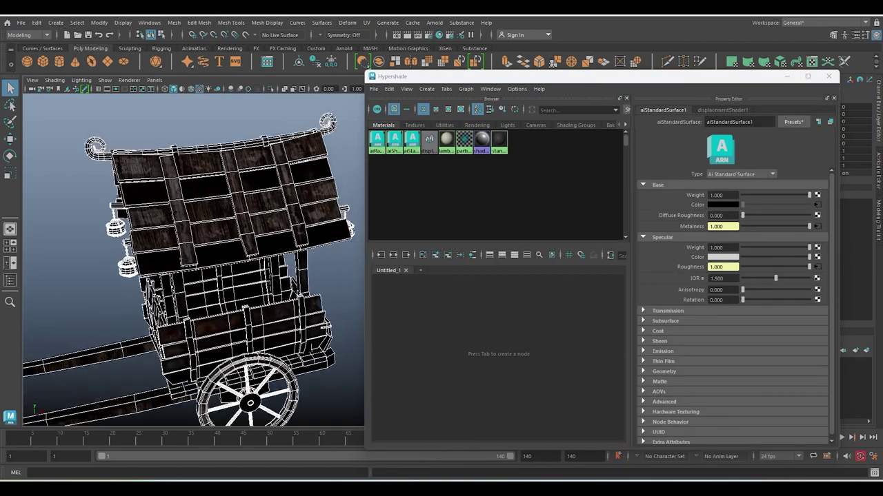
{"action": "left_click_drag", "start_coordinate": [193, 262], "coordinate": [138, 276], "text": "alt"}
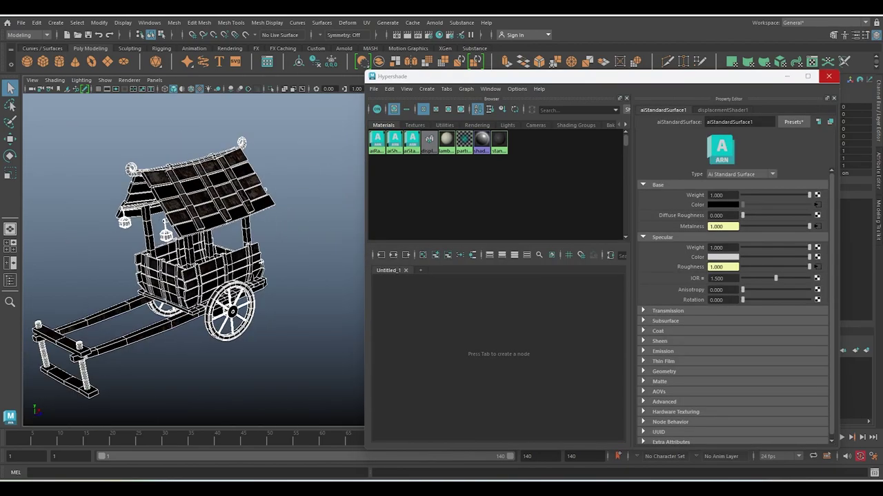
{"action": "left_click", "coordinate": [828, 76]}
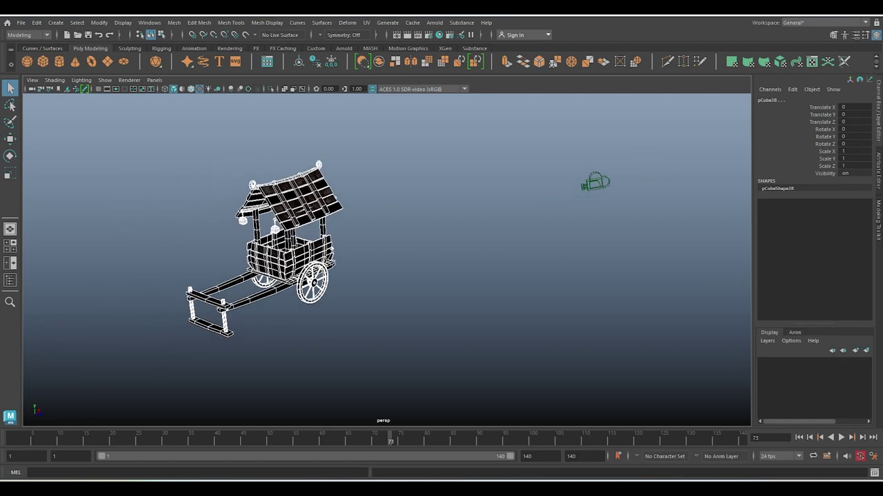
Draw a large polygon ground plane under the cart.
{"action": "left_click", "coordinate": [98, 89]}
{"action": "left_click_drag", "start_coordinate": [386, 262], "coordinate": [455, 248], "text": "alt"}
{"action": "left_click", "coordinate": [107, 61]}
{"action": "left_click_drag", "start_coordinate": [276, 172], "coordinate": [573, 386]}
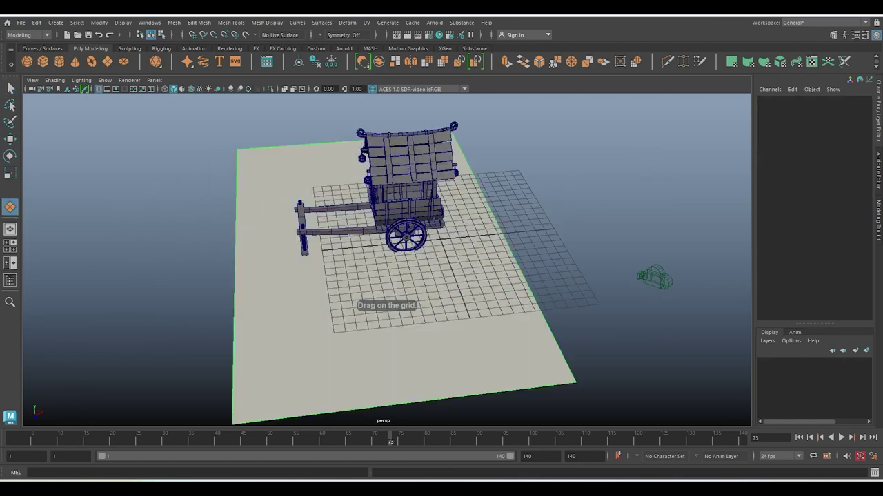
{"action": "key", "text": "w"}
{"action": "mouse_move", "coordinate": [413, 276]}
{"action": "left_mouse_down", "text": "alt"}
{"action": "mouse_move", "coordinate": [345, 276]}
{"action": "mouse_move", "coordinate": [359, 262]}
{"action": "mouse_move", "coordinate": [318, 255]}
{"action": "left_mouse_up", "text": "alt"}
Add an Arnold Physical Sky light and render the cart in Arnold RenderView.
{"action": "left_click", "coordinate": [434, 22]}
{"action": "left_click", "coordinate": [558, 101]}
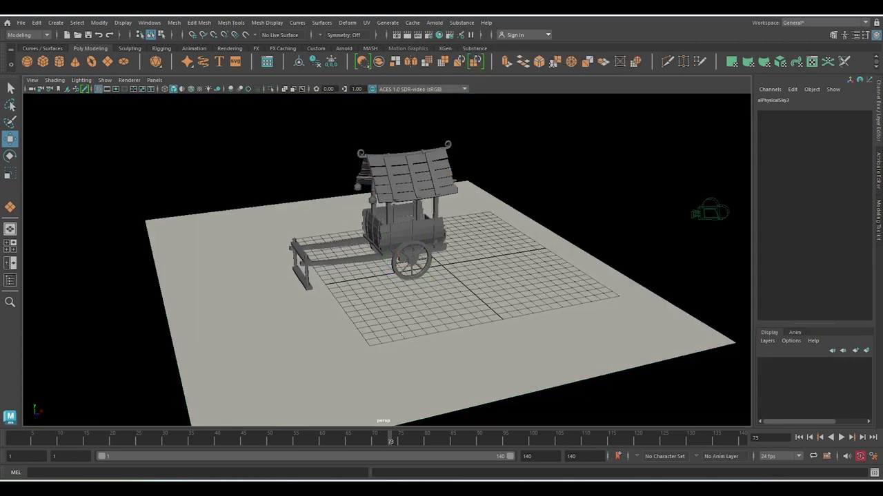
{"action": "key", "text": "ctrl+a"}
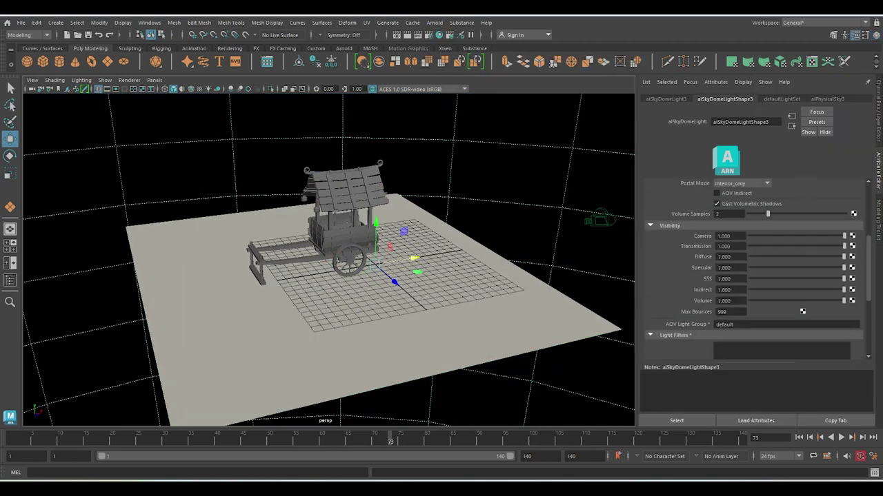
{"action": "left_click", "coordinate": [434, 22]}
{"action": "left_click", "coordinate": [448, 33]}
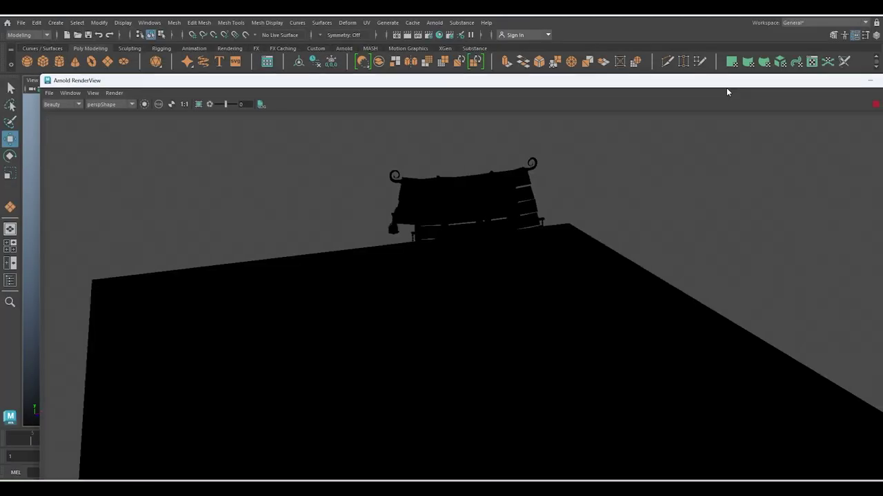
{"action": "double_click", "coordinate": [726, 83]}
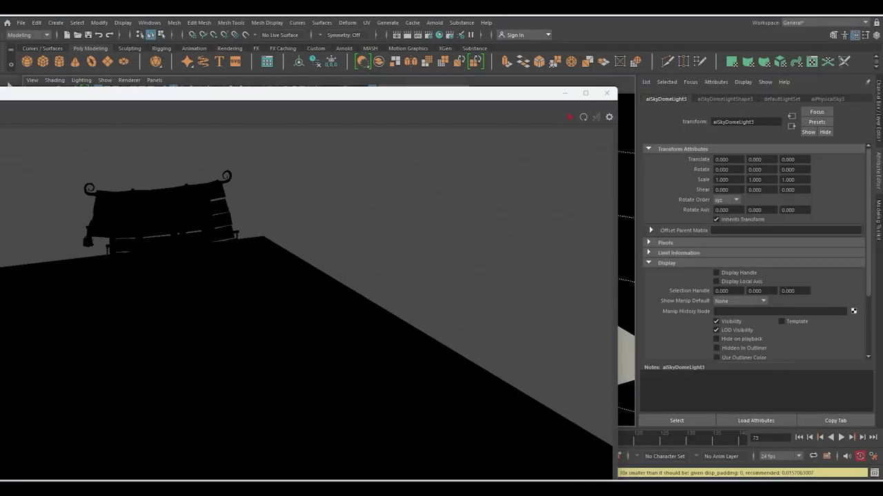
{"action": "mouse_move", "coordinate": [360, 248]}
{"action": "left_mouse_down", "text": "alt"}
{"action": "mouse_move", "coordinate": [372, 276]}
{"action": "mouse_move", "coordinate": [345, 262]}
{"action": "left_mouse_up", "text": "alt"}
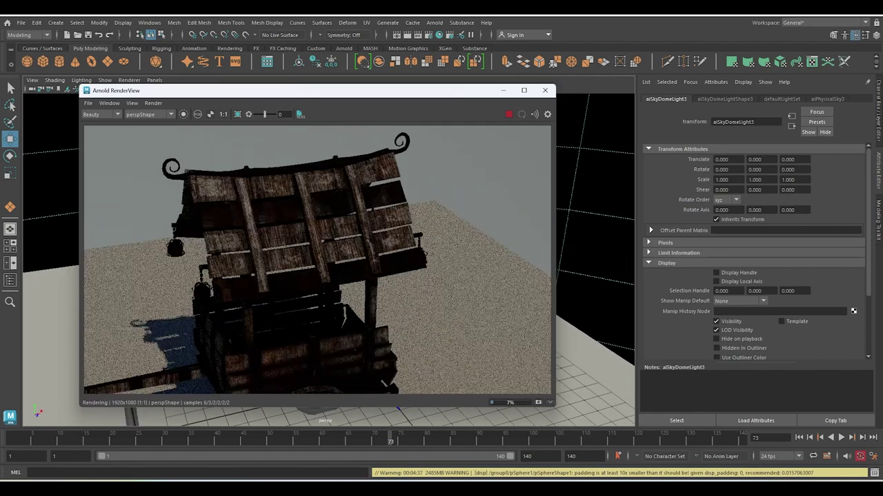
Select the top roof plank and reach its base colour texture file node.
{"action": "left_click", "coordinate": [545, 90]}
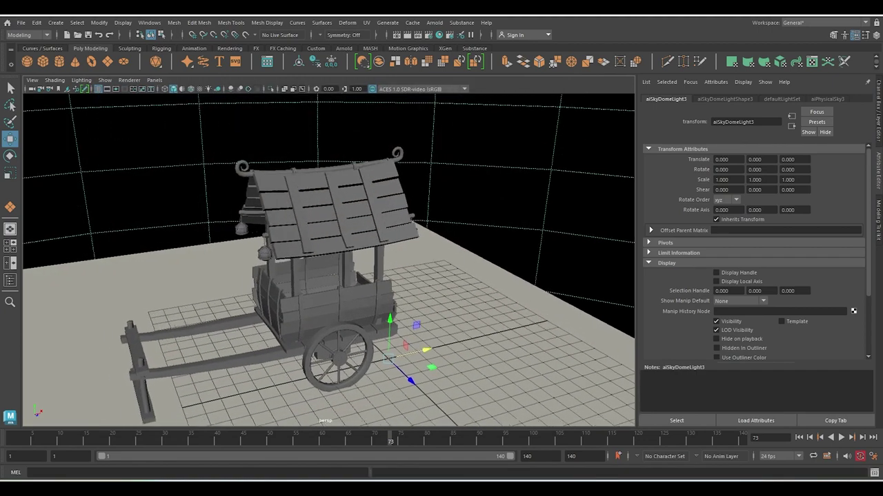
{"action": "scroll", "coordinate": [328, 260], "scroll_direction": "up", "scroll_amount": 5}
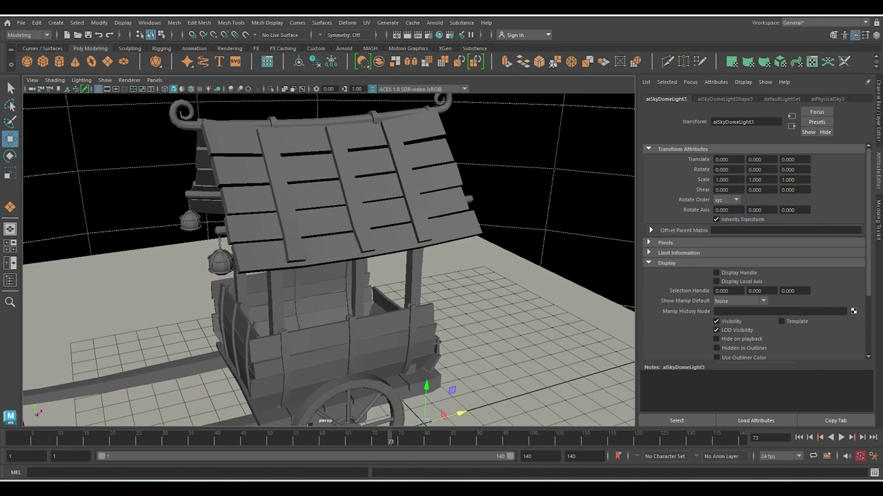
{"action": "left_click", "coordinate": [324, 138]}
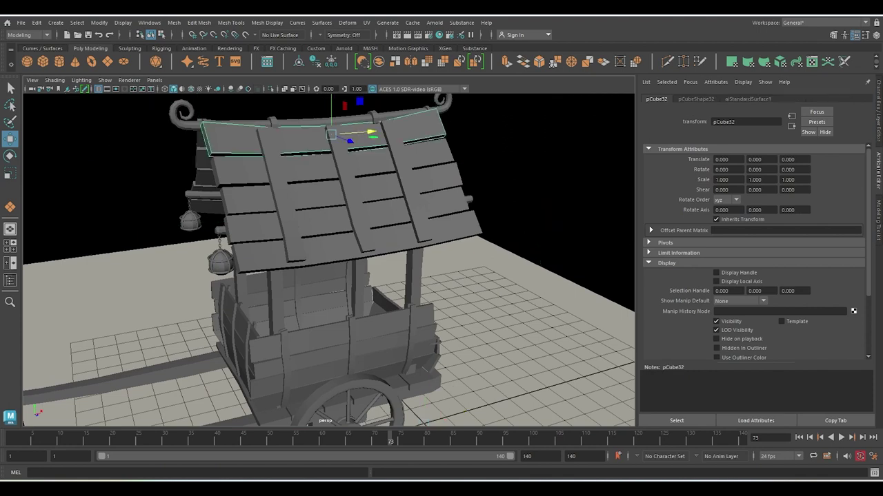
{"action": "left_click", "coordinate": [747, 98]}
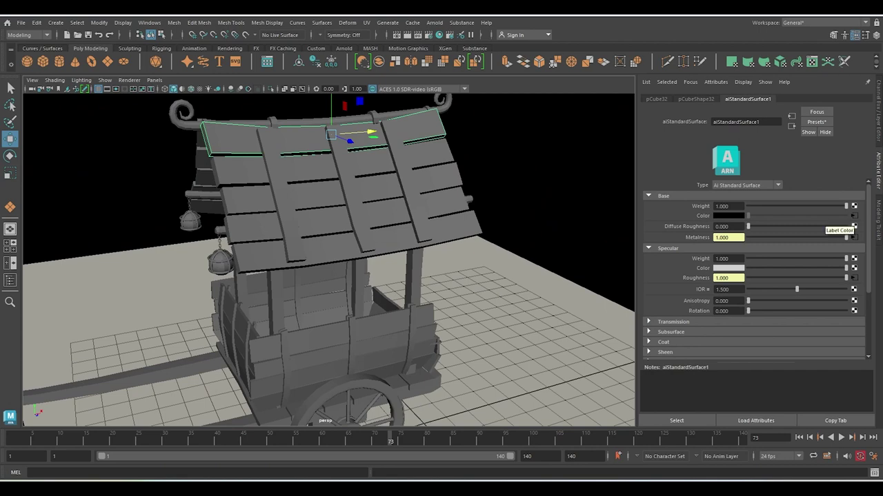
{"action": "left_click", "coordinate": [854, 238]}
{"action": "left_click", "coordinate": [816, 202]}
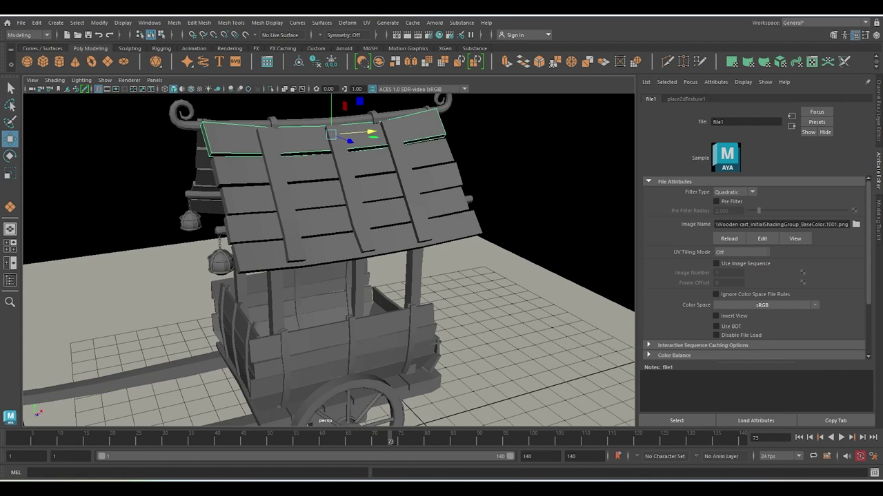
Set the base colour and occlusion file nodes' UV Tiling Mode to UDIM (Mari).
{"action": "left_click", "coordinate": [742, 252]}
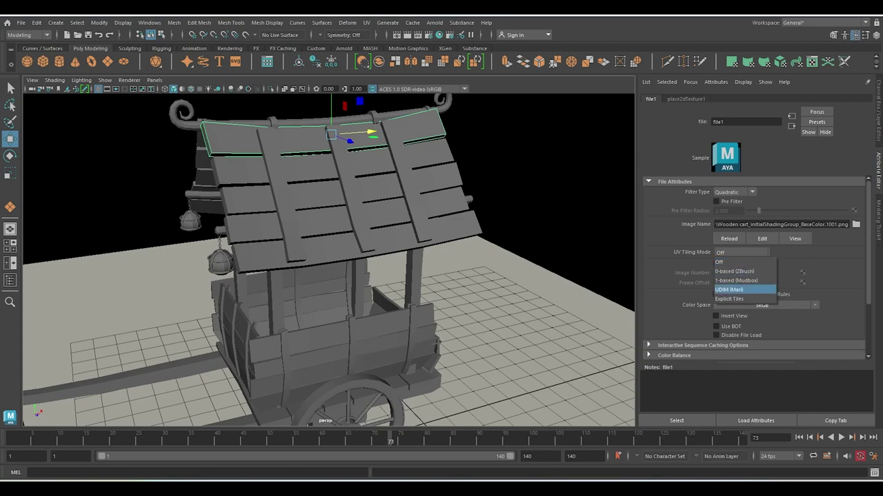
{"action": "left_click", "coordinate": [729, 289]}
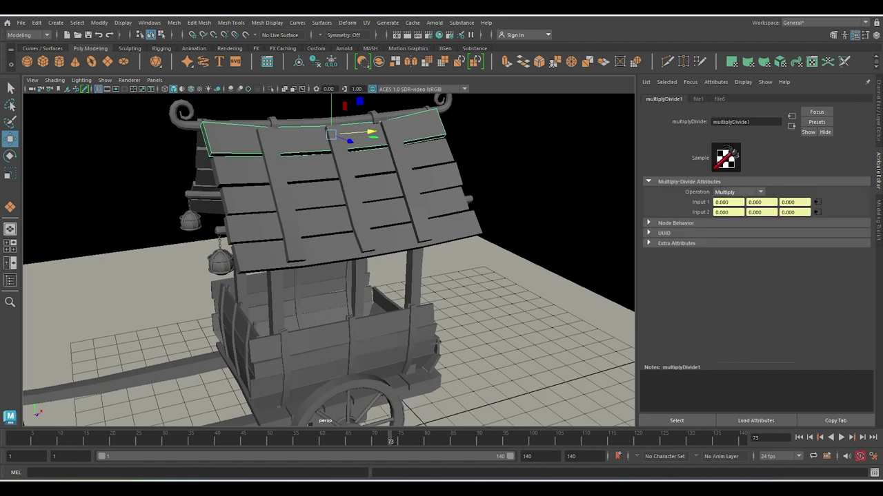
{"action": "left_click", "coordinate": [817, 212]}
{"action": "left_click", "coordinate": [742, 253]}
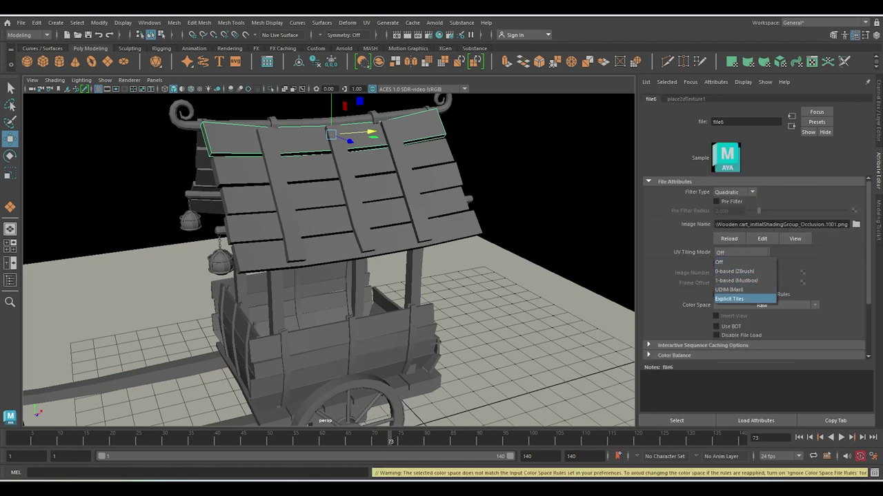
{"action": "left_click", "coordinate": [729, 290]}
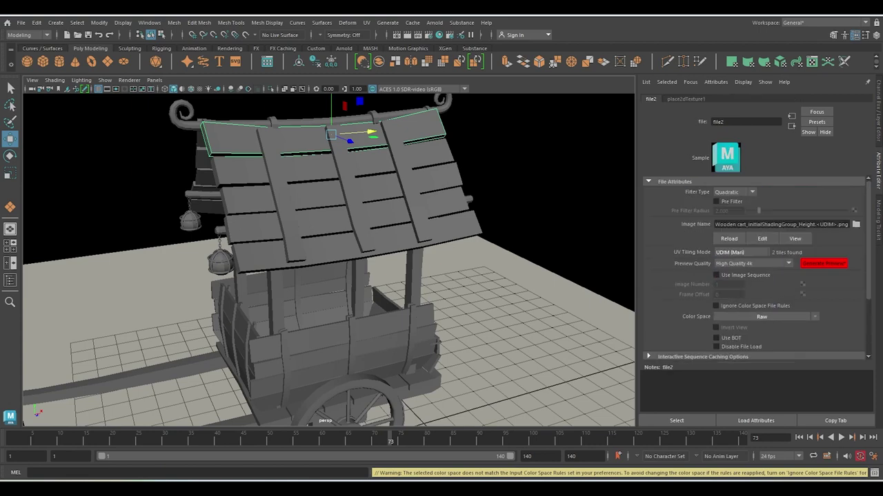
{"action": "left_click", "coordinate": [317, 258]}
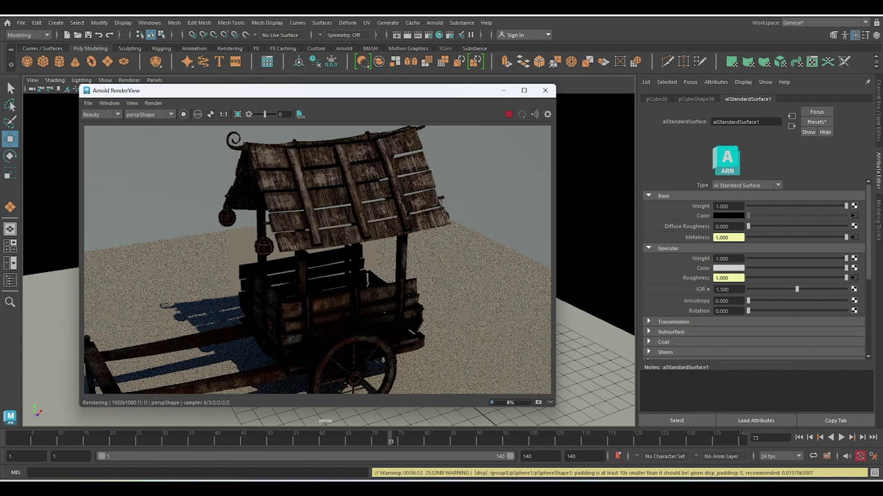
Orbit the viewport camera slightly so Arnold re-renders the textured cart from a new angle.
{"action": "left_click_drag", "start_coordinate": [381, 260], "coordinate": [366, 262], "text": "alt"}
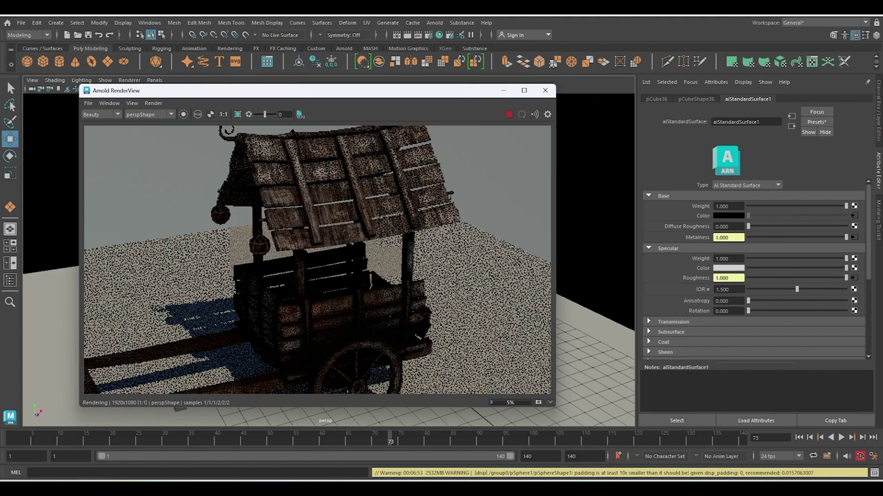